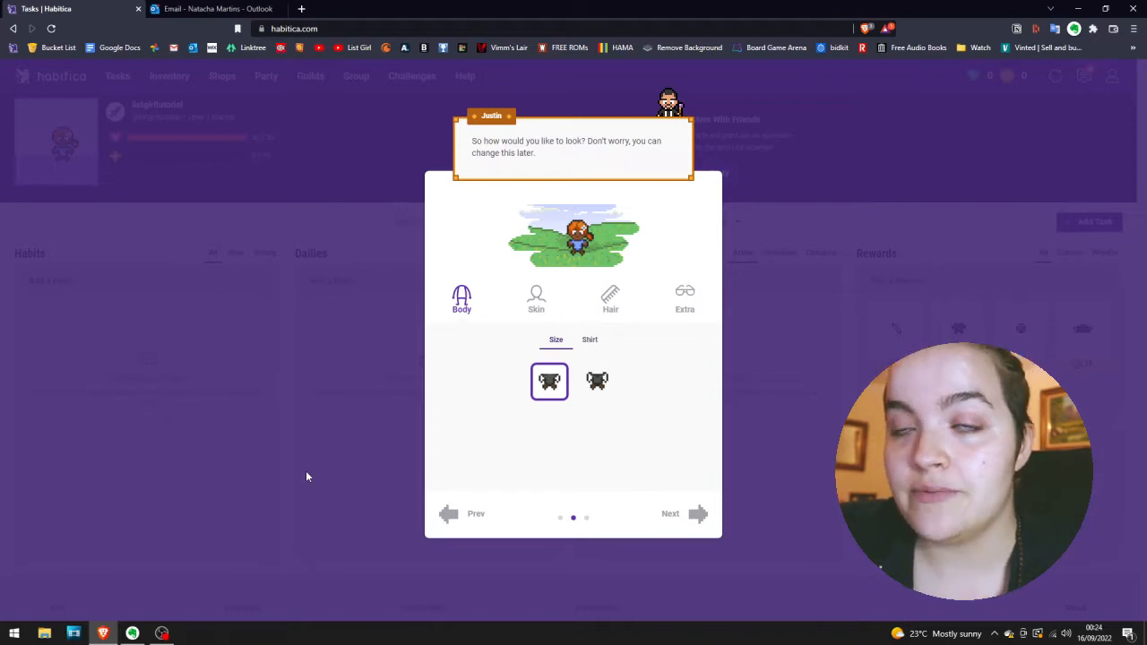
Try both avatar body sizes and return to the first one.
left_click(595, 382)
left_click(554, 384)
left_click(597, 382)
left_click(550, 384)
left_click(605, 383)
left_click(551, 383)
left_click(597, 382)
left_click(551, 383)
Choose the yellow shirt and the green skin color for the avatar.
left_click(589, 340)
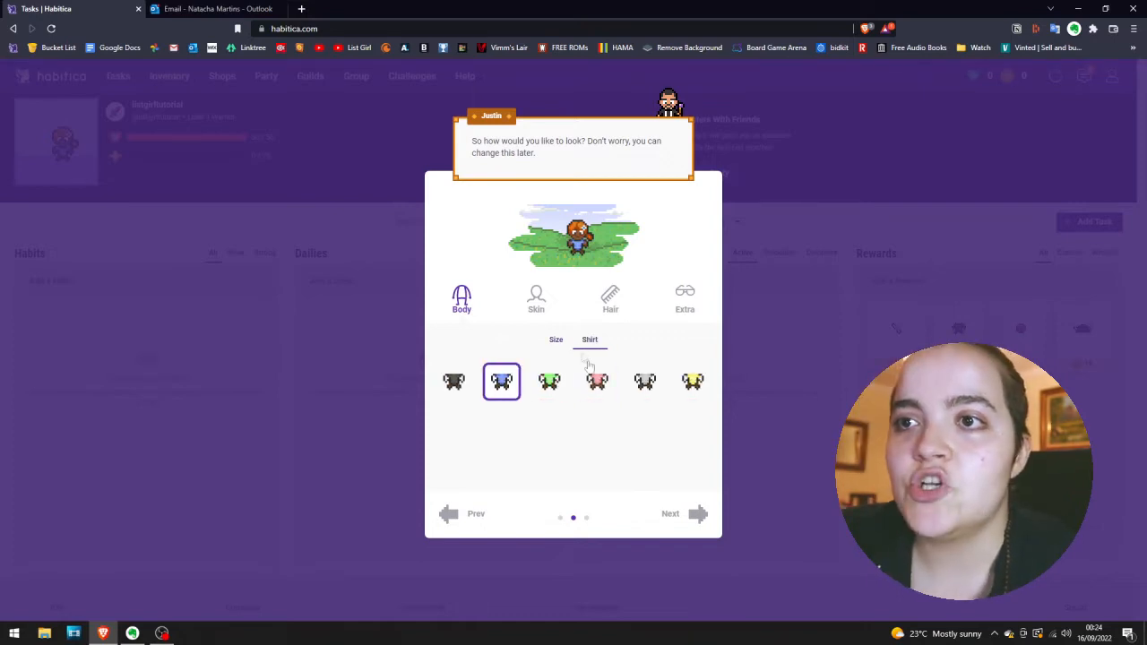
left_click(697, 384)
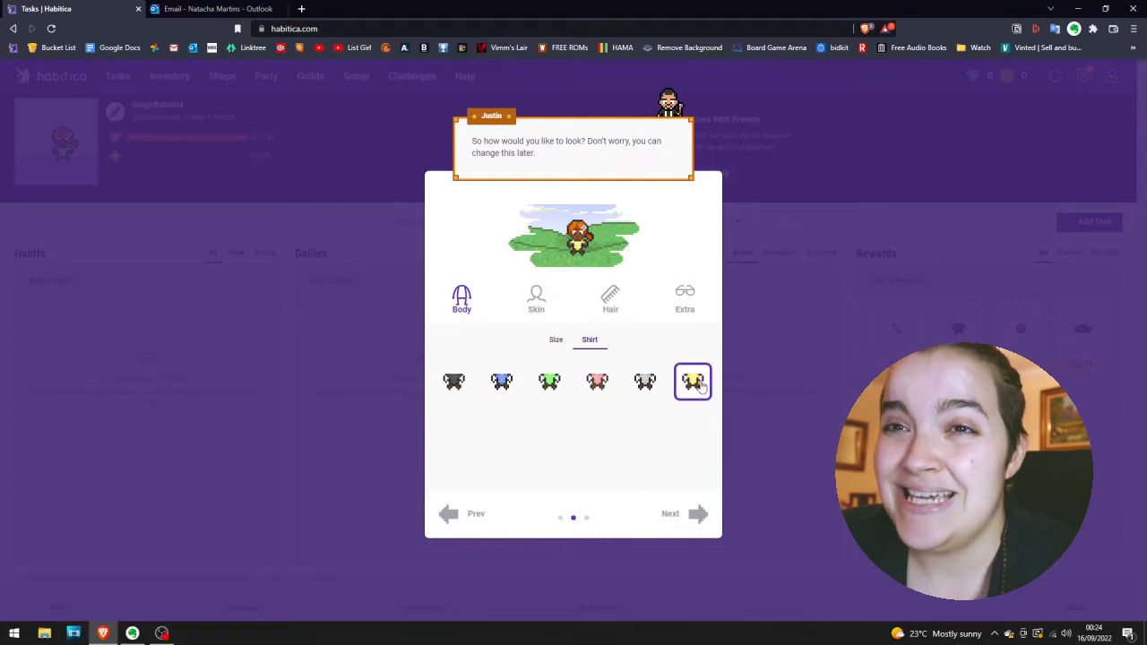
left_click(548, 309)
left_click(597, 383)
left_click(646, 384)
left_click(695, 383)
left_click(560, 438)
left_click(598, 446)
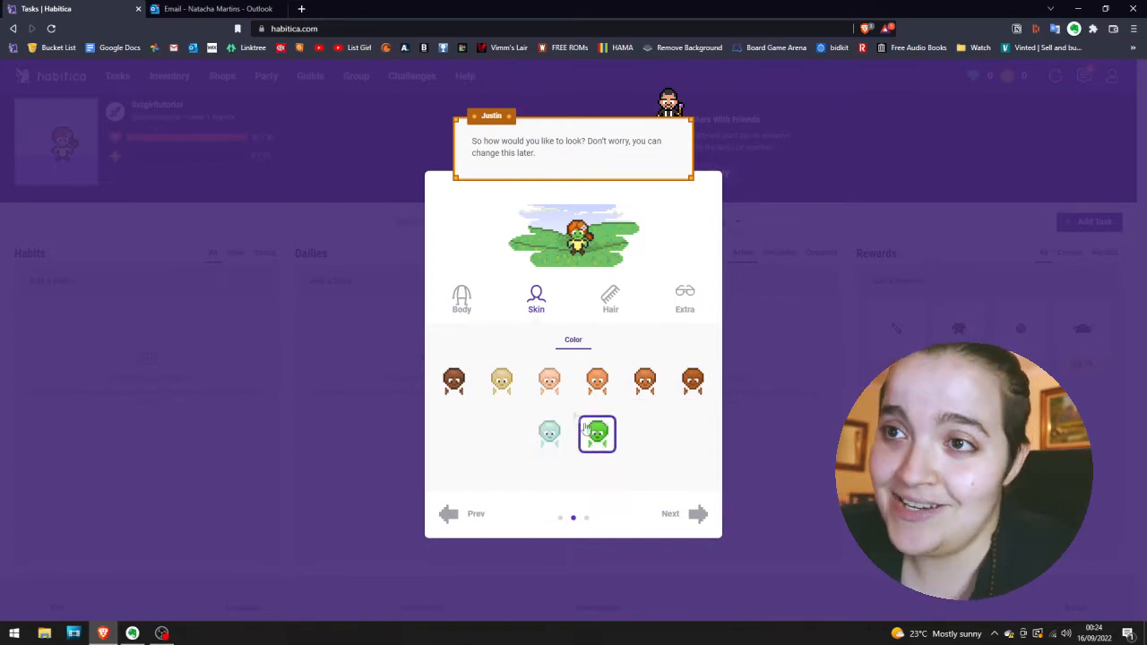
Try several hair colors for the avatar and settle on black.
left_click(611, 301)
left_click(525, 384)
left_click(574, 384)
left_click(622, 384)
left_click(669, 383)
Preview the bangs options, then set both the avatar's bangs and its hair style to none.
left_click(574, 340)
left_click(574, 383)
left_click(622, 384)
left_click(669, 384)
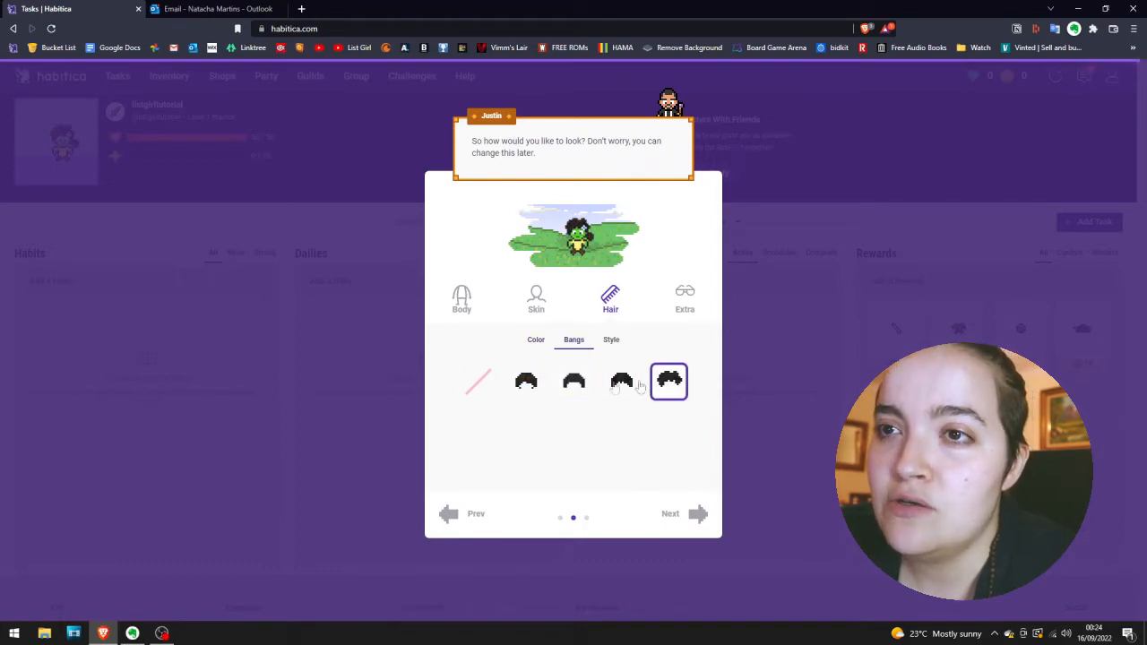
left_click(492, 385)
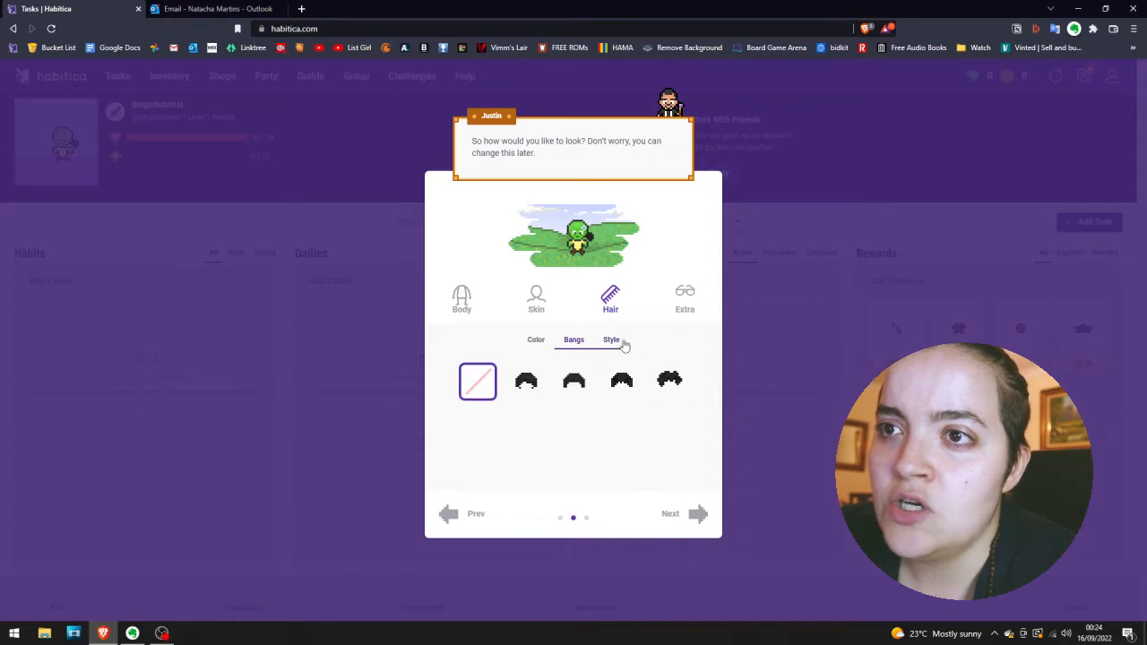
left_click(611, 340)
left_click(529, 387)
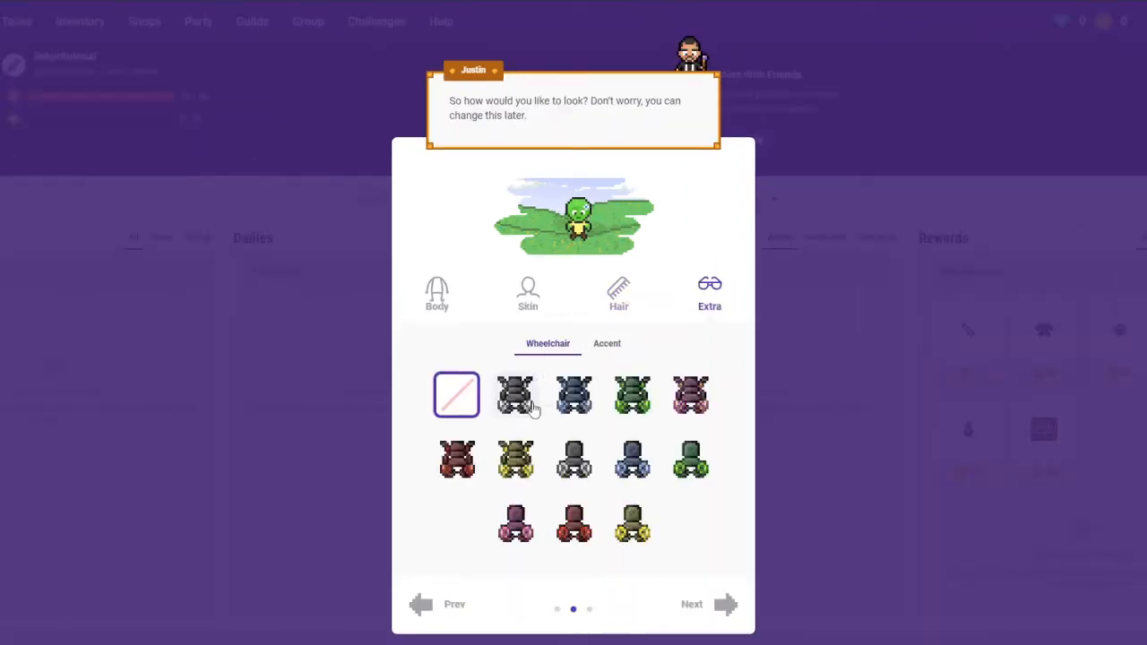
Try a few wheelchairs among the avatar's extras and return to no wheelchair.
left_click(542, 392)
left_click(574, 459)
left_click(516, 459)
left_click(457, 394)
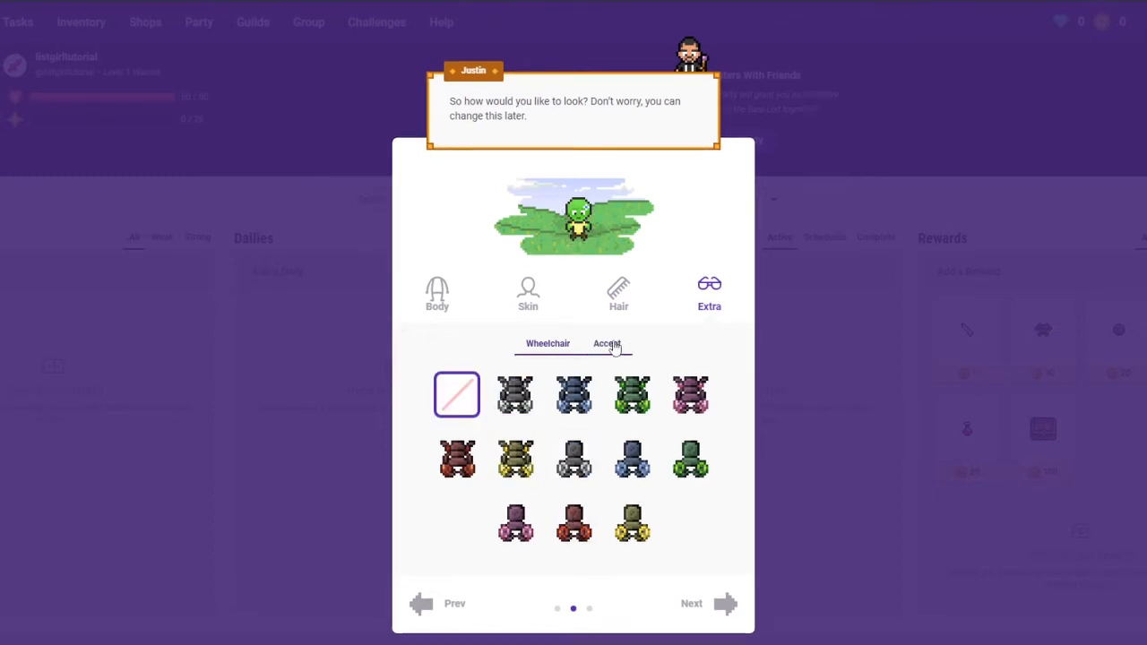
Try out the avatar accents, settle on the single pink flower, and continue to the interests page.
left_click(606, 343)
left_click(573, 471)
left_click(567, 527)
left_click(524, 531)
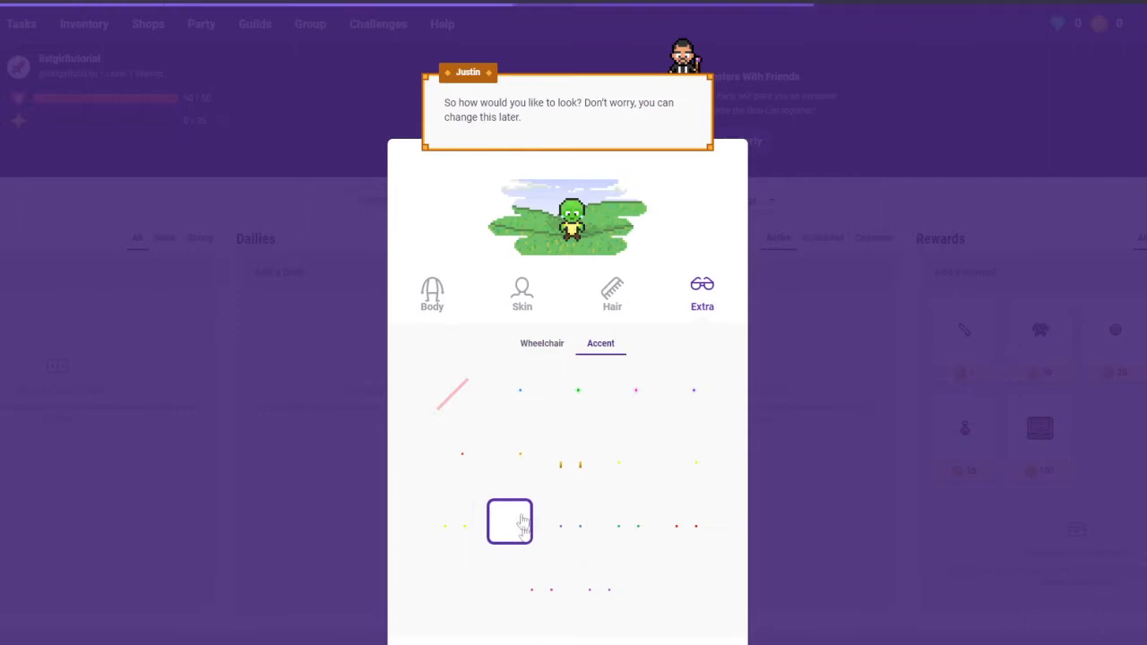
left_click(533, 461)
left_click(449, 460)
left_click(511, 463)
left_click(442, 462)
left_click(510, 458)
left_click(463, 460)
left_click(533, 399)
left_click(573, 397)
left_click(629, 401)
left_click(675, 403)
left_click(626, 405)
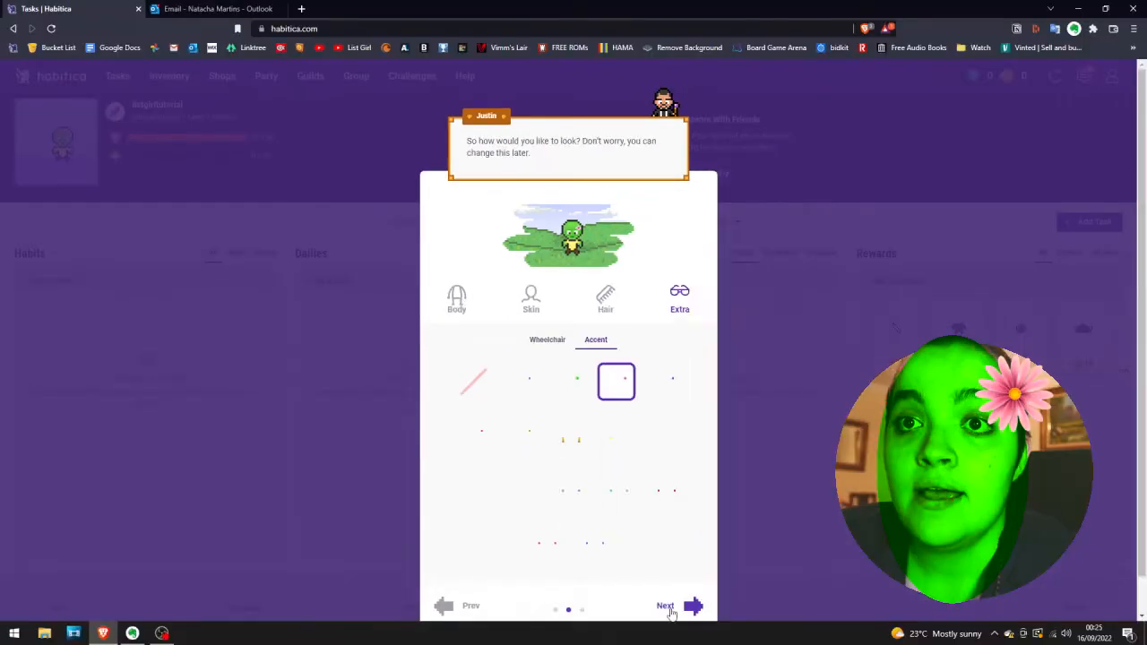
left_click(701, 644)
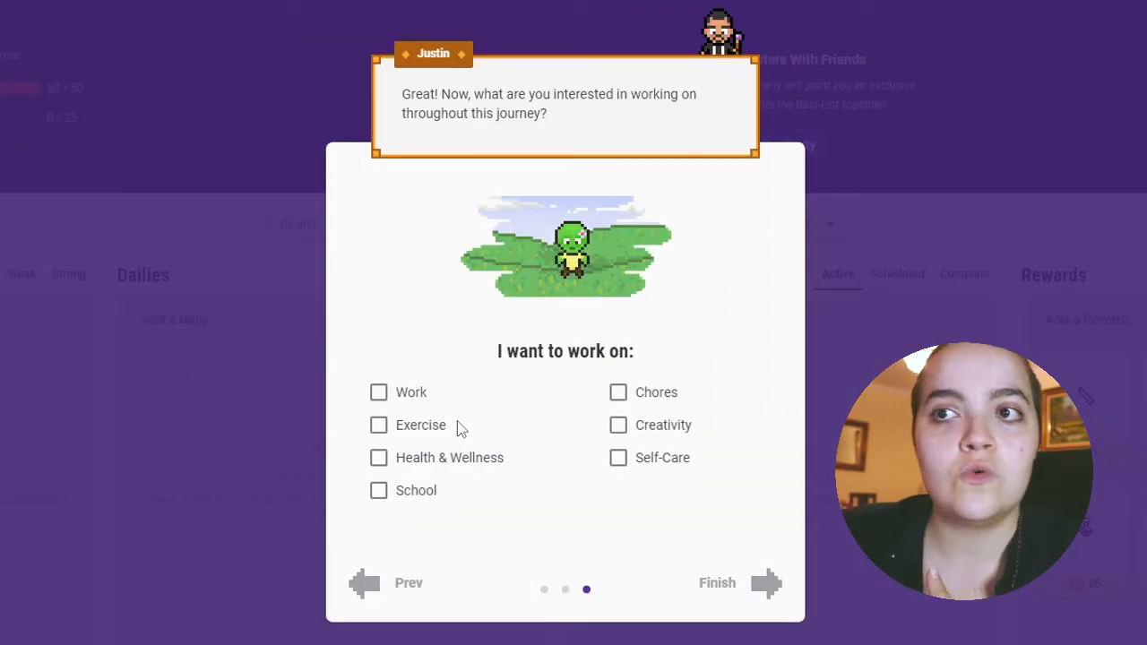
Select Exercise, Health & Wellness and Creativity as areas to work on and finish the setup.
left_click(434, 426)
left_click(438, 459)
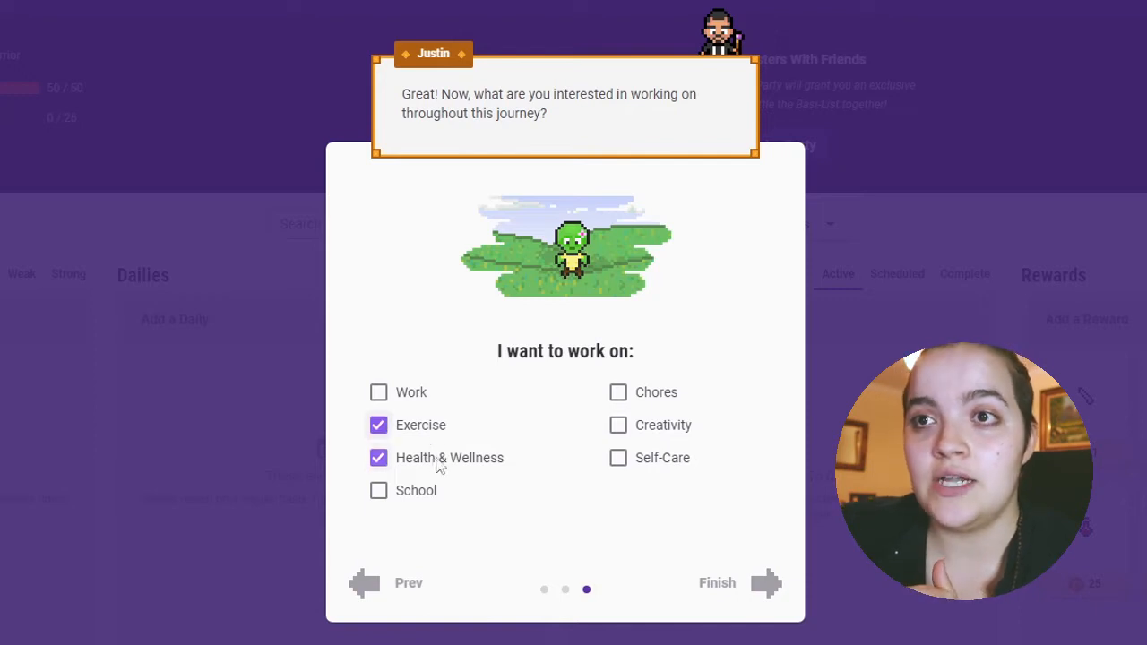
left_click(616, 429)
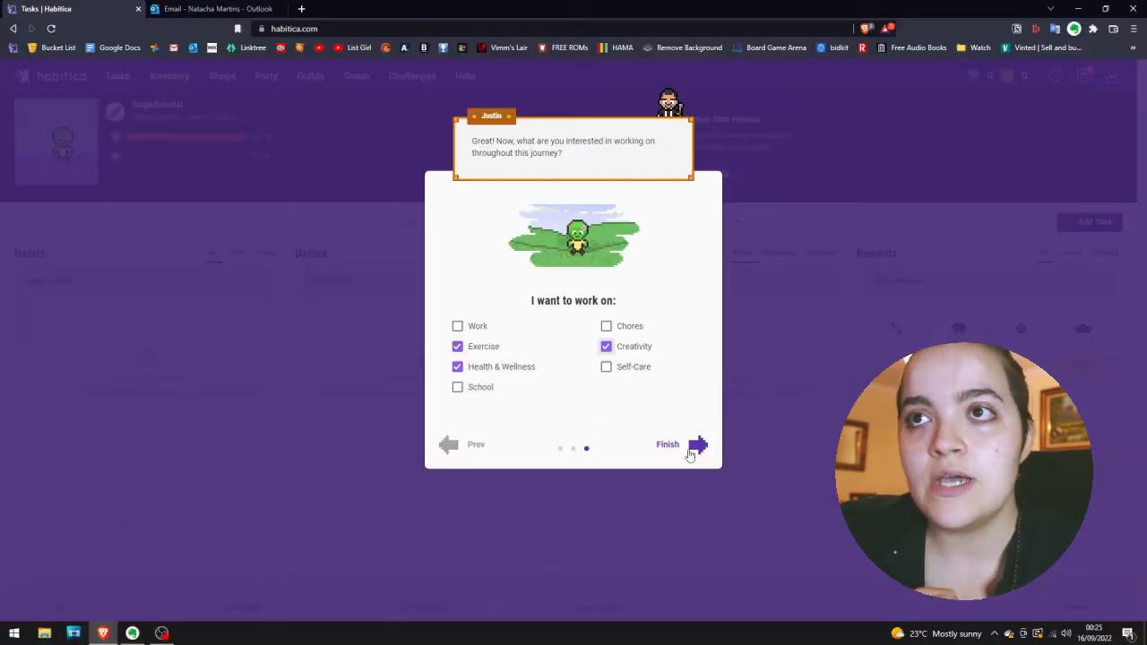
left_click(717, 584)
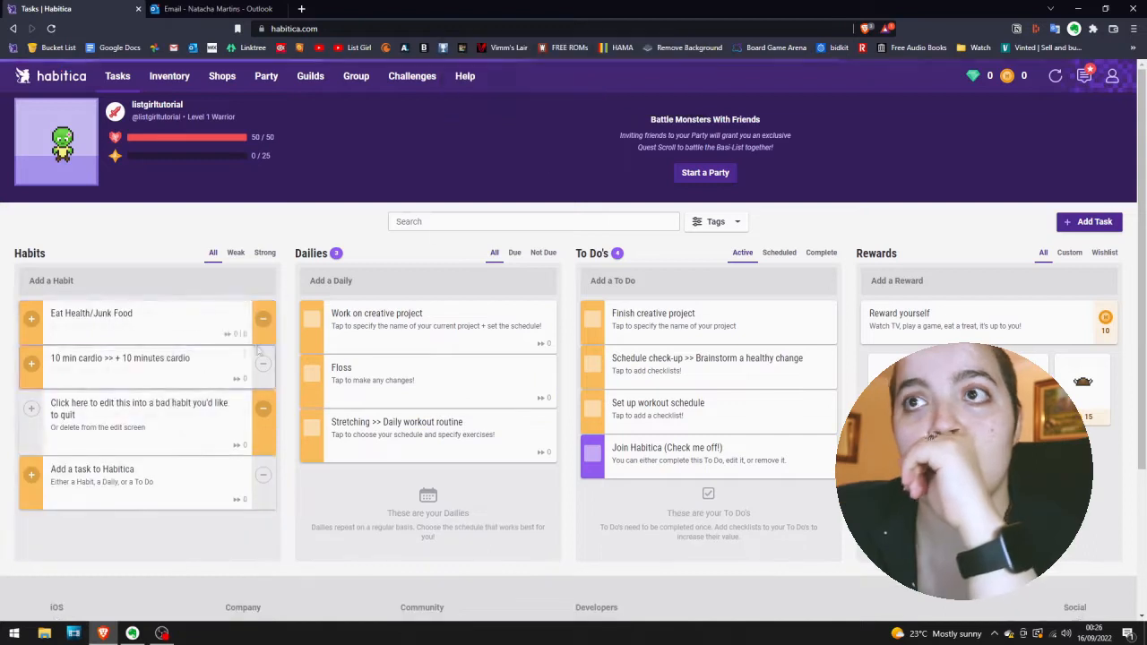
Delete all the sample habits one by one, confirming each deletion.
left_click(244, 309)
left_click(197, 402)
left_click(631, 96)
left_click(244, 309)
left_click(197, 401)
left_click(631, 96)
left_click(244, 309)
left_click(197, 401)
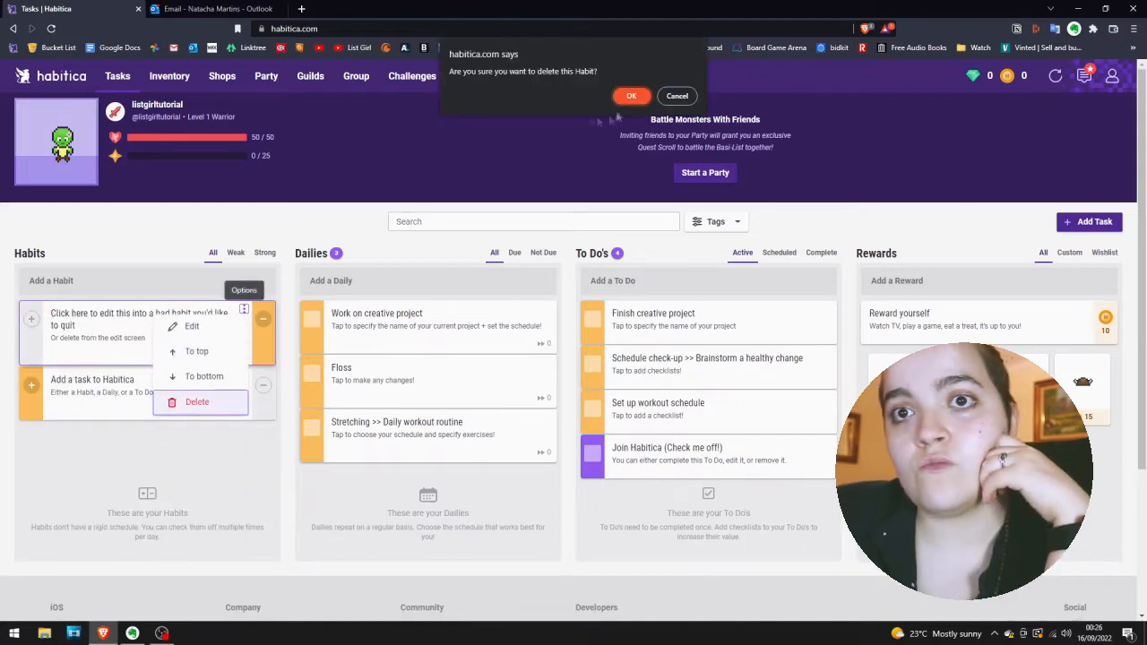
left_click(631, 96)
left_click(244, 309)
left_click(197, 402)
left_click(631, 95)
Delete all the sample dailies, from "Work on creative project" to the stretching routine.
left_click(547, 309)
left_click(501, 402)
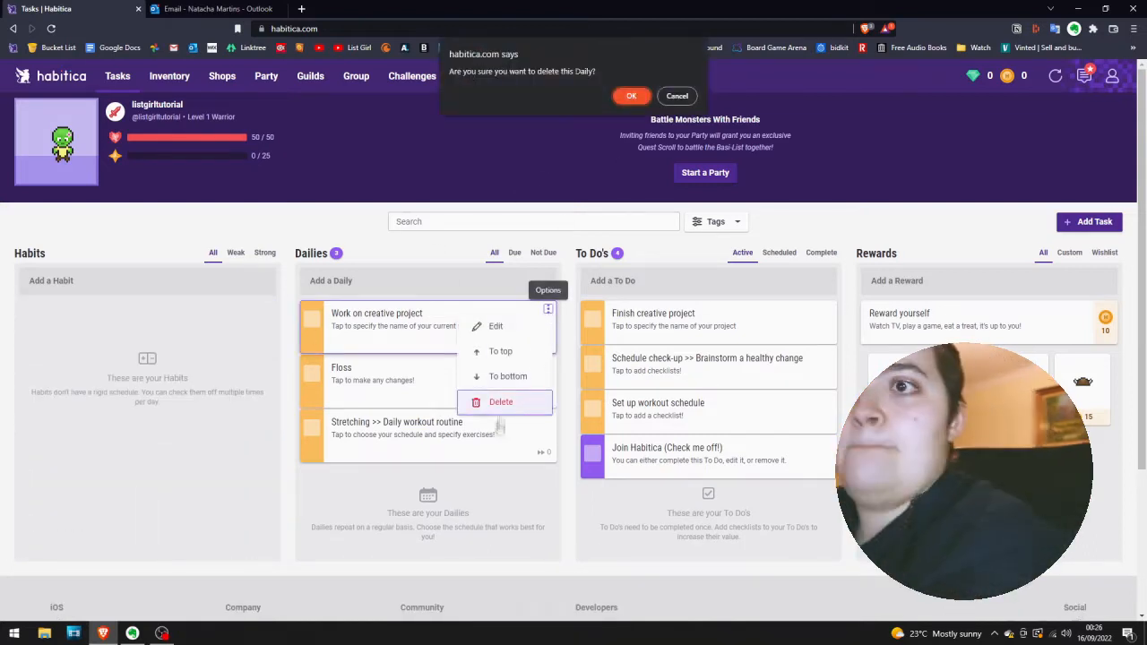
left_click(631, 96)
left_click(548, 309)
left_click(501, 401)
left_click(631, 96)
left_click(501, 402)
left_click(631, 96)
Delete all the sample To Do's, from "Finish creative project" to "Join Habitica".
left_click(828, 310)
left_click(781, 402)
left_click(631, 96)
left_click(829, 309)
left_click(782, 402)
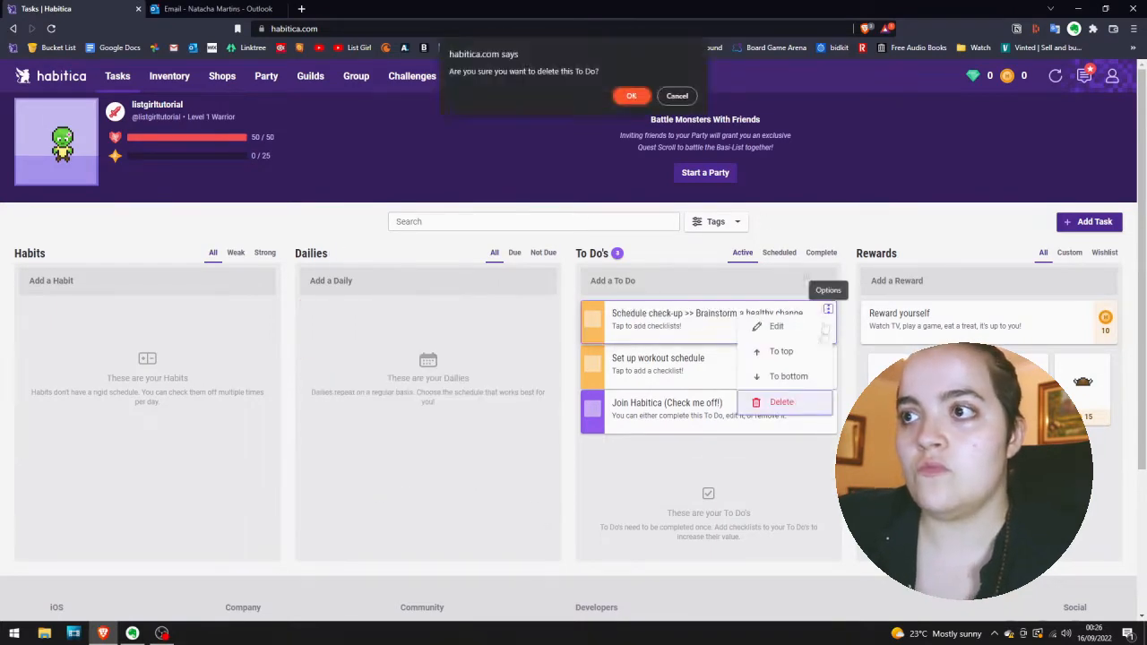
left_click(631, 96)
left_click(828, 309)
left_click(781, 402)
left_click(631, 96)
left_click(828, 309)
left_click(781, 401)
left_click(631, 96)
Delete the sample "Reward yourself" reward and confirm the deletion.
left_click(1085, 309)
left_click(1039, 402)
left_click(631, 96)
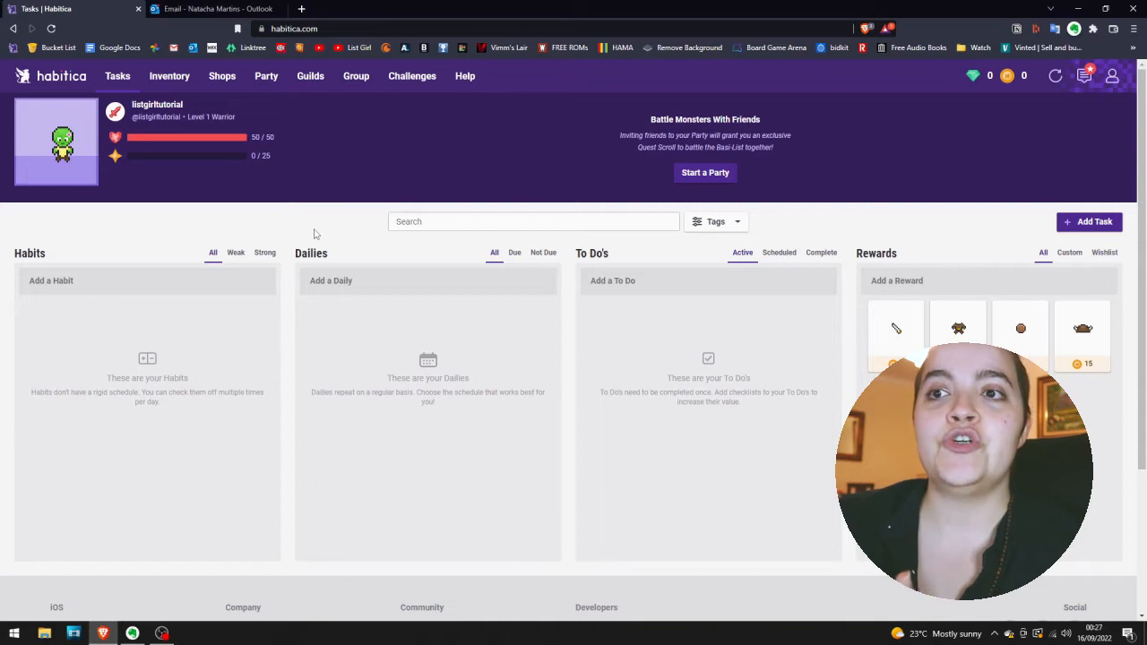
Read the short explanations in the empty Dailies, Habits and To Do's columns.
left_click_drag(310, 391, 484, 411)
left_click(481, 411)
left_click_drag(30, 393, 168, 408)
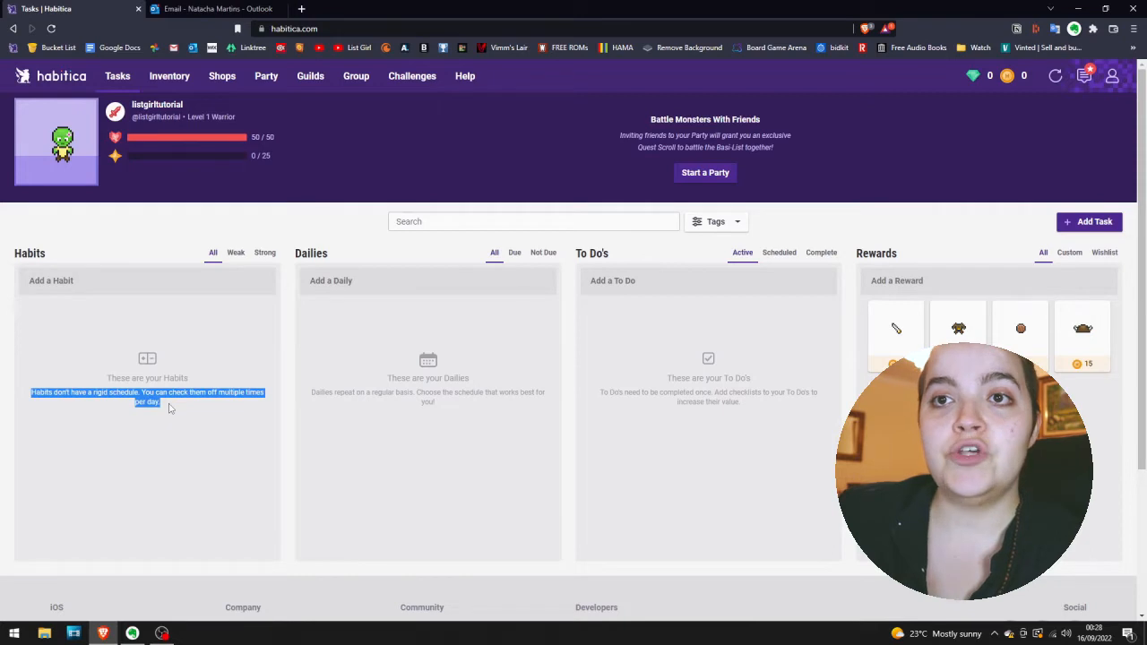
left_click(168, 408)
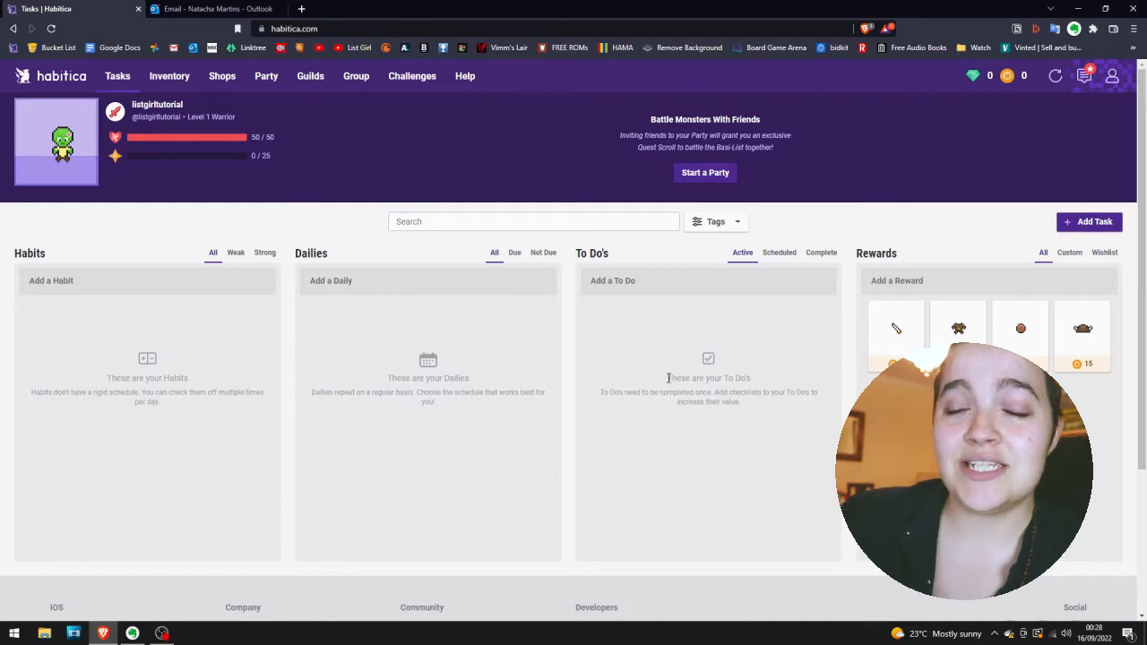
left_click_drag(644, 365, 722, 405)
left_click(700, 418)
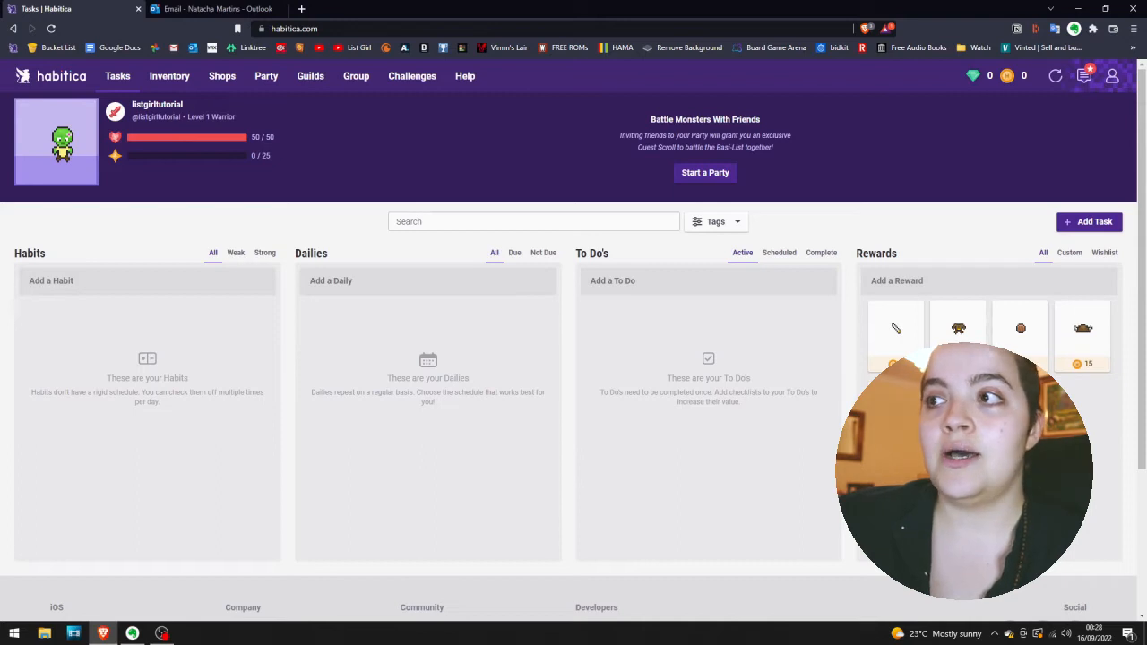
Add a custom reward named "Treat myself to some vegan ice cream".
left_click(946, 286)
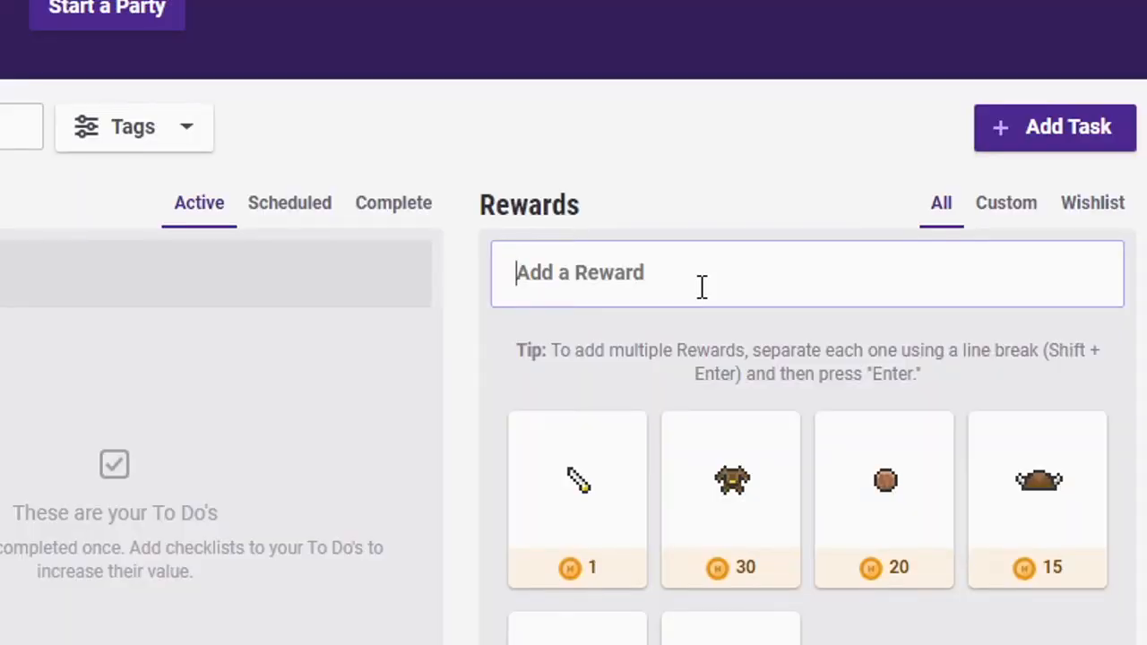
type("Treat")
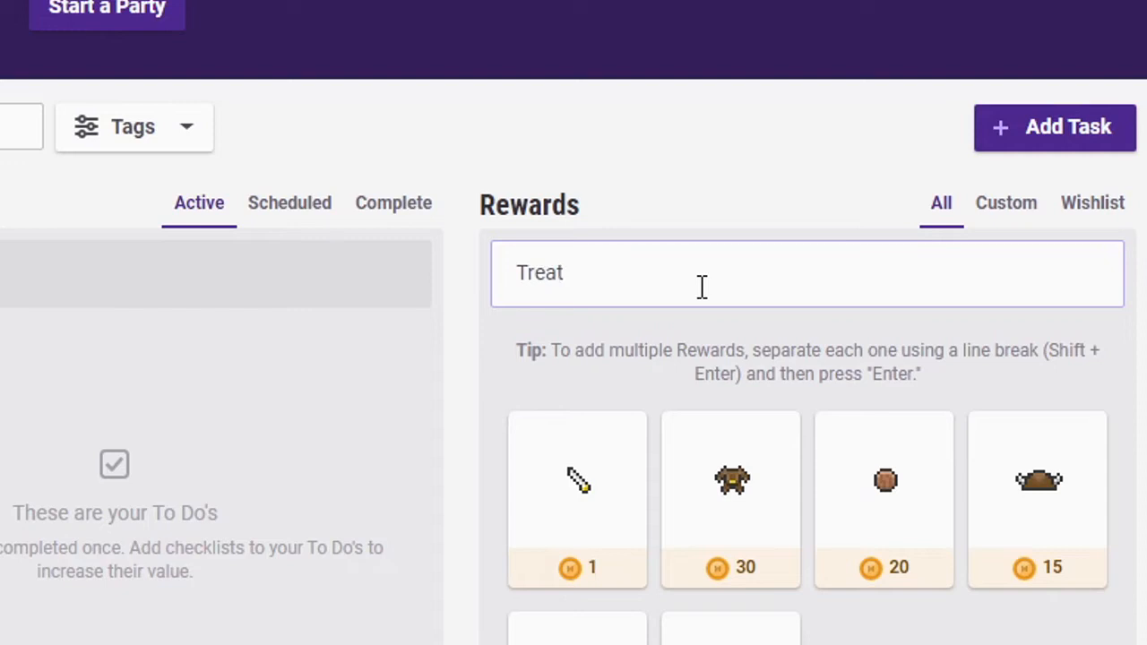
type(" myself to spm")
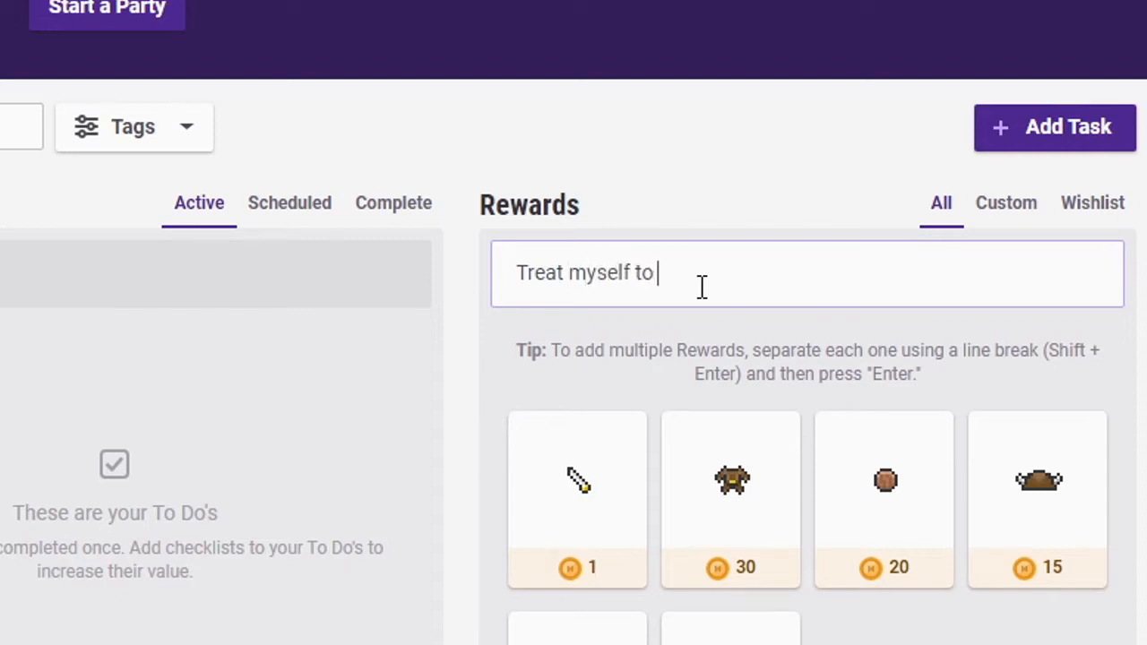
key("BackSpace")
key("BackSpace")
type("ome vegan ice cream")
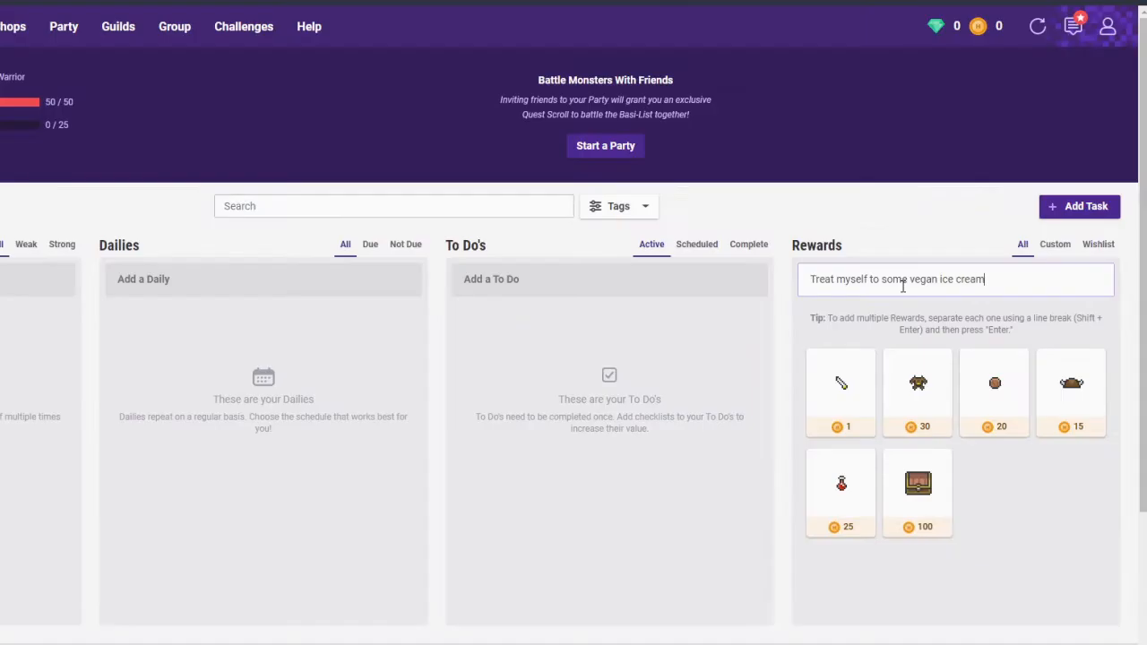
key("Return")
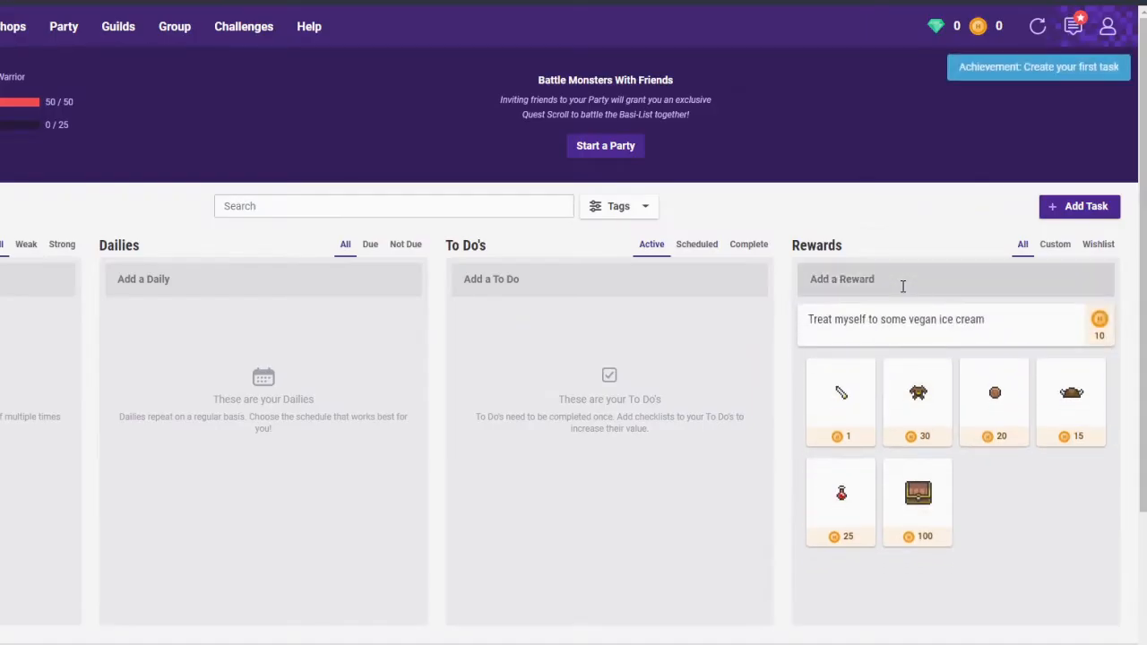
Set the vegan ice cream reward's cost to 100 gold and save it.
left_click(950, 318)
left_click(397, 279)
double_click(397, 279)
type("100")
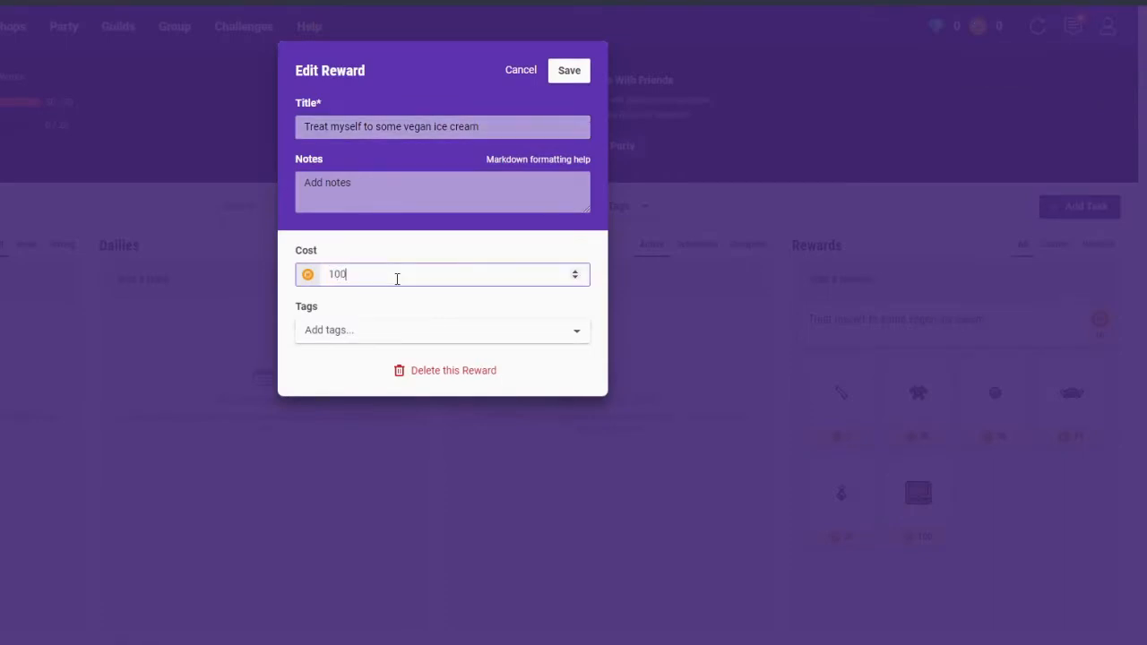
left_click(581, 76)
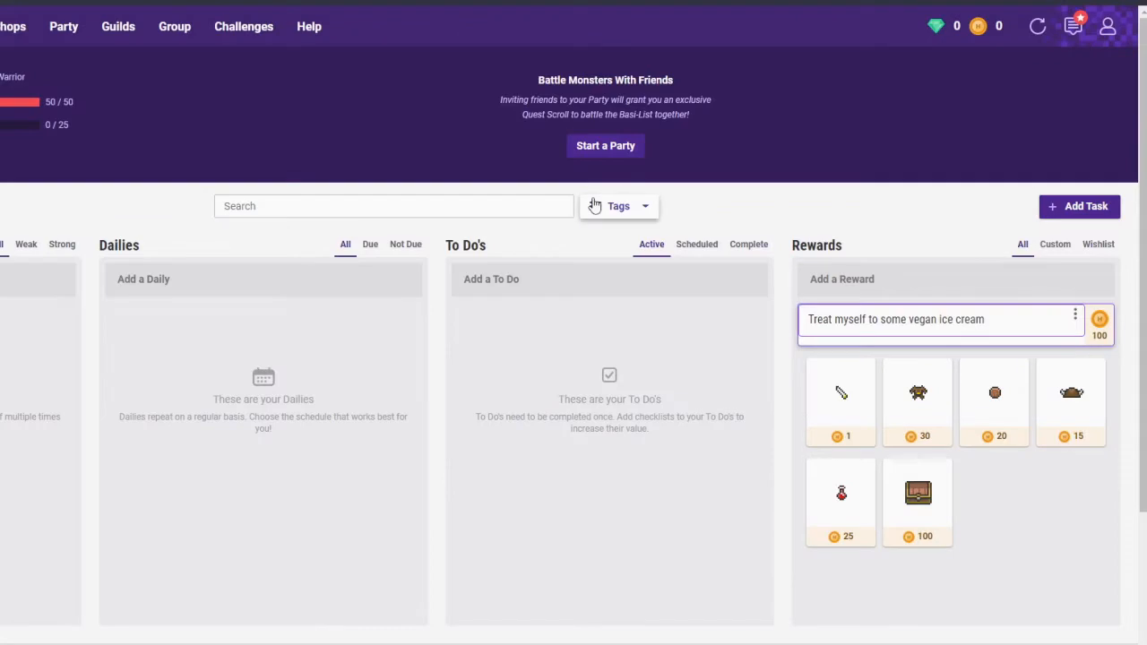
mouse_move(1099, 381)
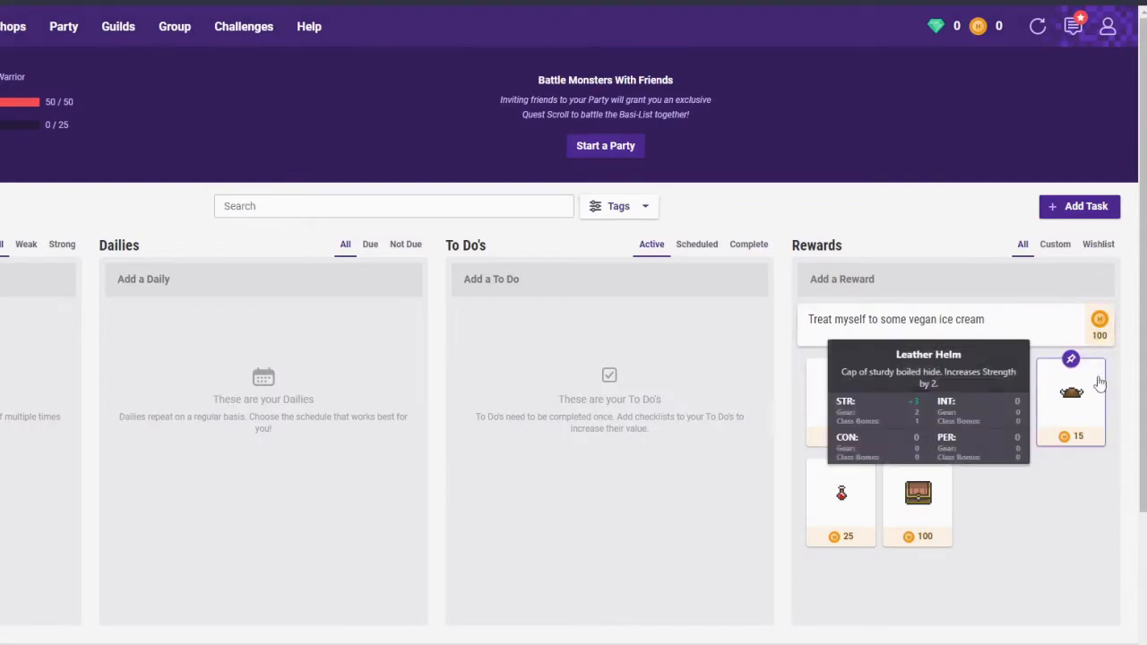
left_click_drag(1015, 31, 979, 30)
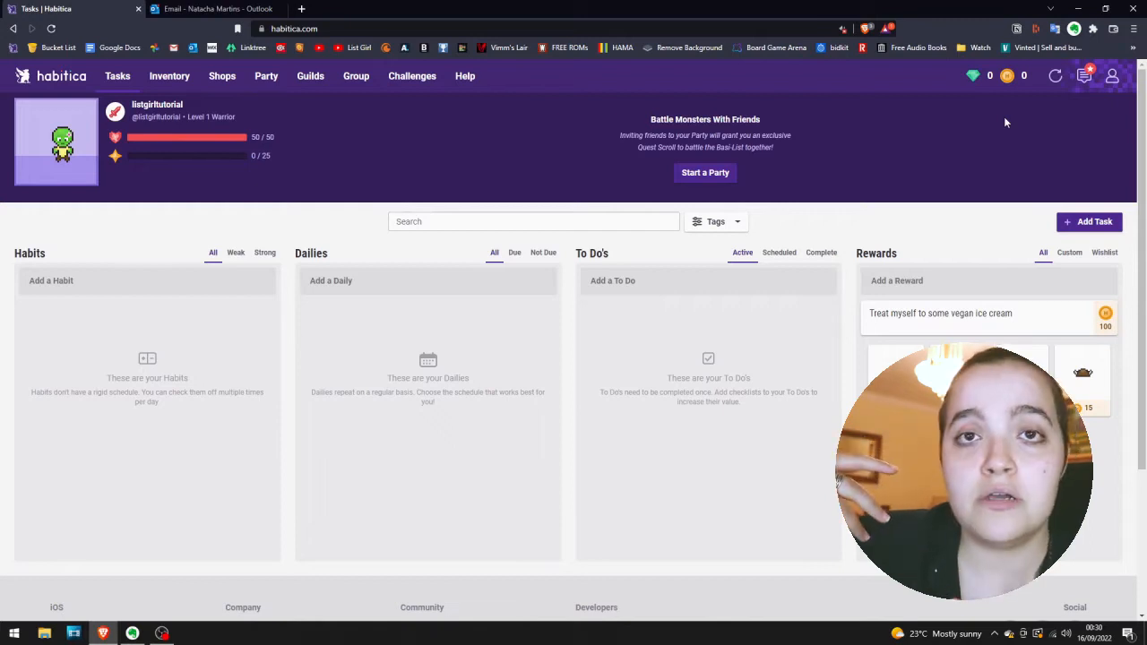
Add a new habit named "Avoid sugars".
left_click(183, 279)
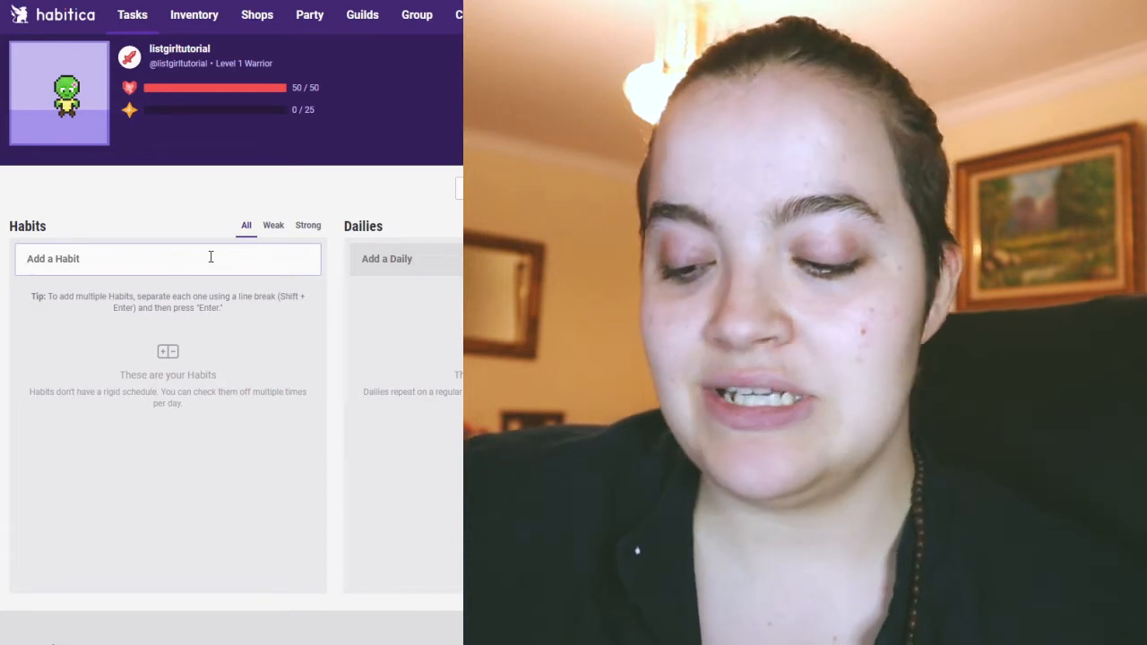
type("Avoid sugars")
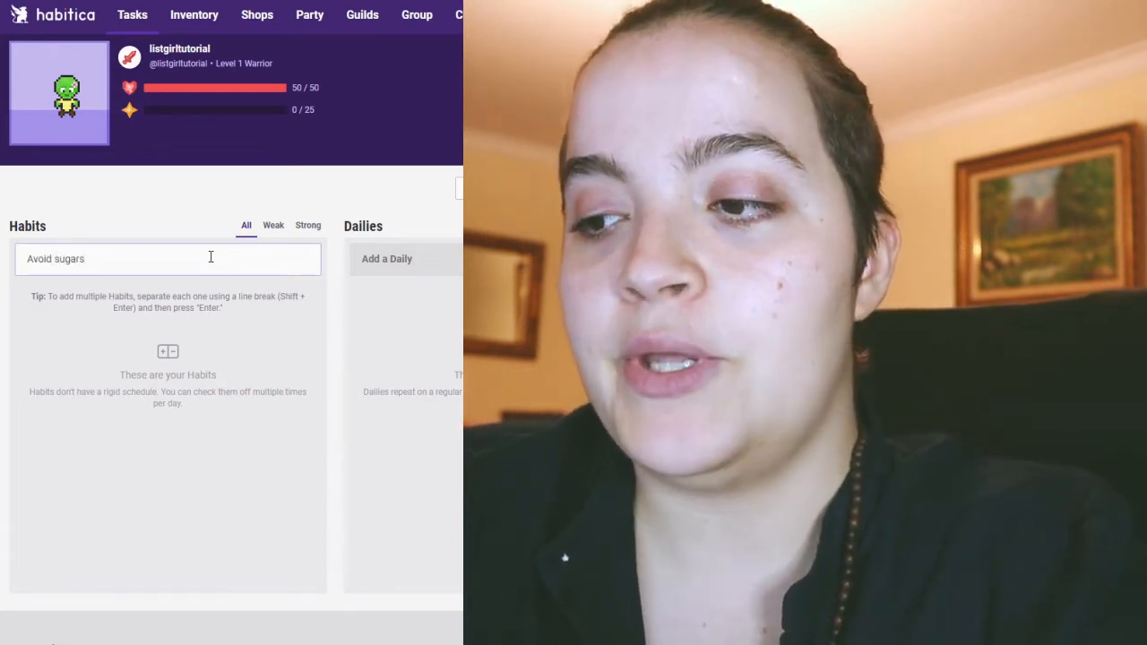
key("Return")
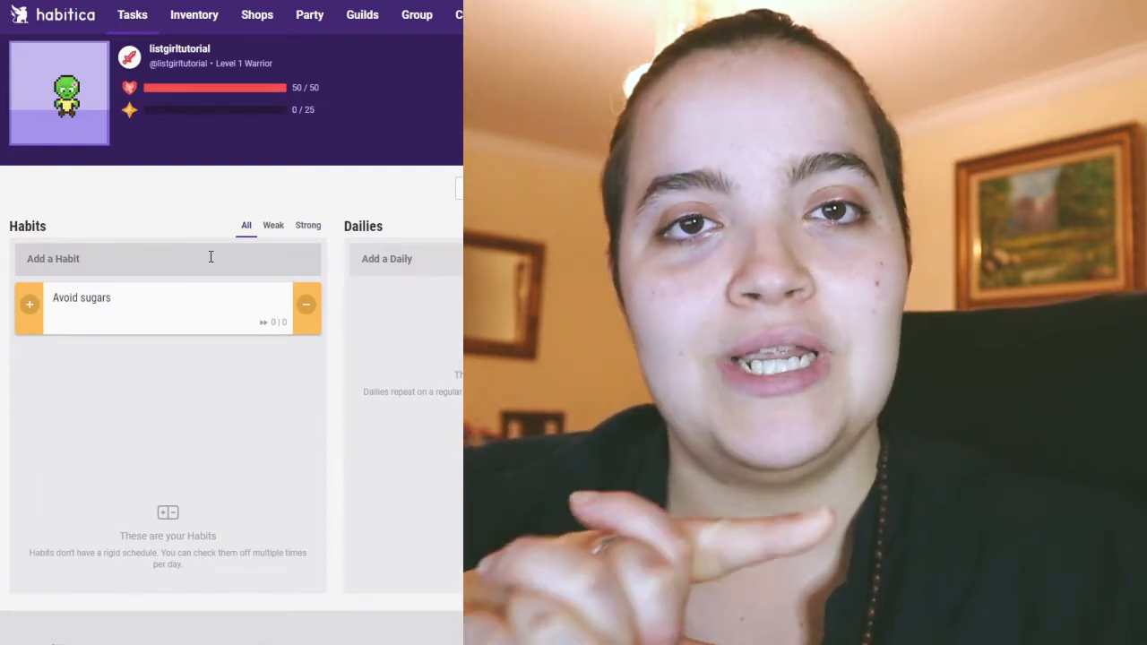
Add a new habit named "Take 10,000 steps".
left_click(213, 257)
type("Take ")
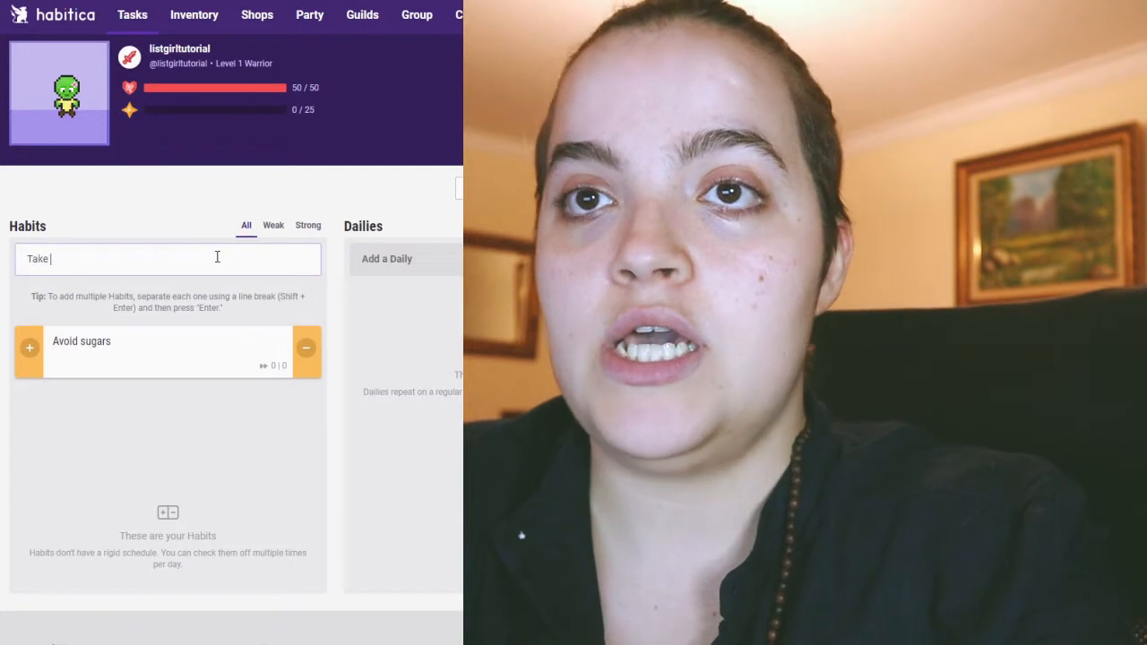
type("1,00 ste")
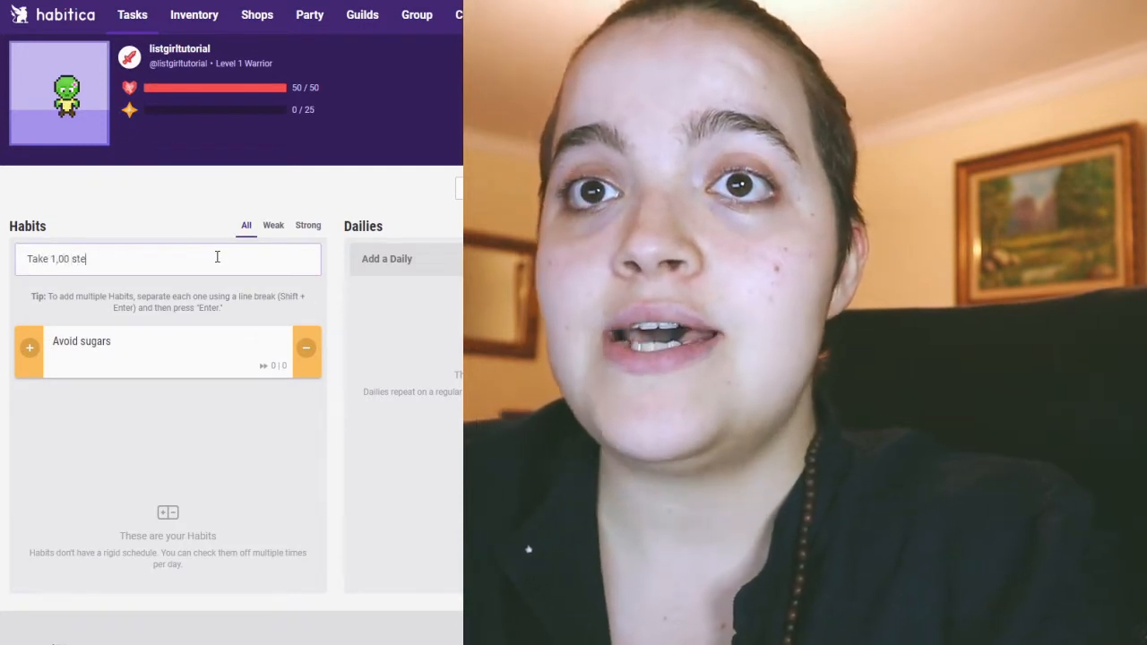
type("0,000 stp")
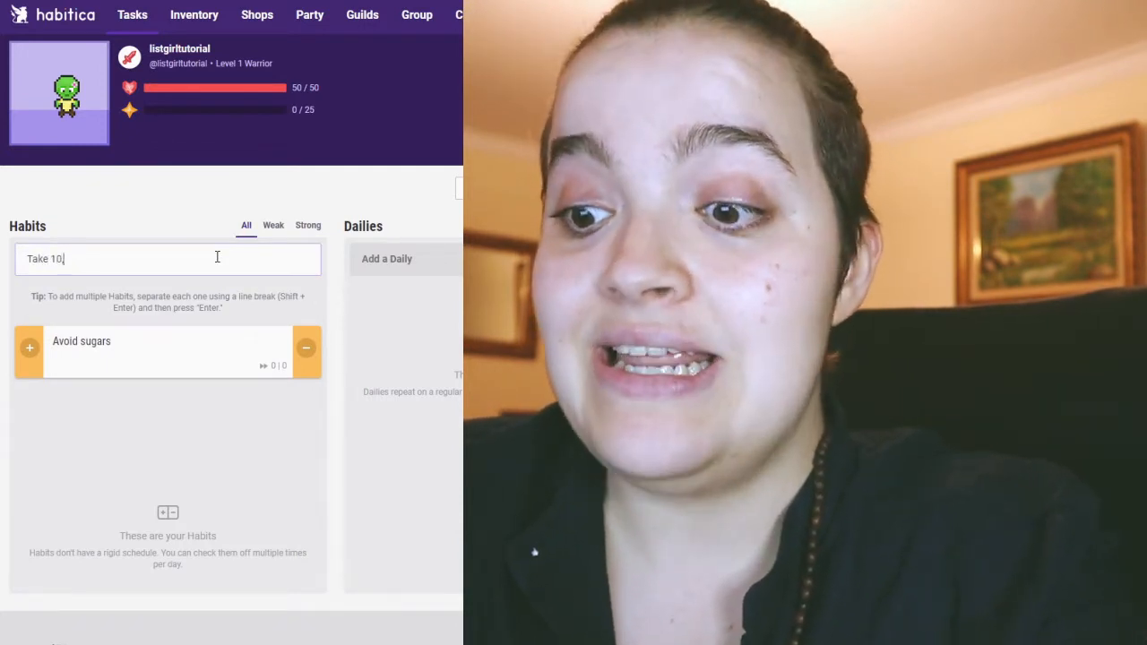
key("BackSpace")
type("eps")
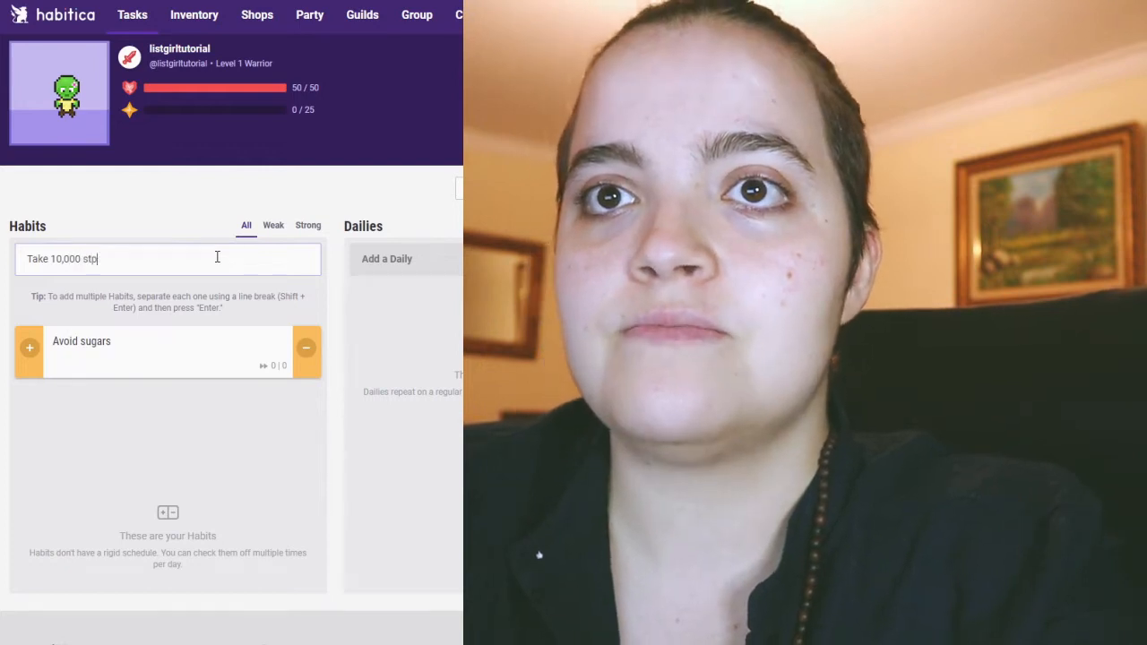
key("Return")
Add a new habit named "Eat 5 pieces of fruit and veg".
type("Eat 5 ")
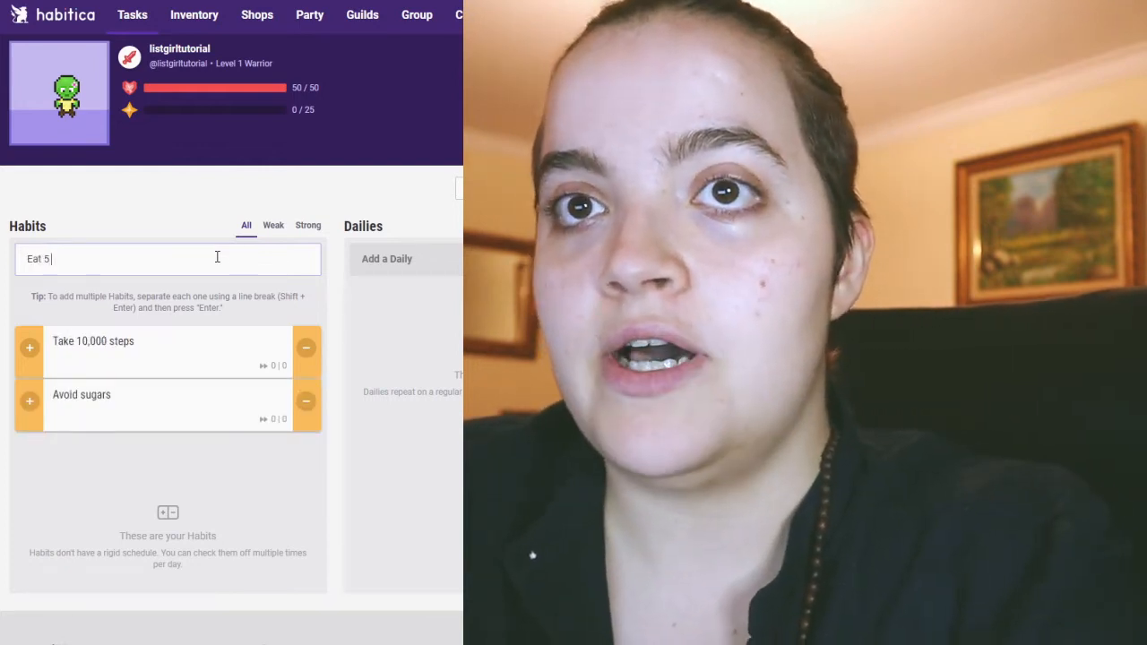
type("pieces of fru")
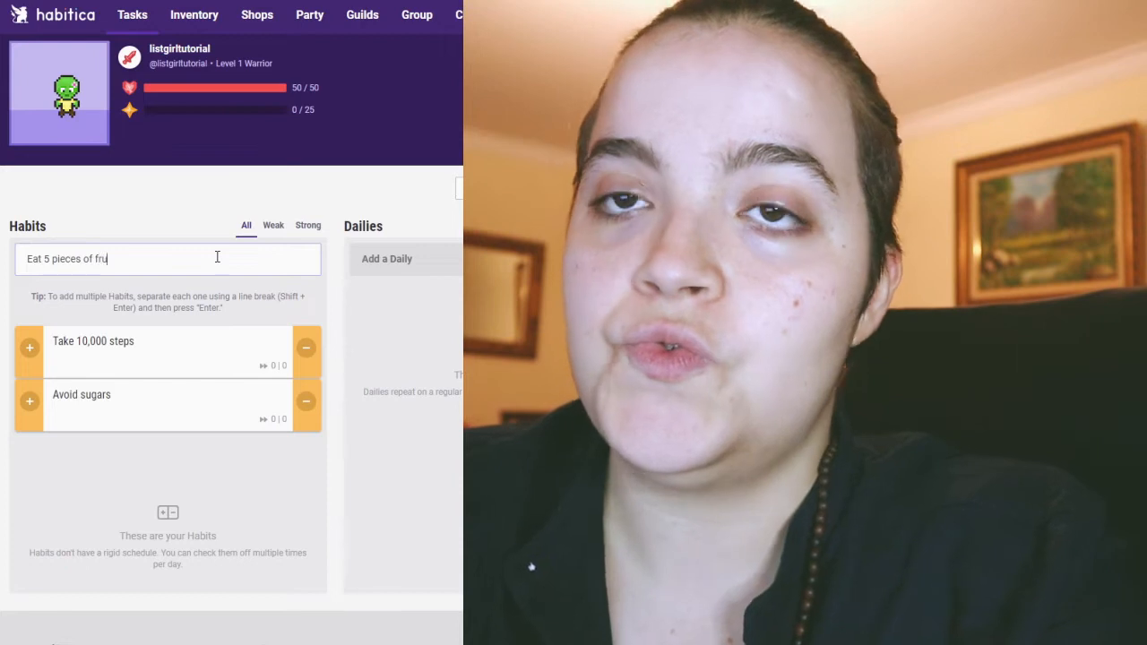
type("it and veg")
key("Return")
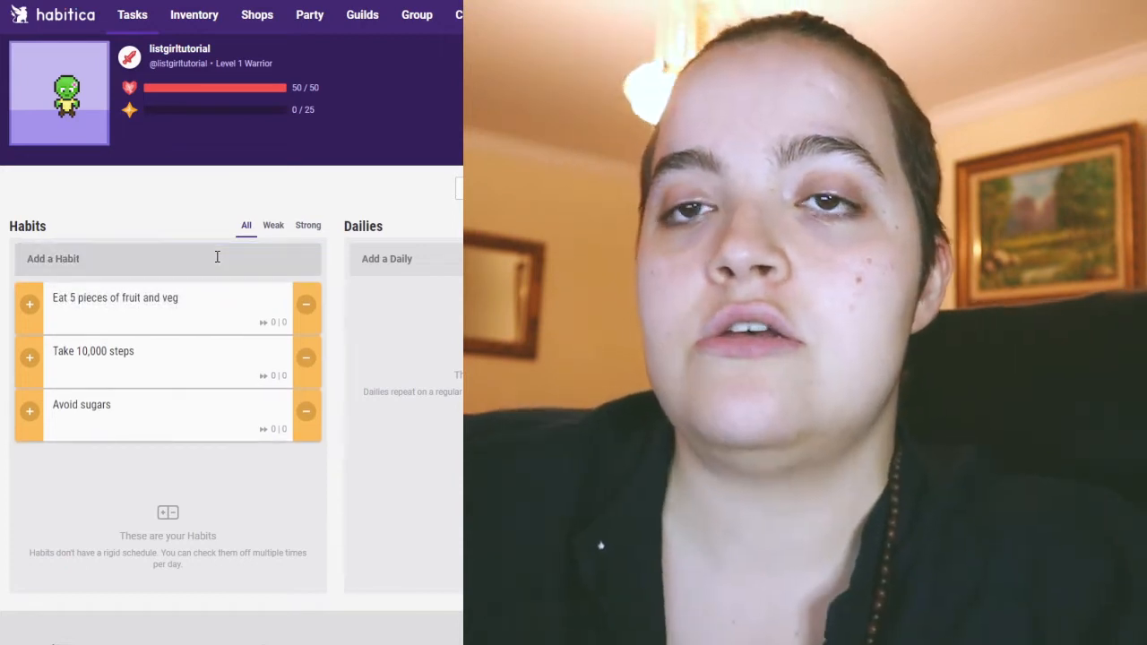
Add a new habit named "Avoid fast foods on weekdays".
left_click(217, 258)
type("Avouid f")
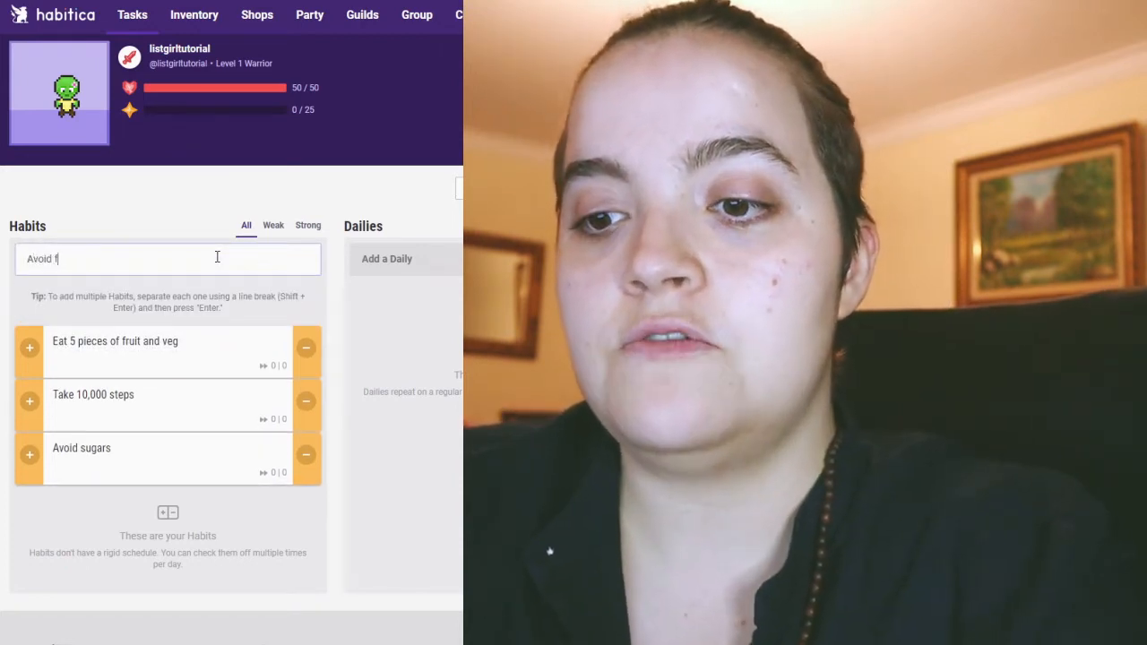
type("ast foods o")
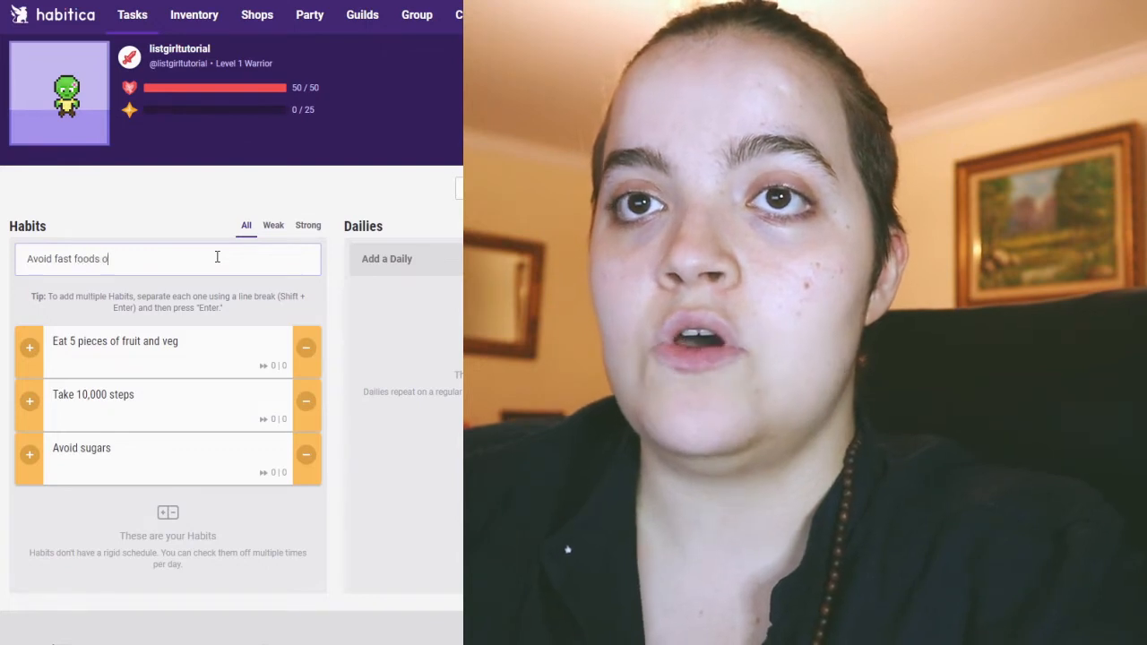
type("n weekdays")
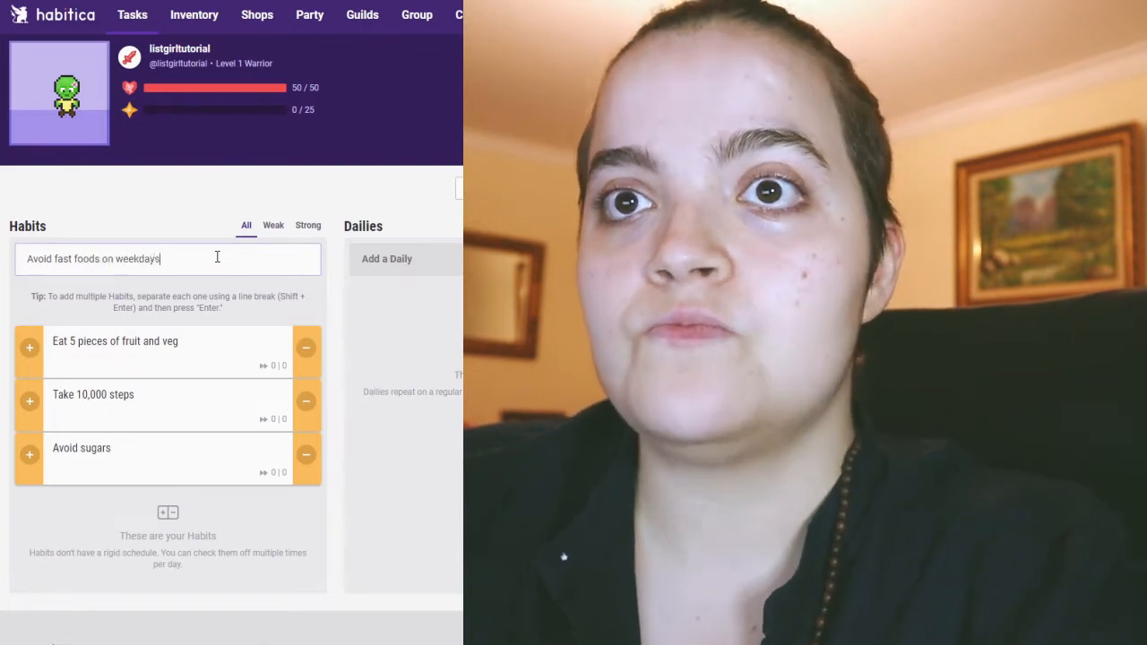
key("Return")
Add a new habit named "Don't drink coffee past 4pm".
type("Don")
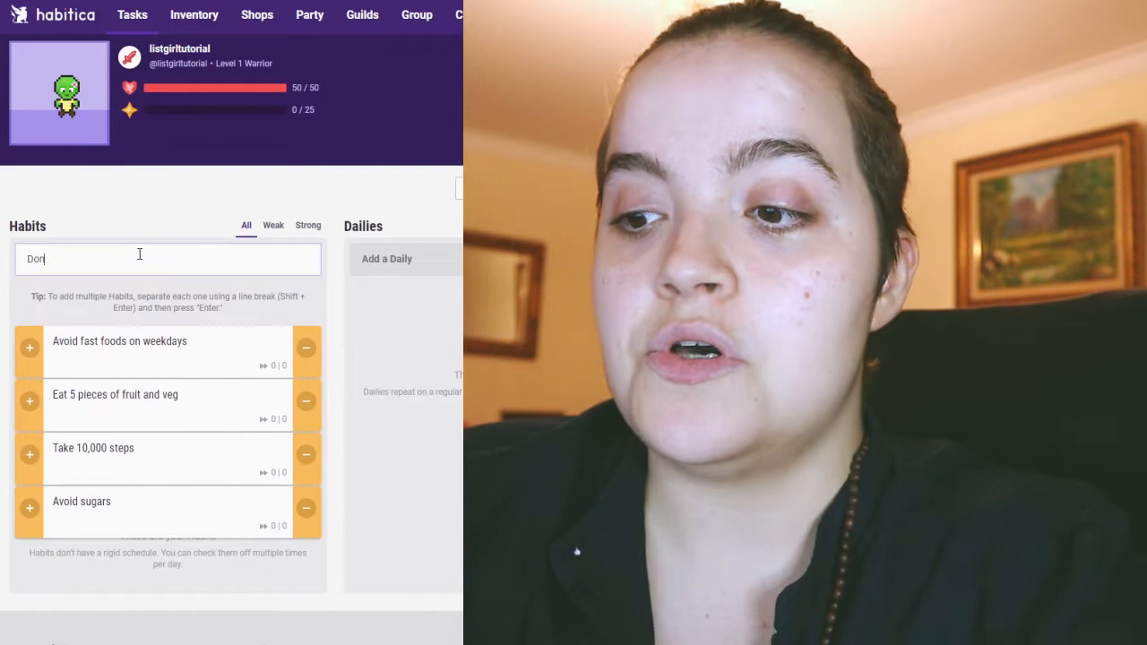
type("'t drink co")
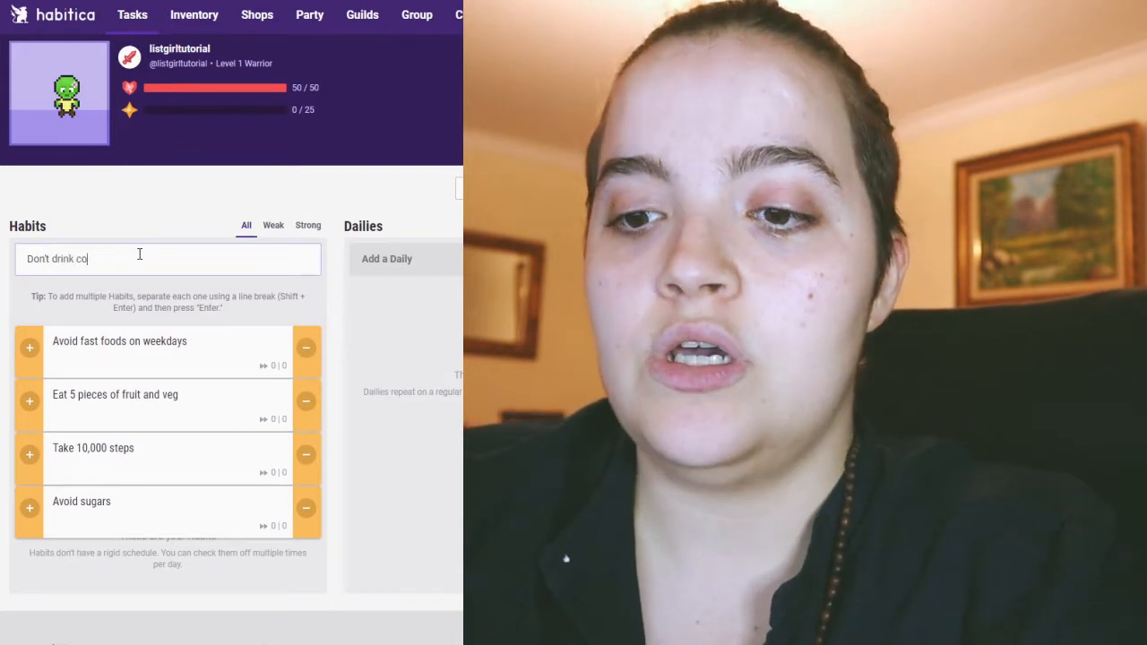
type("ffee past 4pm")
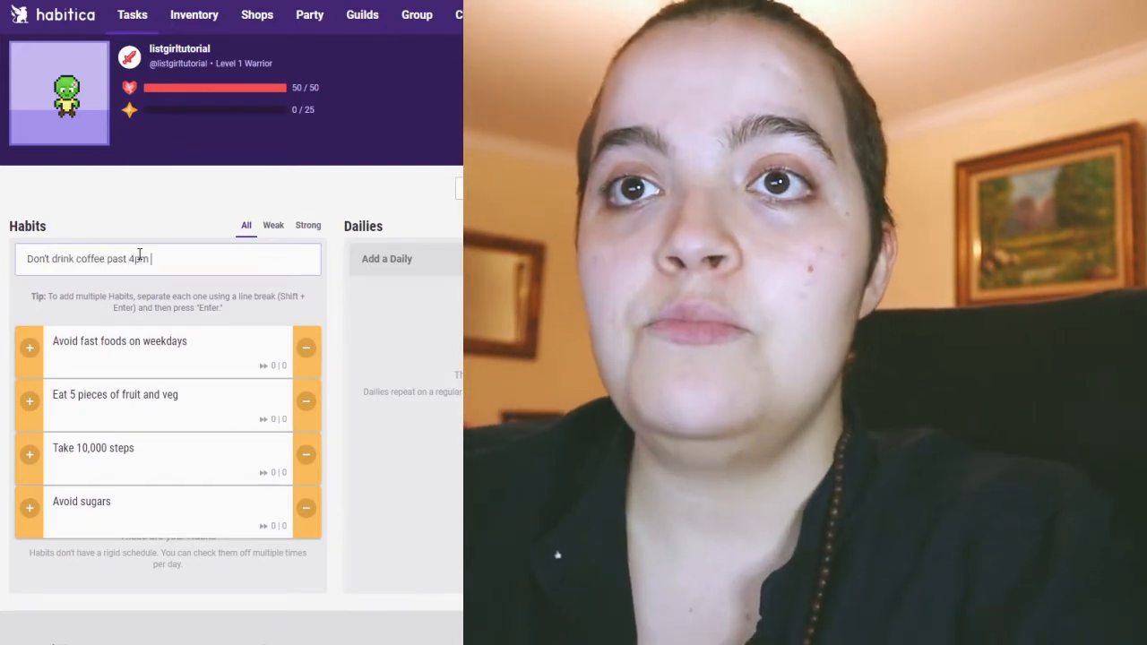
key("Return")
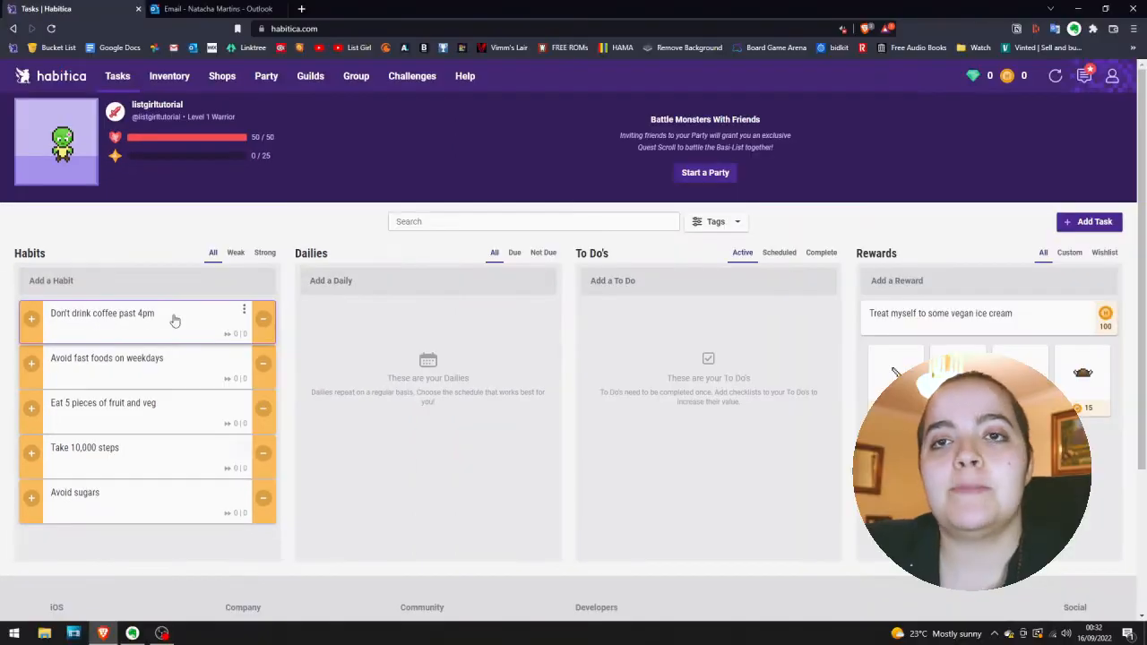
View the coffee habit's settings without changing them, and score the habit positively once, dismissing the achievement notices.
left_click(175, 321)
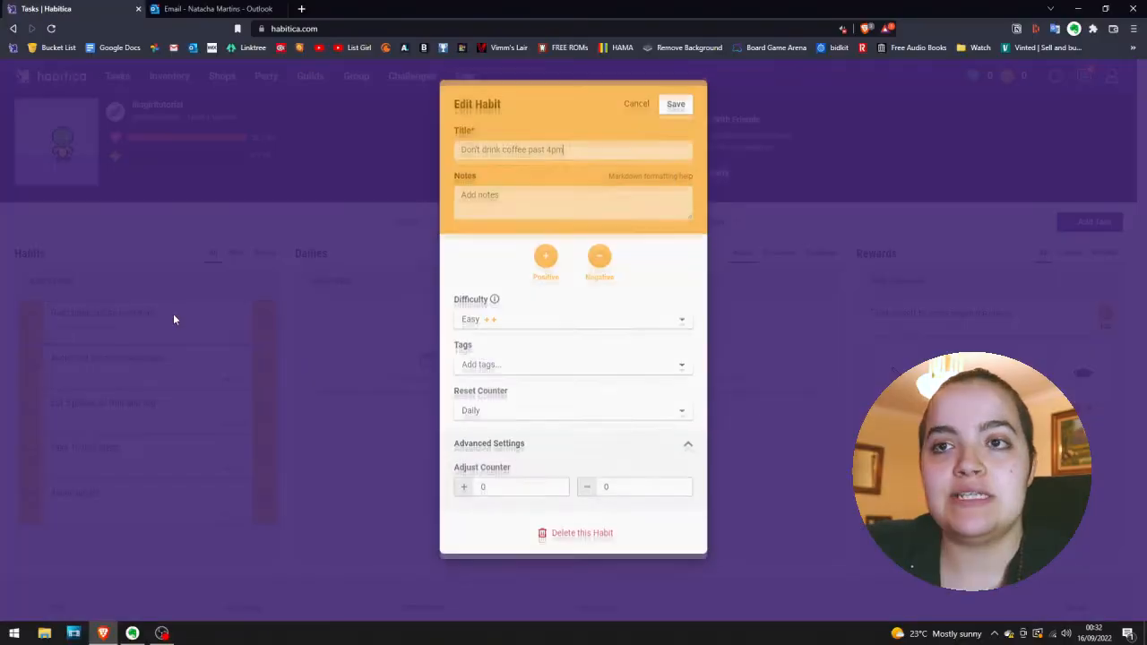
left_click(632, 115)
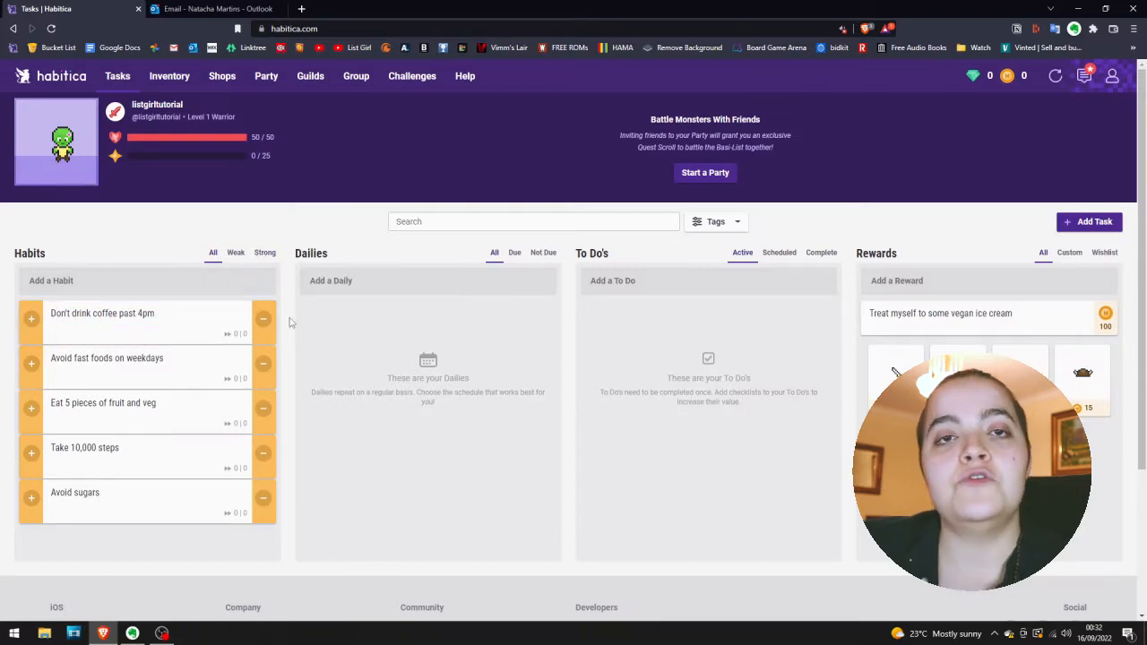
left_click(31, 320)
left_click_drag(985, 107, 1123, 180)
left_click(1043, 172)
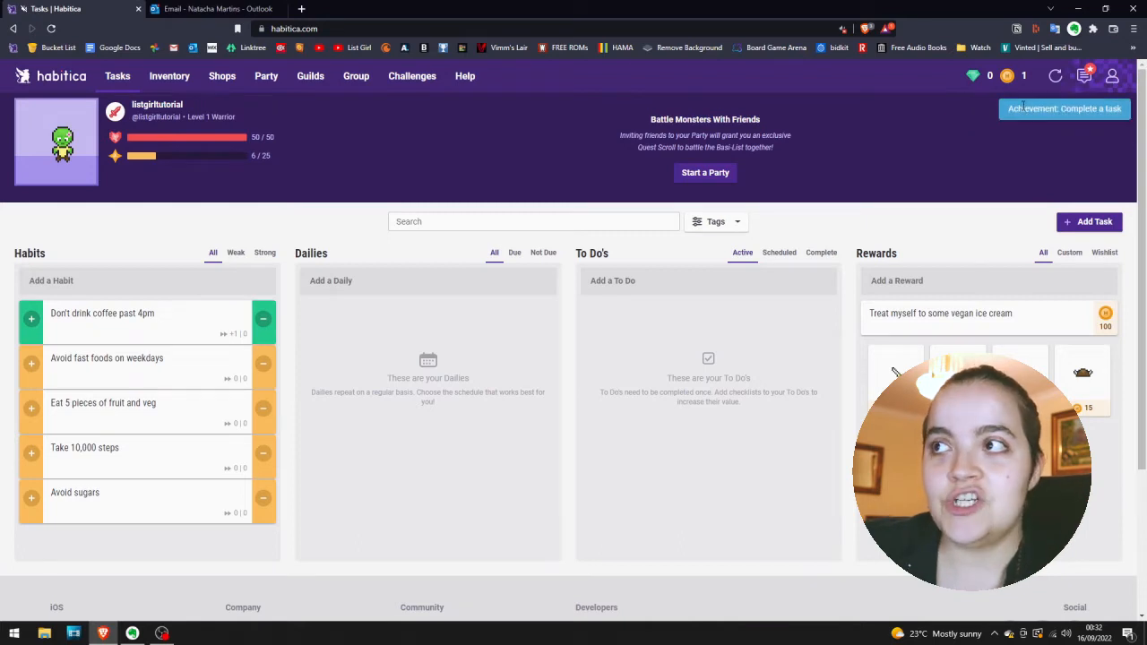
left_click(1023, 107)
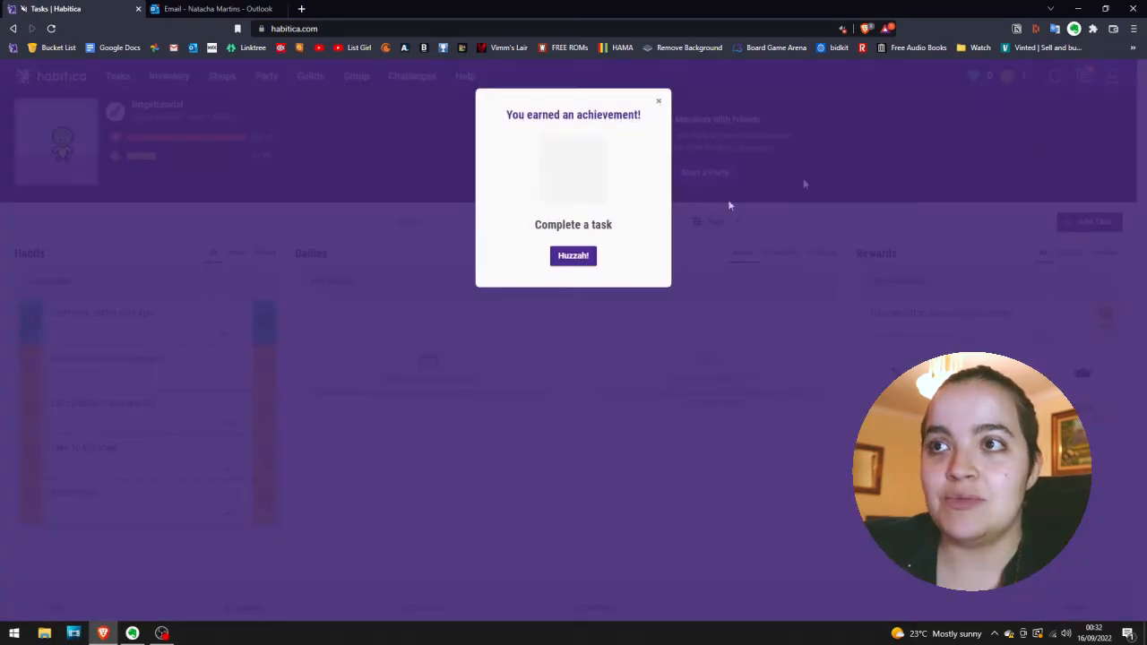
left_click(591, 266)
Score the "Don't drink coffee past 4pm" habit negatively once, and look at its settings again without changing them.
left_click(262, 319)
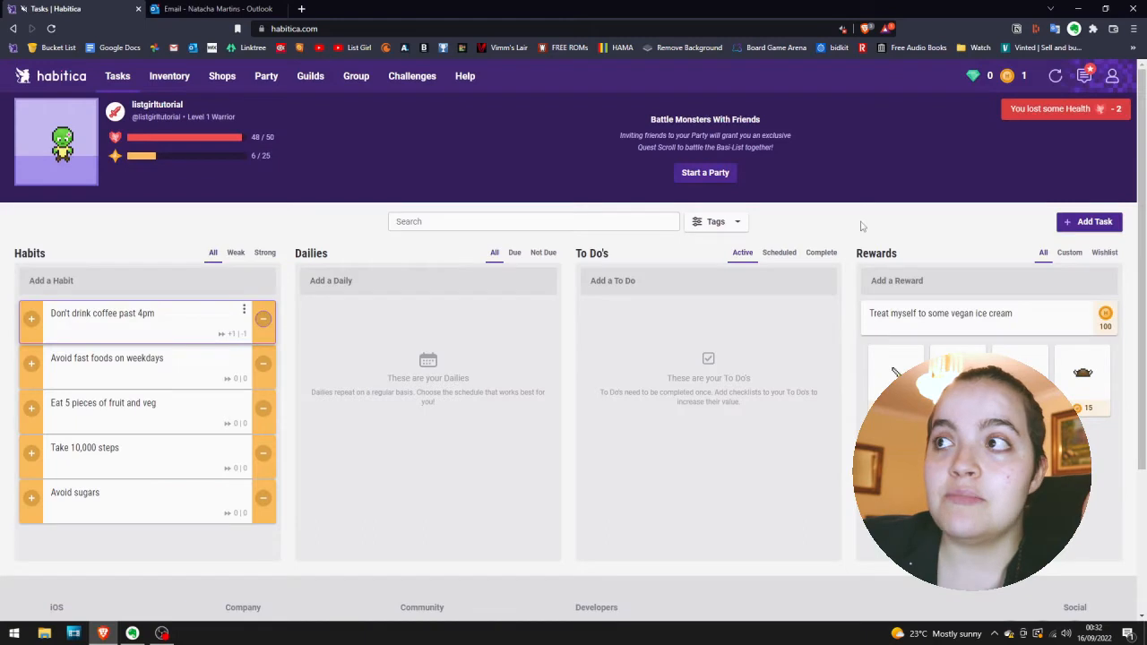
left_click(1022, 113)
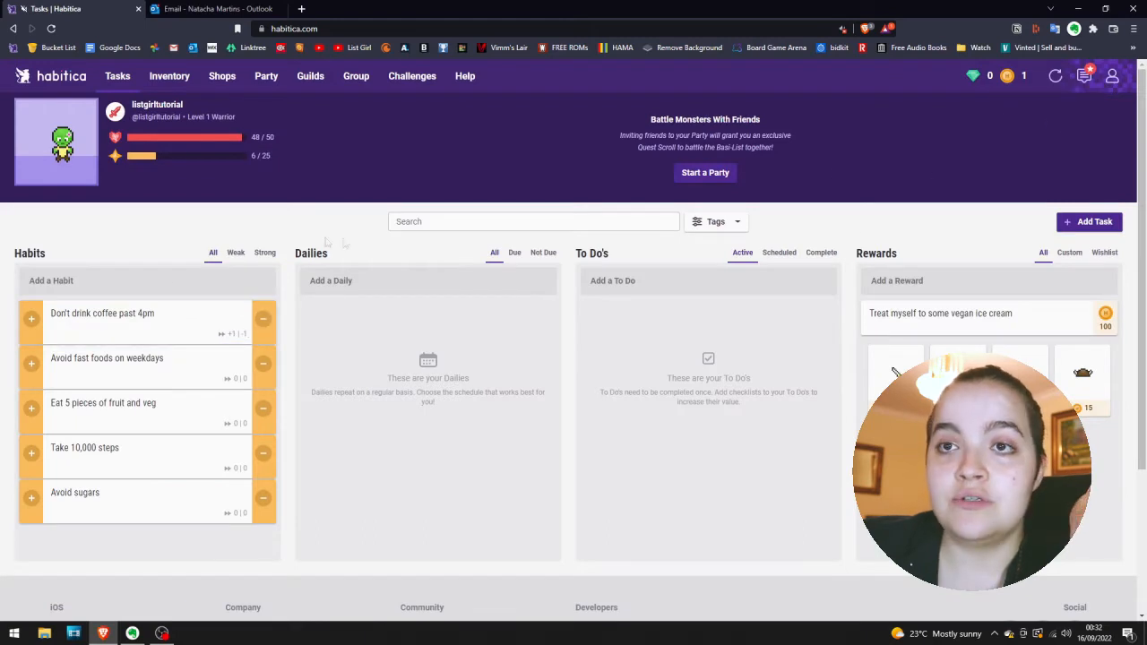
left_click(139, 316)
left_click(636, 112)
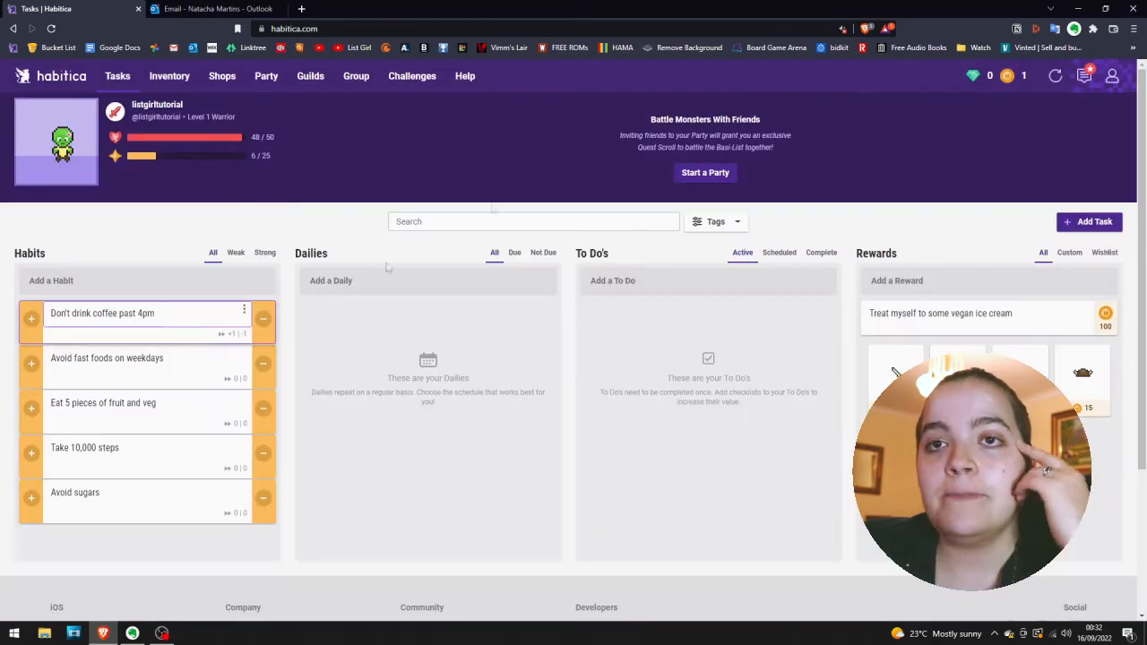
Make the "Eat 5 pieces of fruit and veg" habit positive only by disabling its negative option, and save it.
left_click(153, 402)
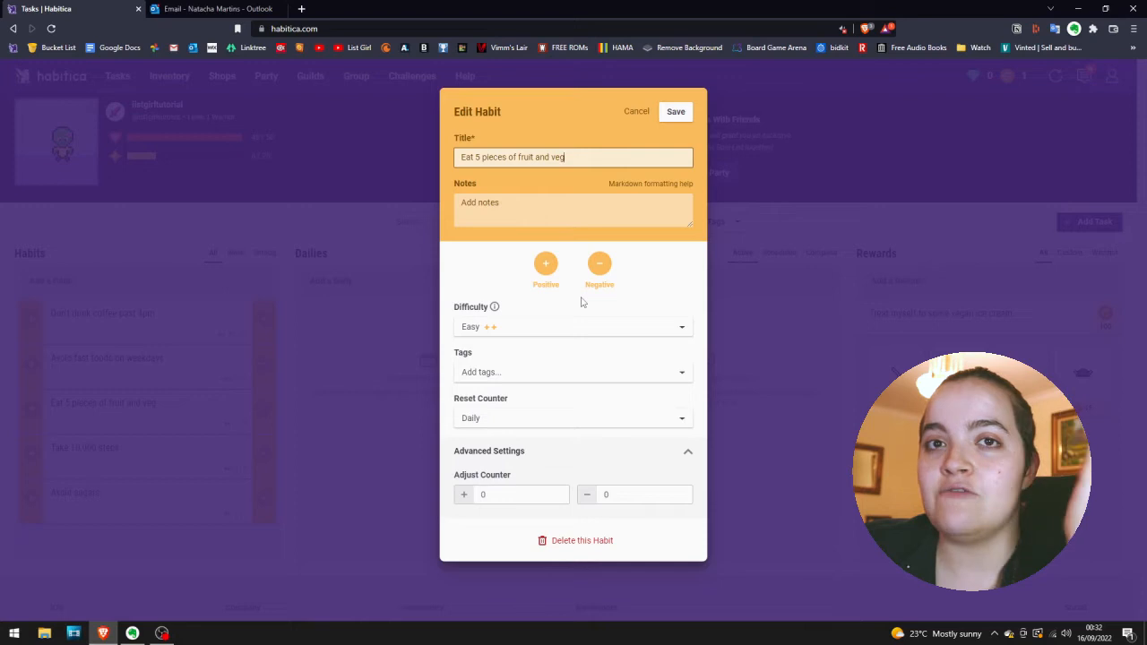
left_click(599, 263)
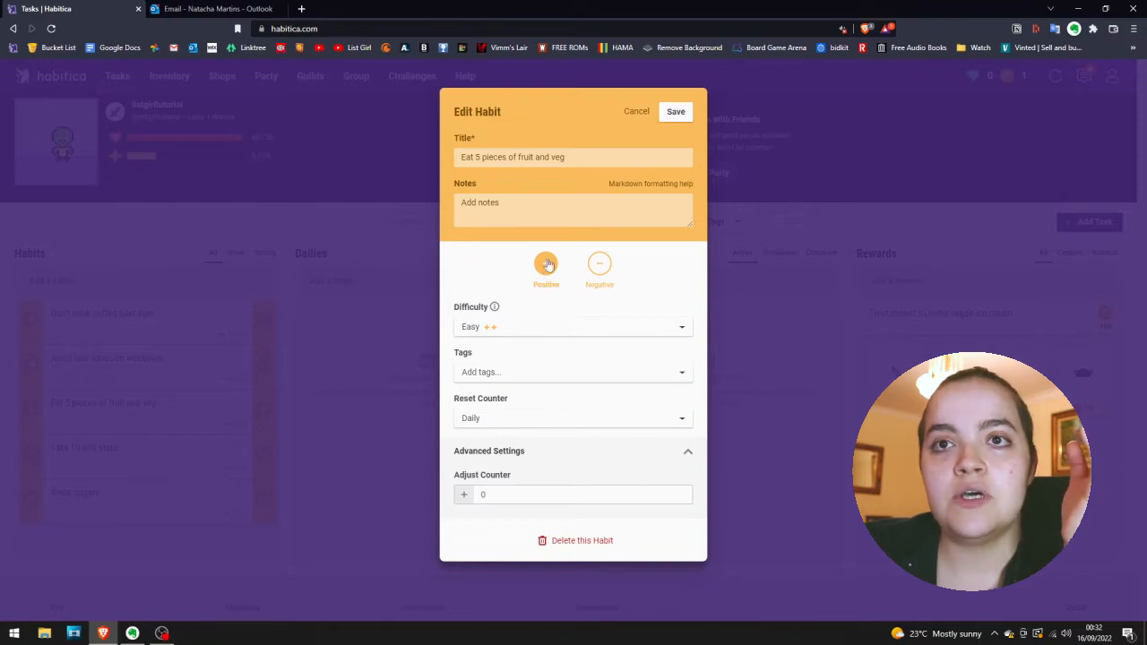
left_click(676, 111)
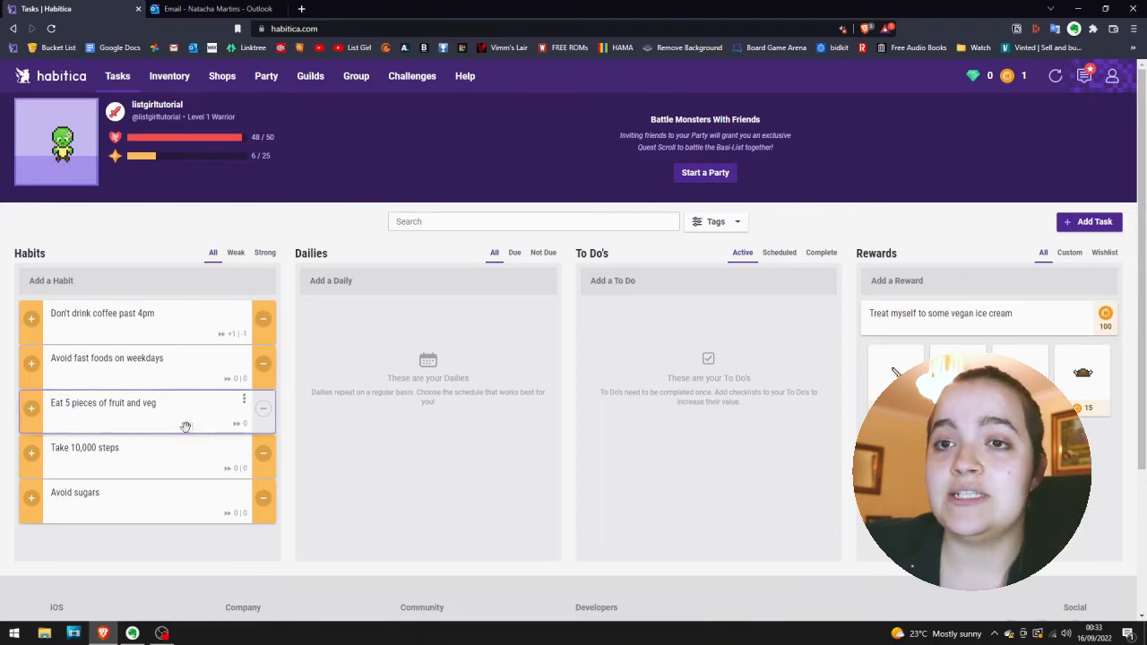
Score the "Eat 5 pieces of fruit and veg" habit positively eight times, dismissing the found-items message.
left_click(32, 415)
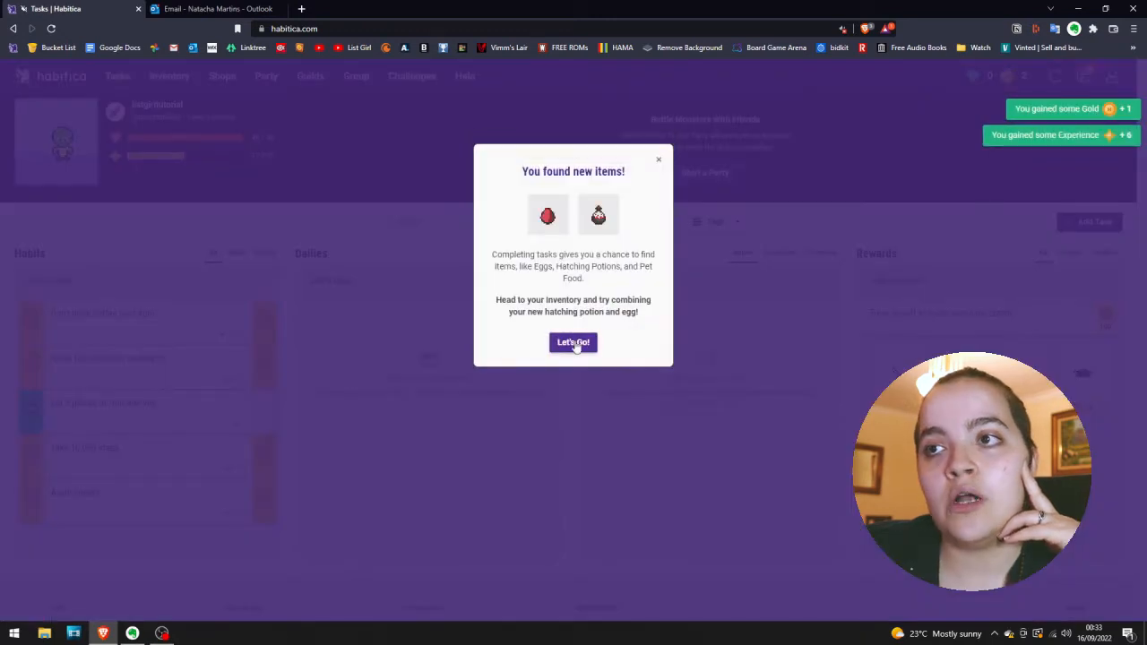
left_click(573, 343)
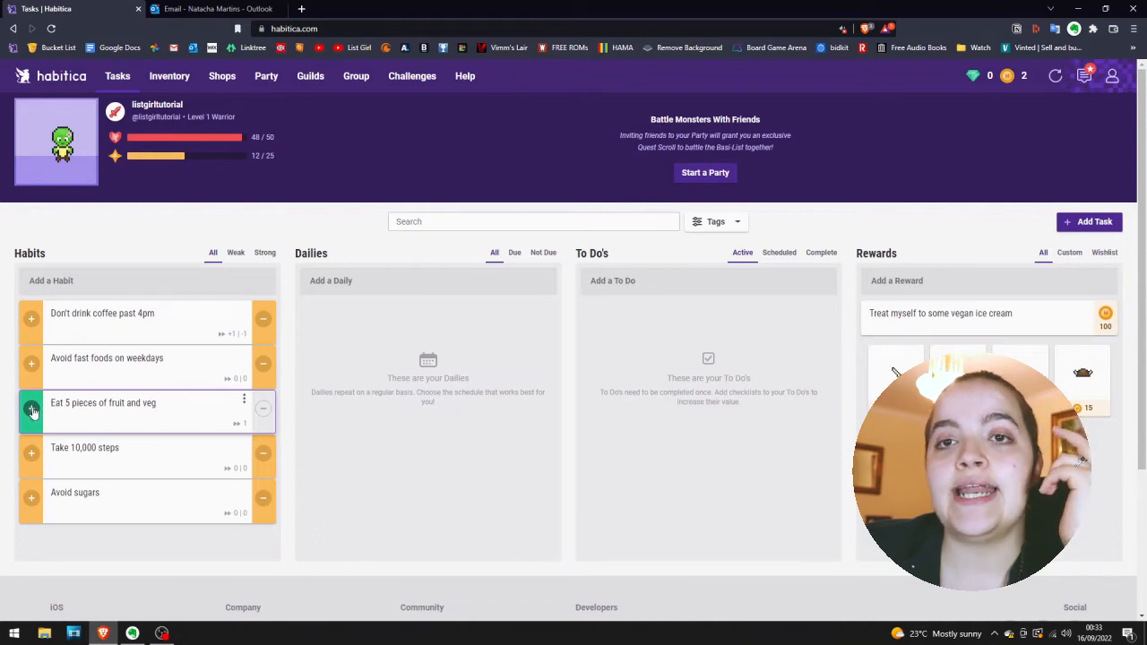
left_click(32, 411)
left_click(33, 411)
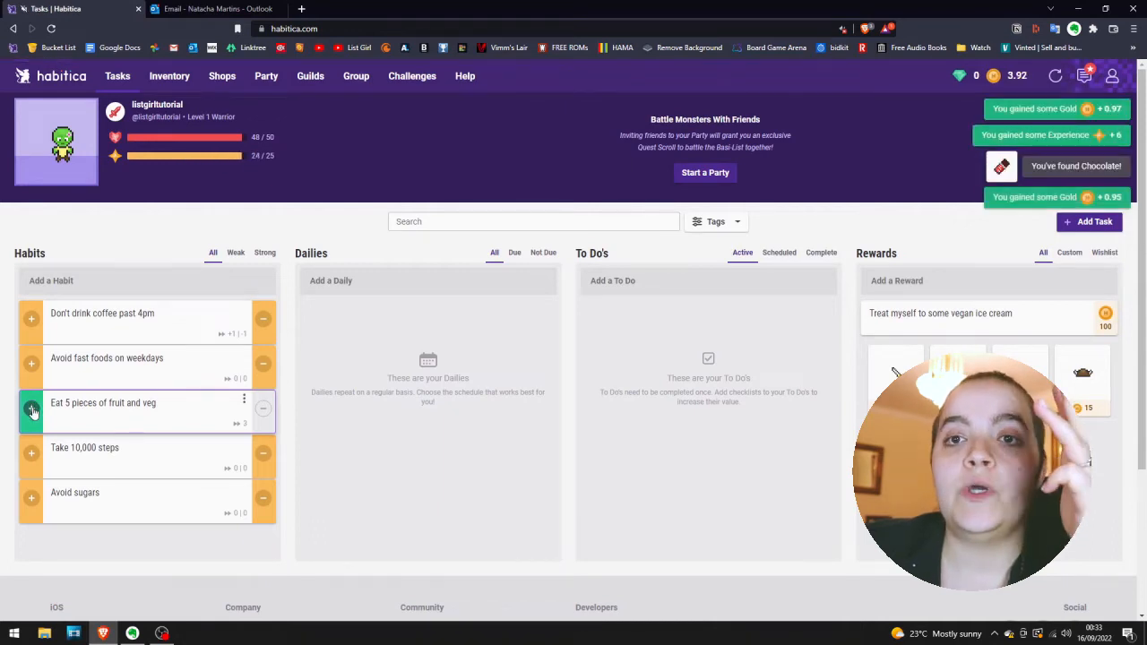
left_click(32, 410)
left_click(33, 406)
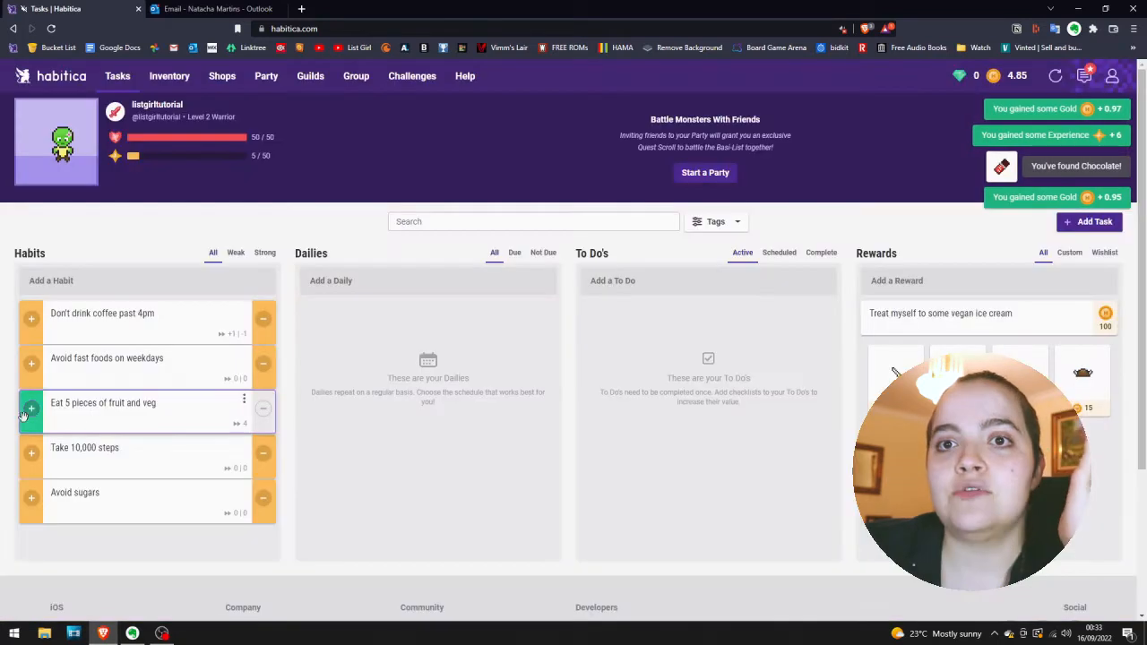
left_click(31, 412)
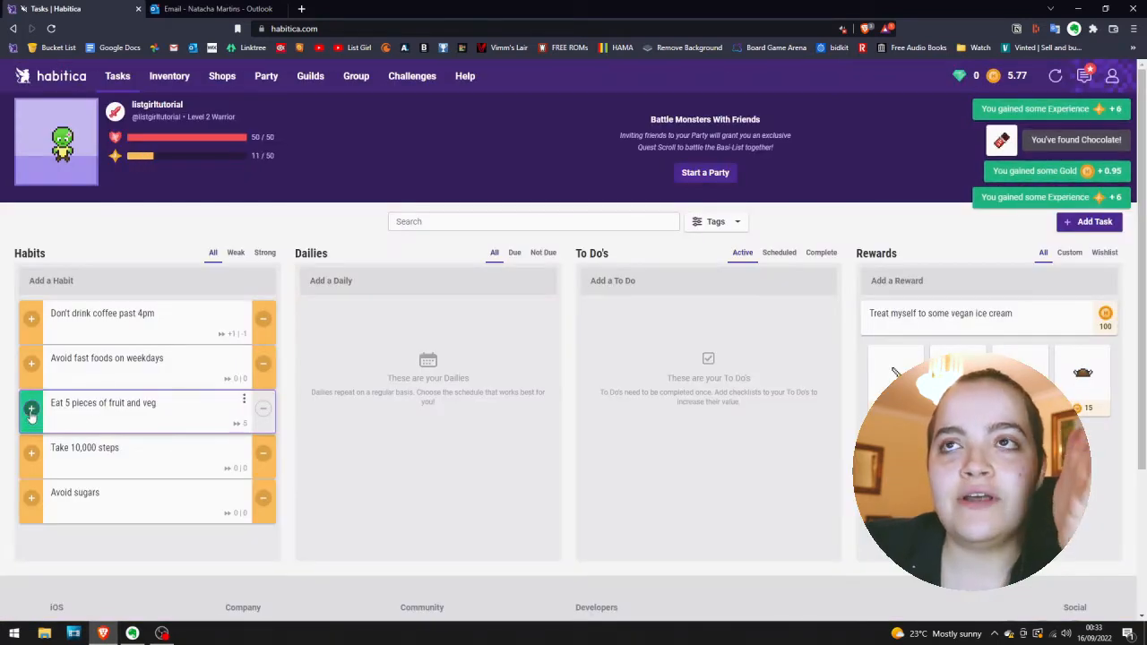
left_click(32, 410)
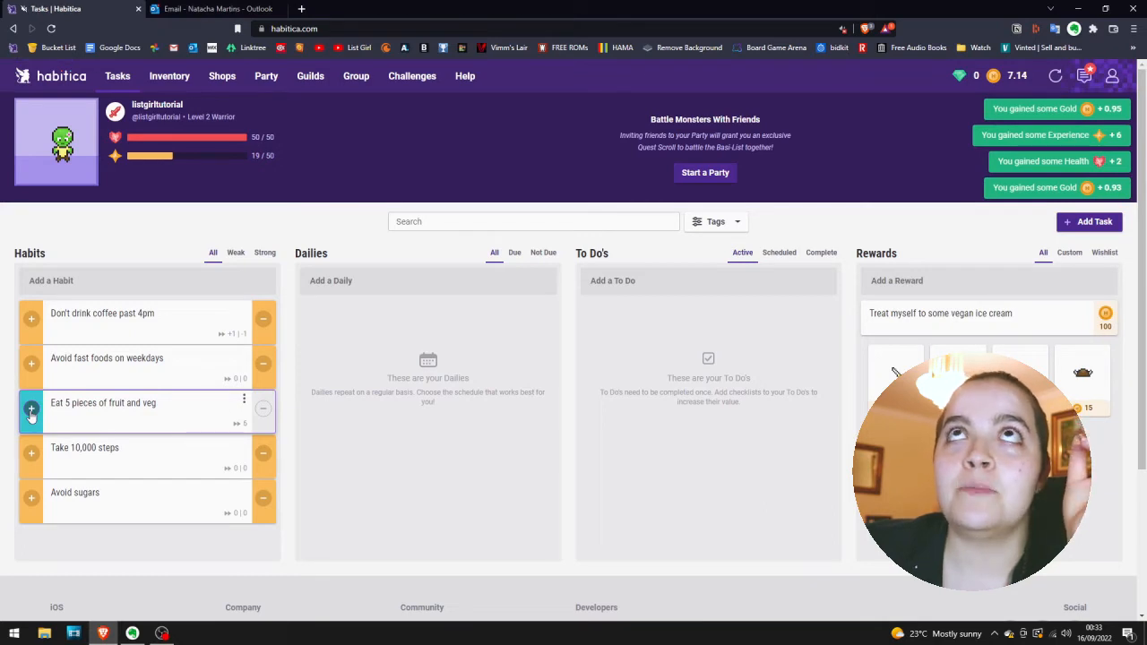
left_click(31, 410)
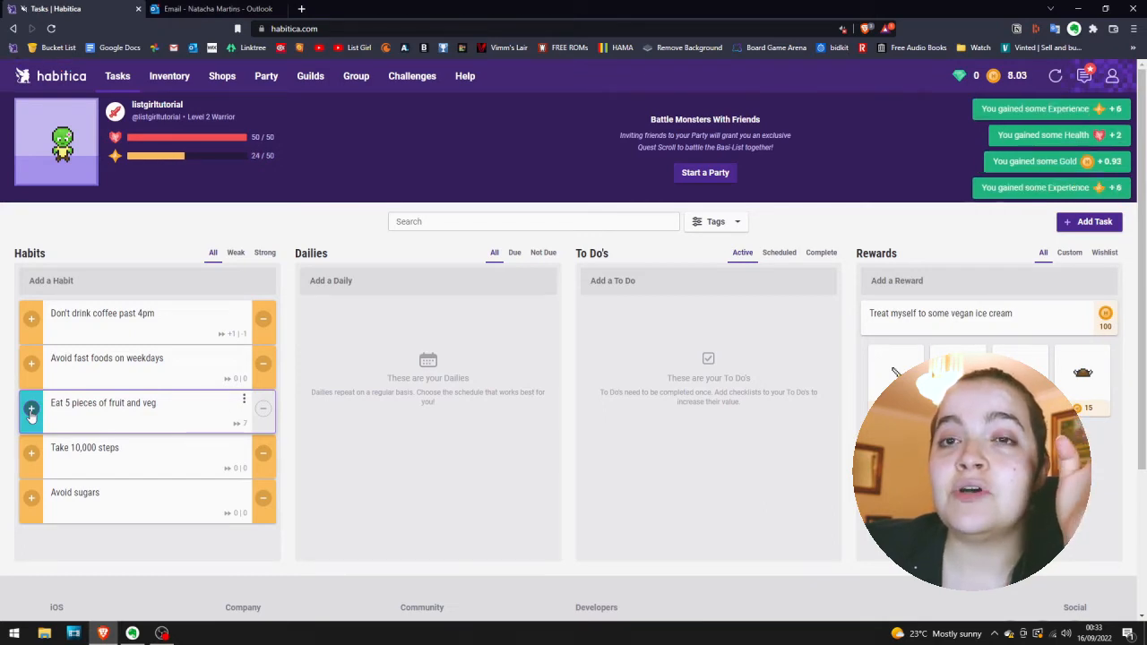
left_click(31, 411)
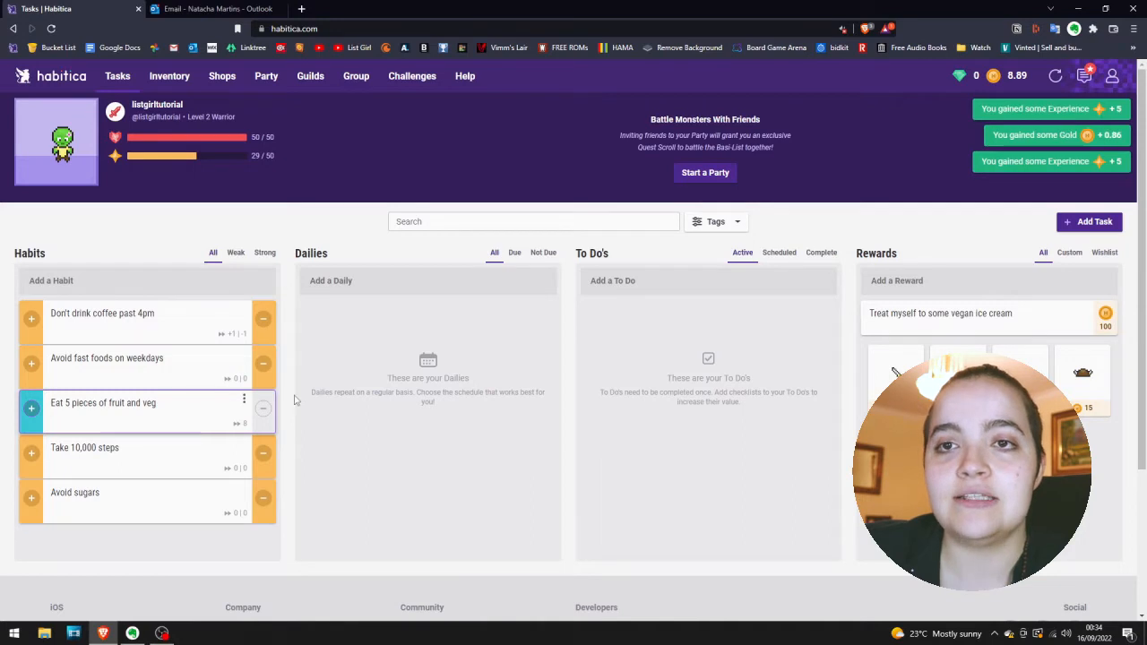
Make the "Don't drink coffee past 4pm" habit negative only by disabling its positive option, and save it.
left_click(174, 319)
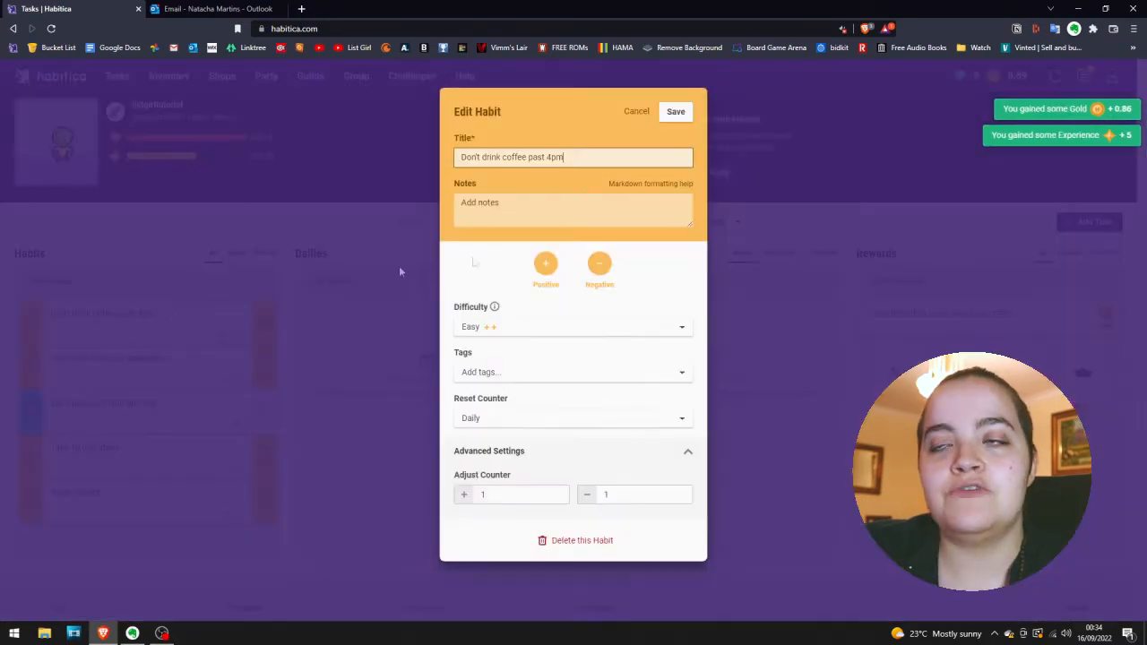
left_click(554, 267)
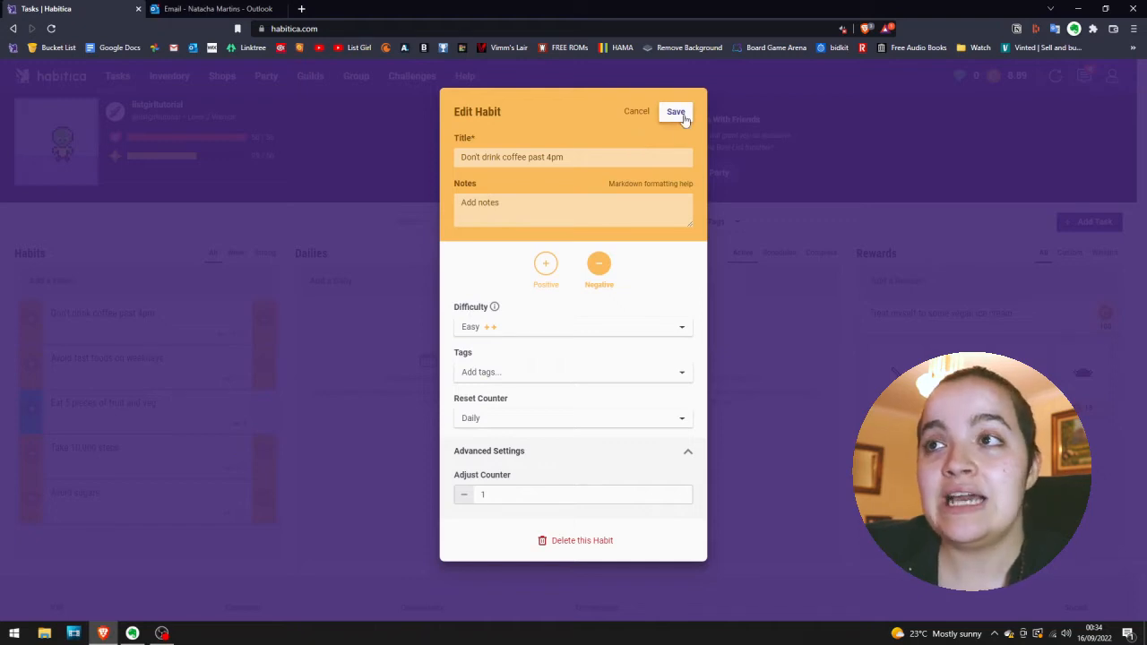
left_click(681, 116)
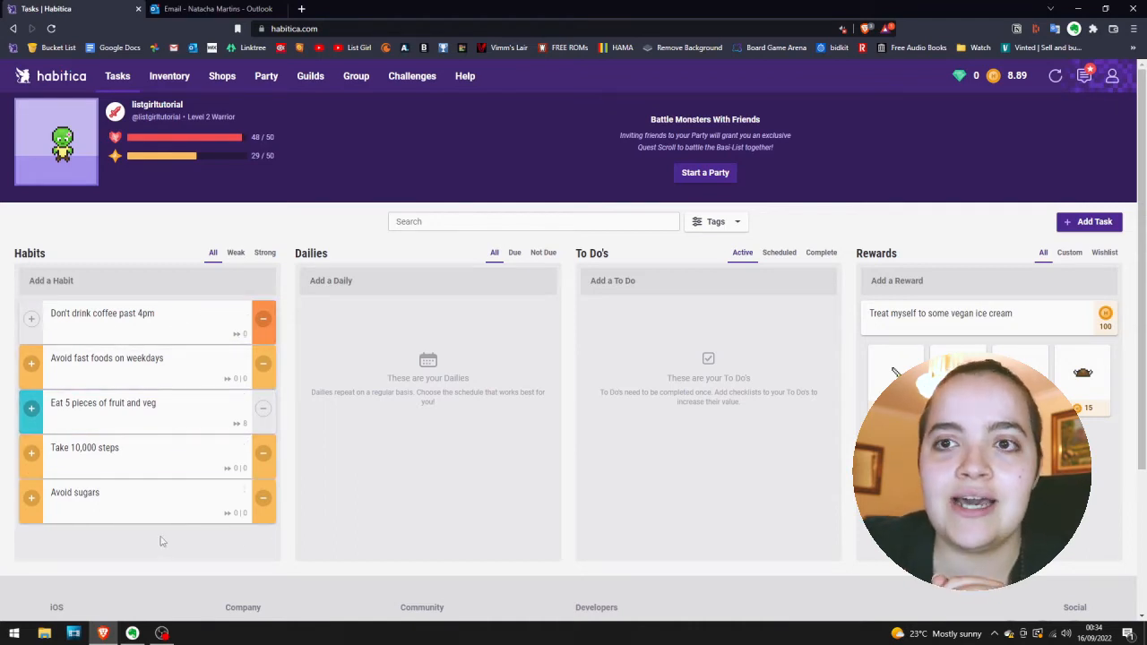
Add two dailies titled "Morning Routine" and "Evening Routine".
left_click(315, 282)
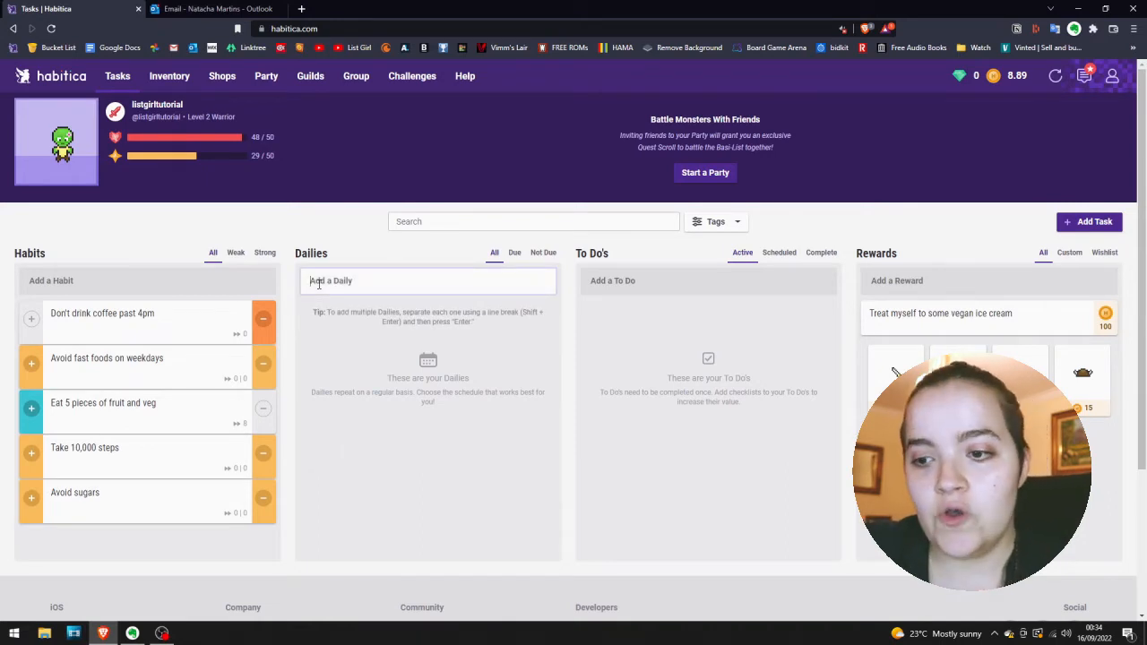
type("Morning Routine")
key("Return")
type("Evening Routie")
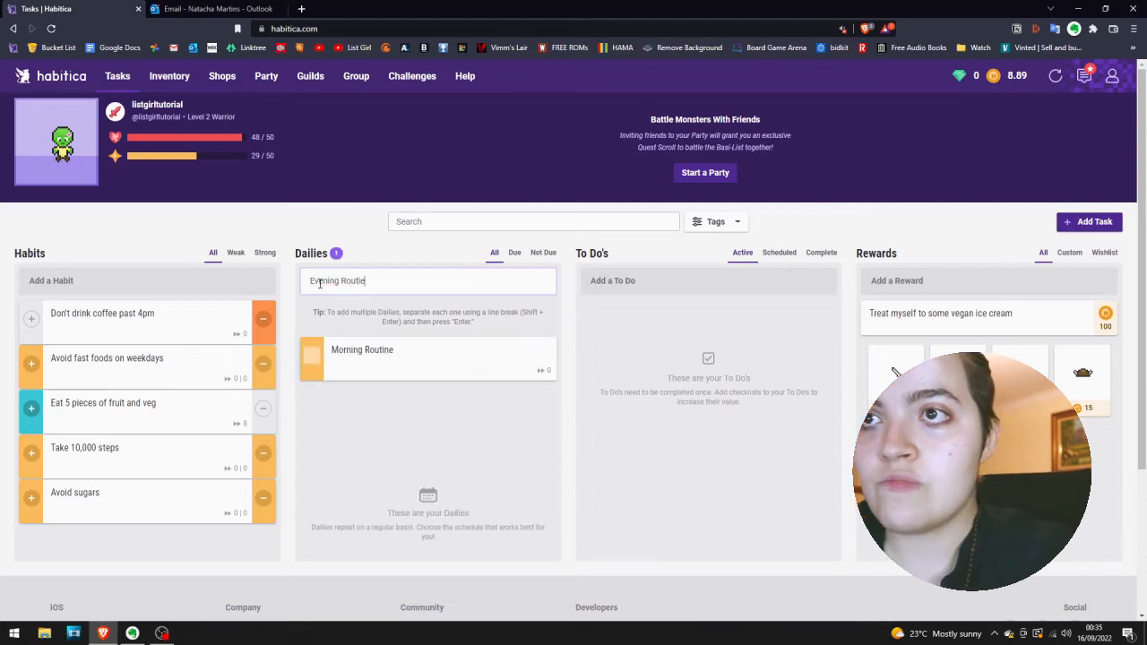
key("BackSpace")
type("ne")
key("Return")
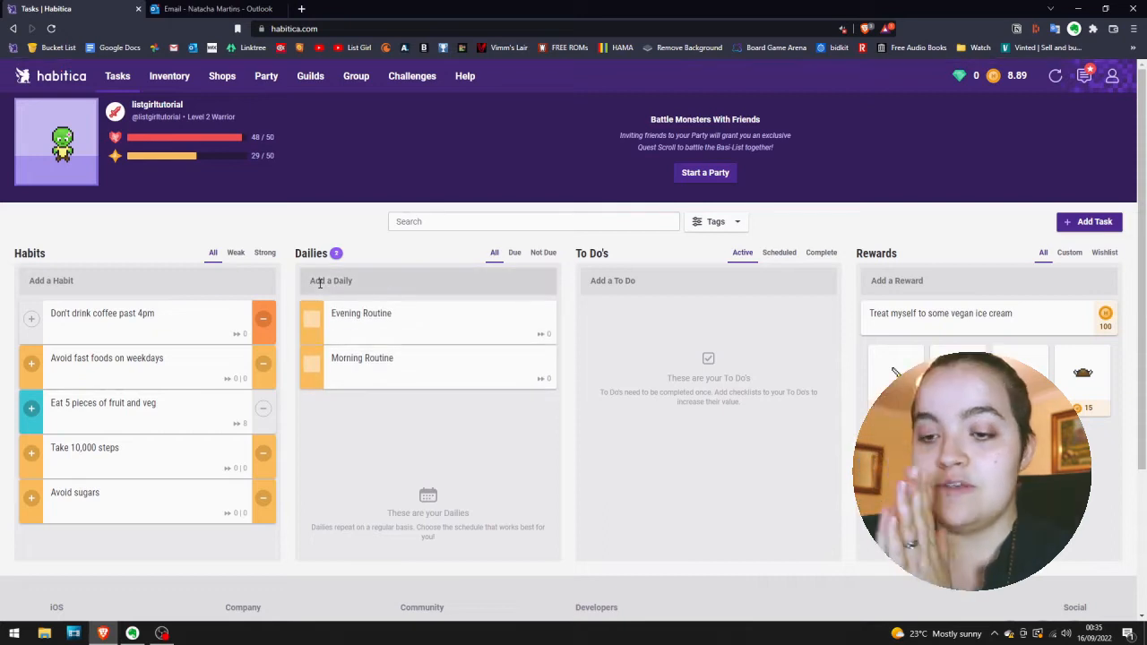
Add two more dailies titled "Work on a project" and "Walk the dog".
left_click(320, 283)
type("Work o")
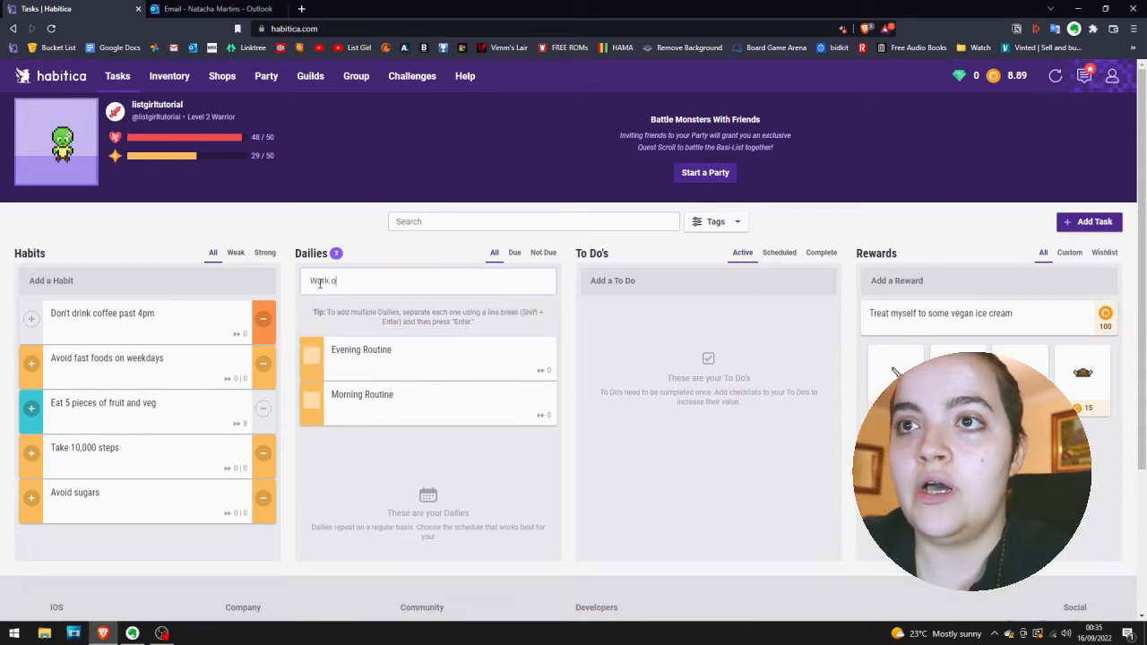
type("n a project")
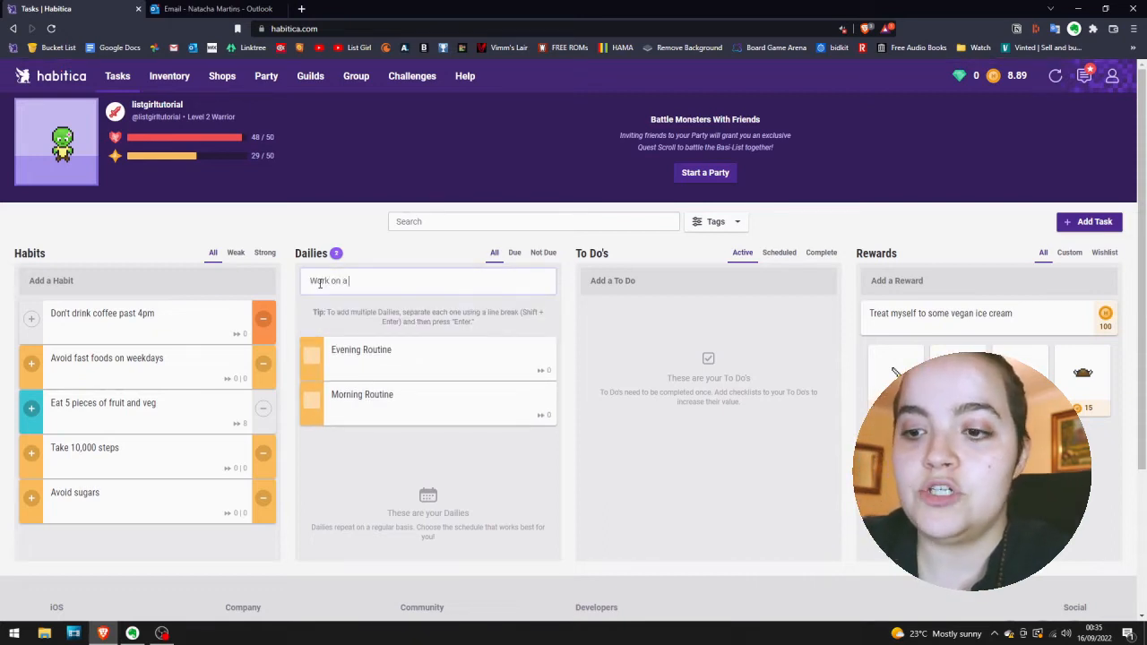
key("Return")
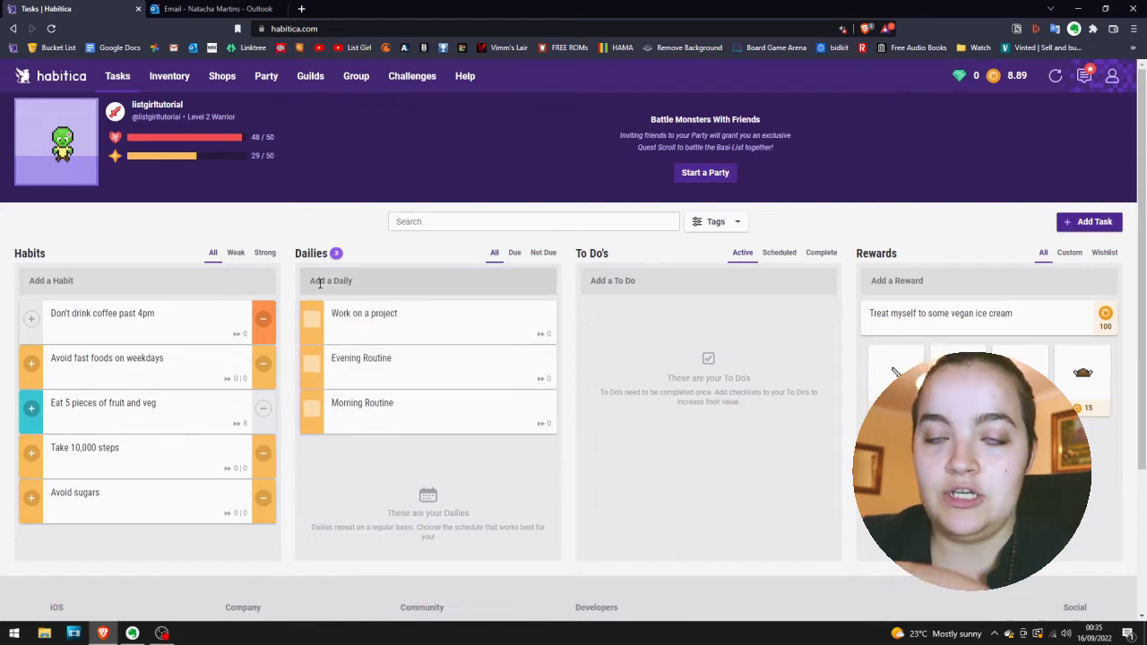
left_click(320, 283)
type("W")
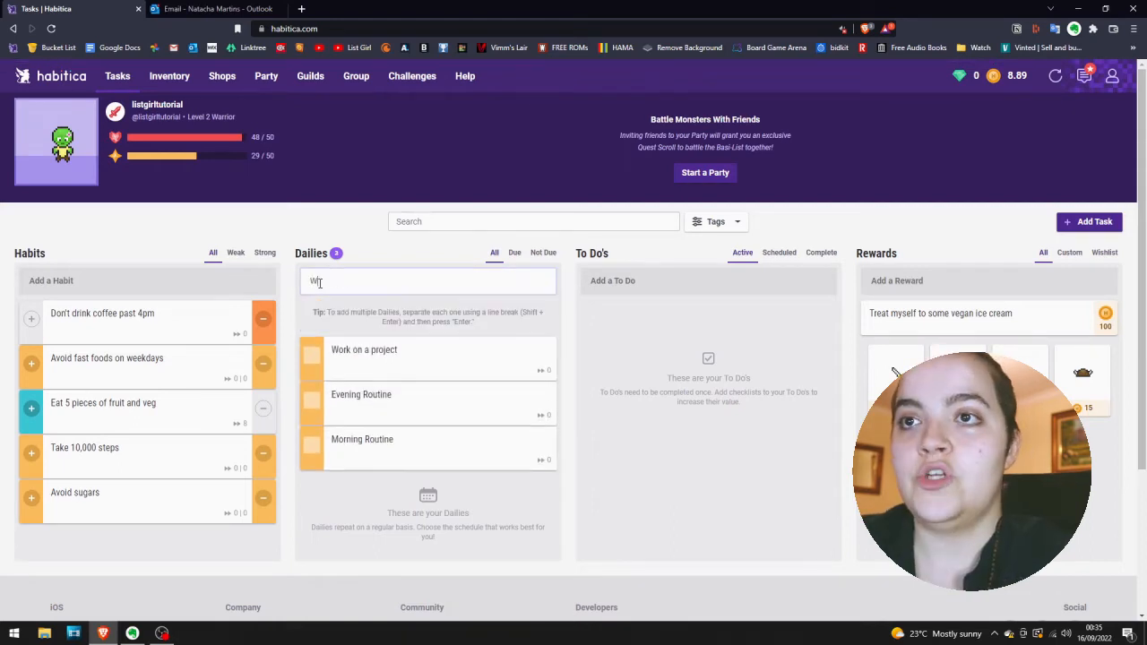
type("alk the dog")
key("Return")
Add the dailies "Wake up at 7:30am" and "Take out the trash".
type("Wake up")
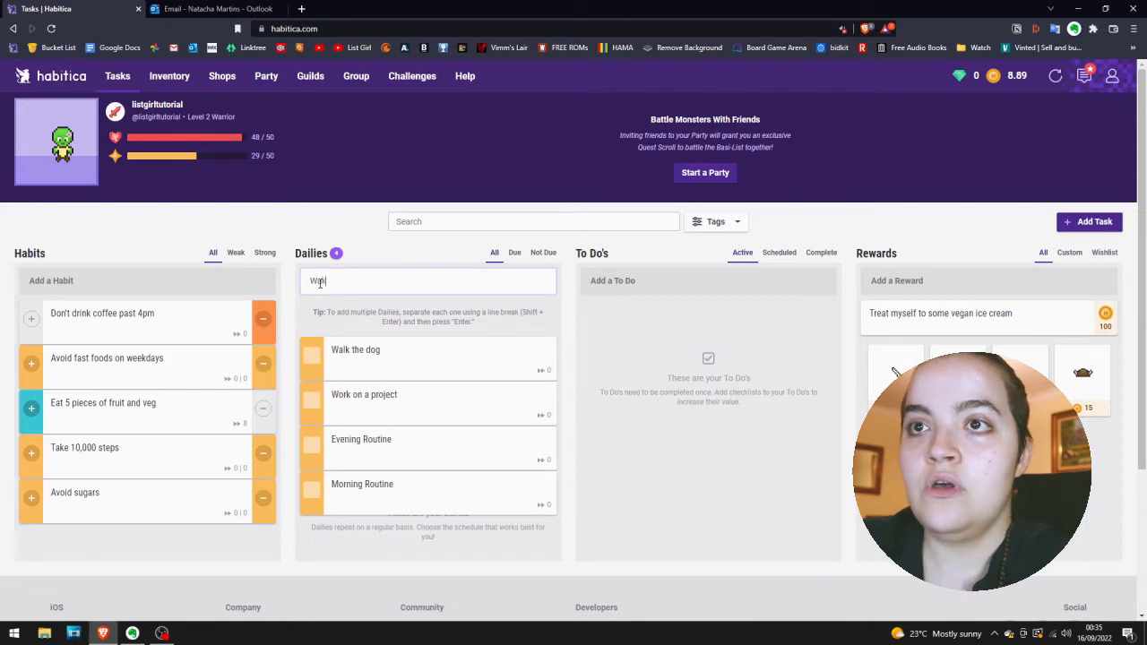
type(" at 7:30am")
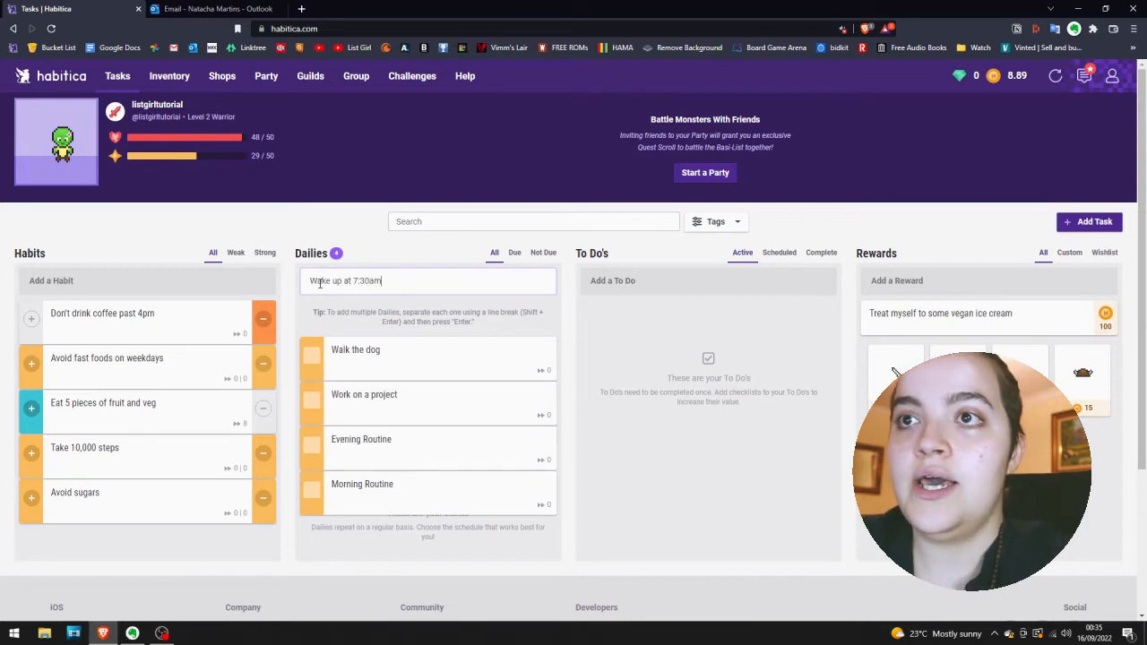
key("Return")
type("Take ou tthe")
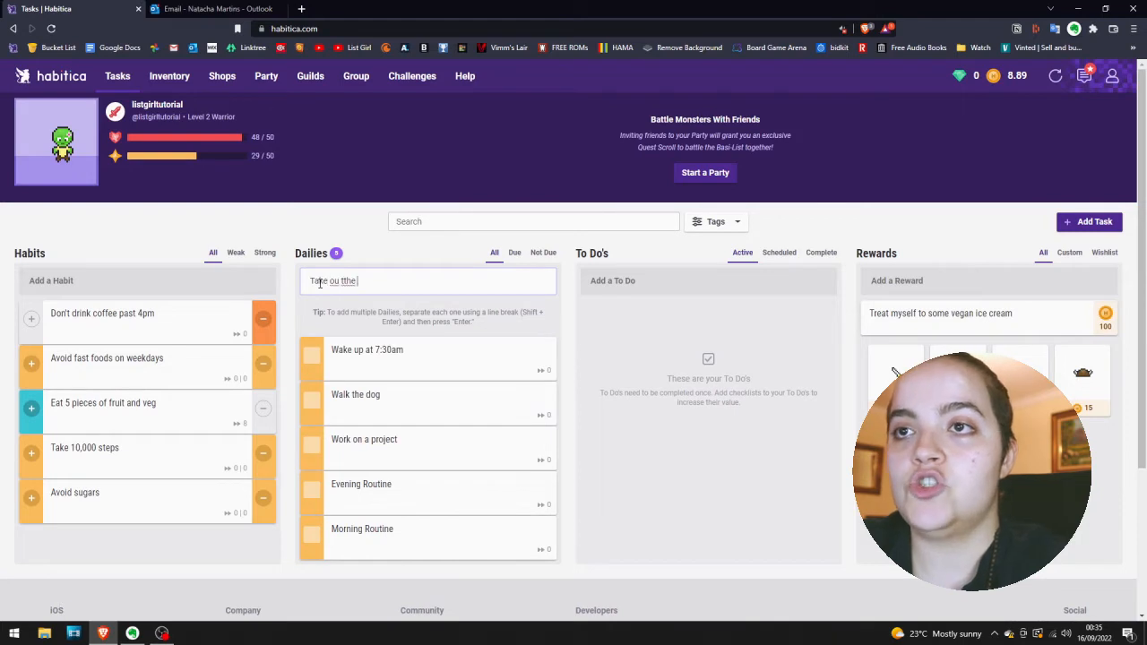
key("BackSpace")
key("BackSpace")
key("BackSpace")
key("BackSpace")
key("BackSpace")
type("t the")
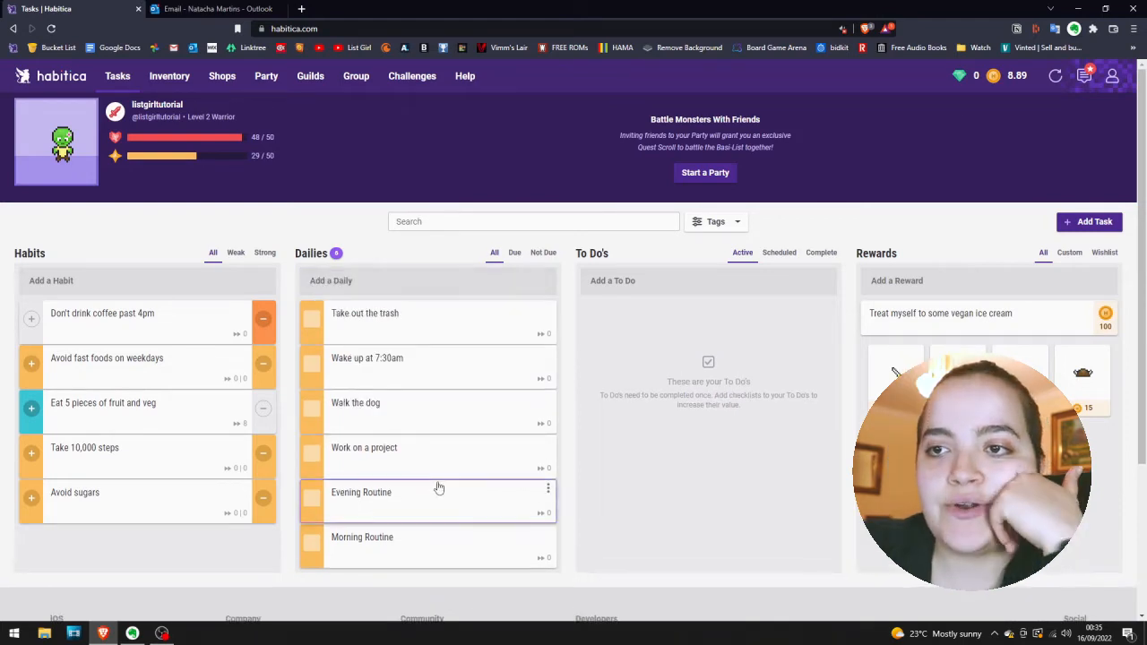
Reorder the dailies as Wake up at 7:30am, Morning Routine, Walk the dog, Work on a project, Take out the trash, Evening Routine.
left_click_drag(408, 543, 379, 327)
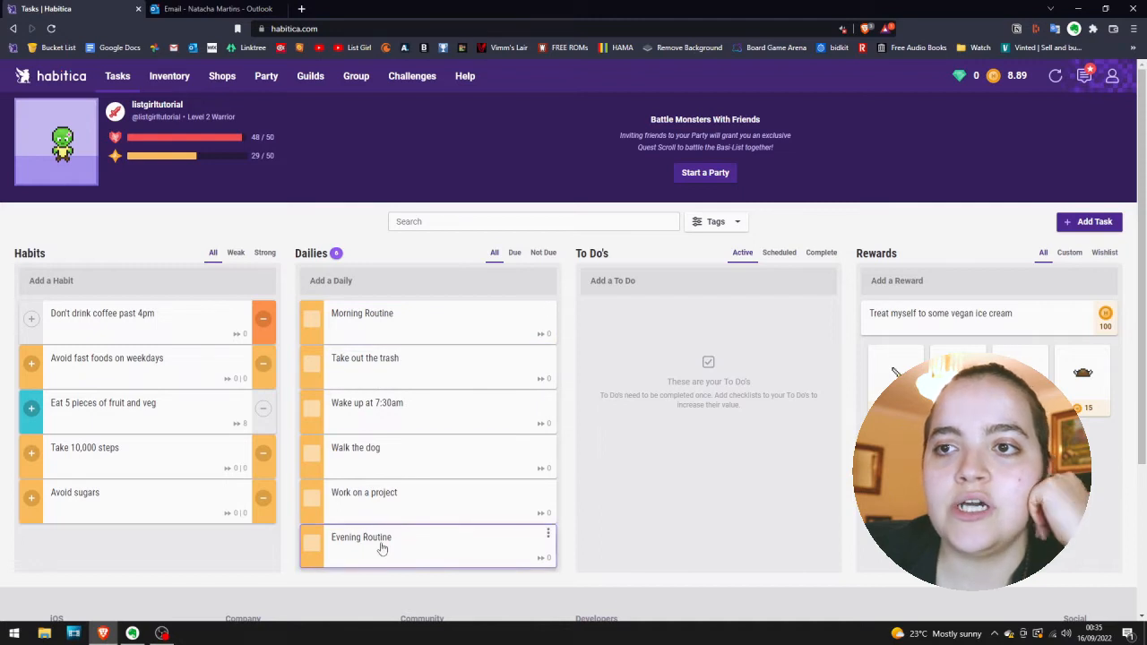
left_click_drag(392, 424, 400, 337)
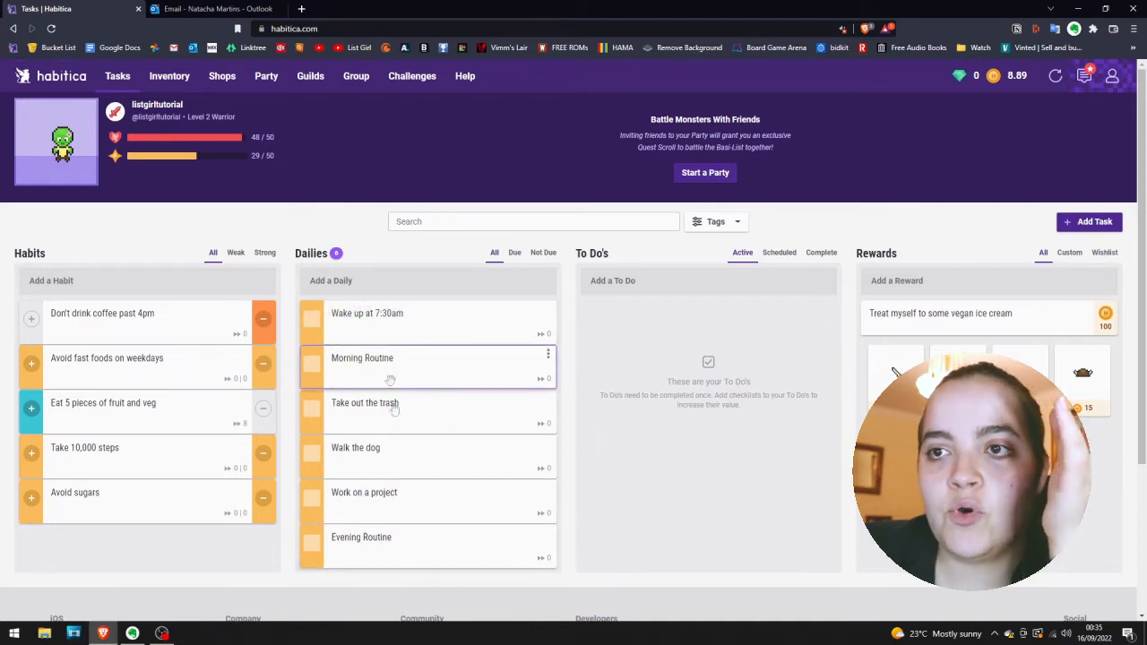
left_click_drag(391, 448, 391, 408)
left_click_drag(400, 512, 394, 447)
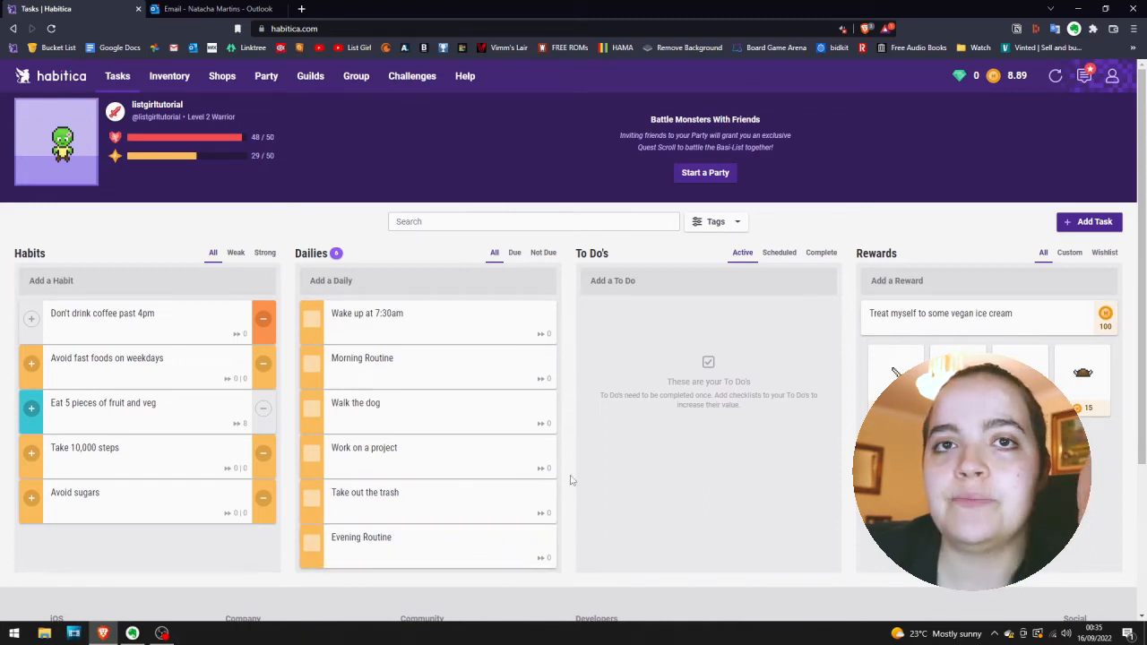
Add the checklist items "Wash my face" and "Healthy breakfast" to the Morning Routine daily.
left_click(394, 363)
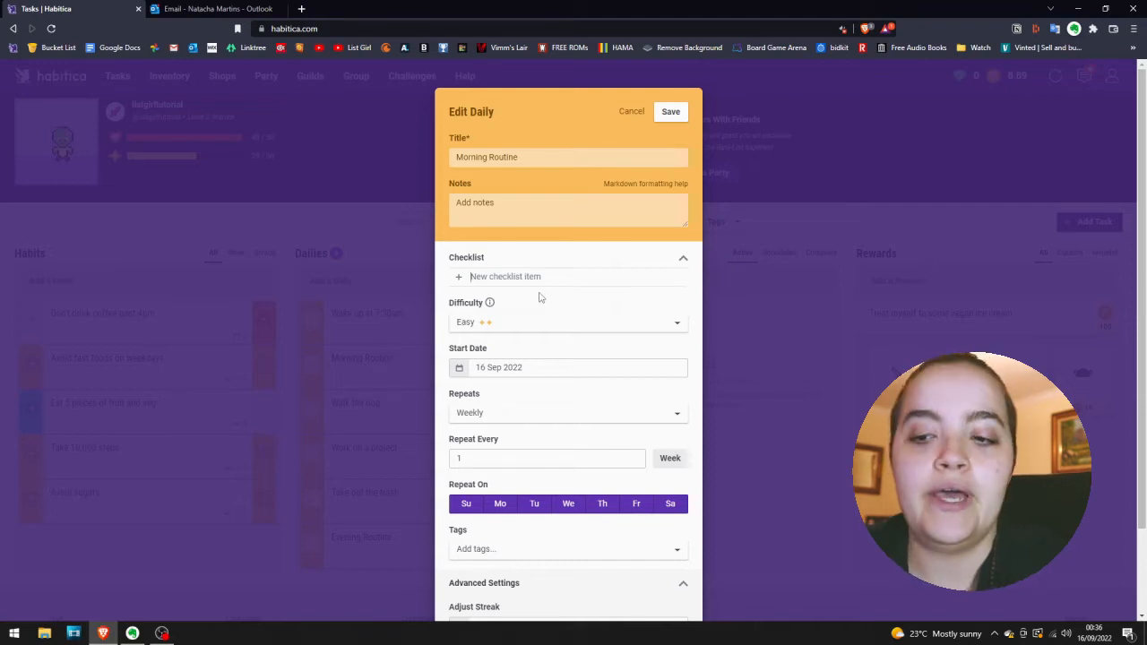
type("Wash my face")
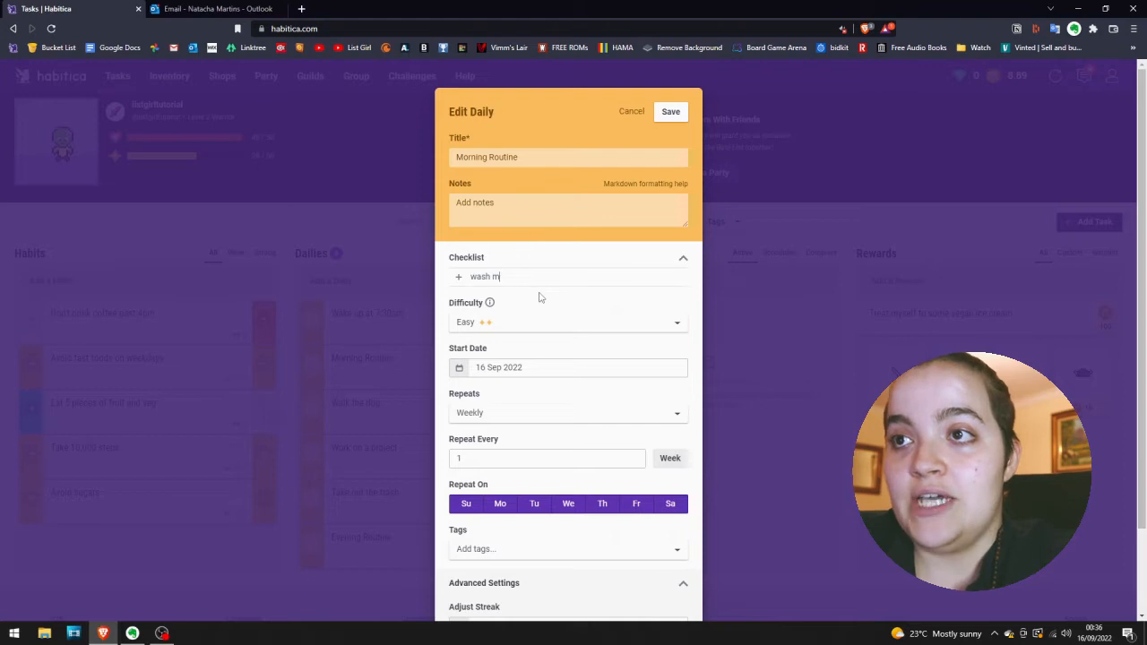
key("Return")
type("Heal")
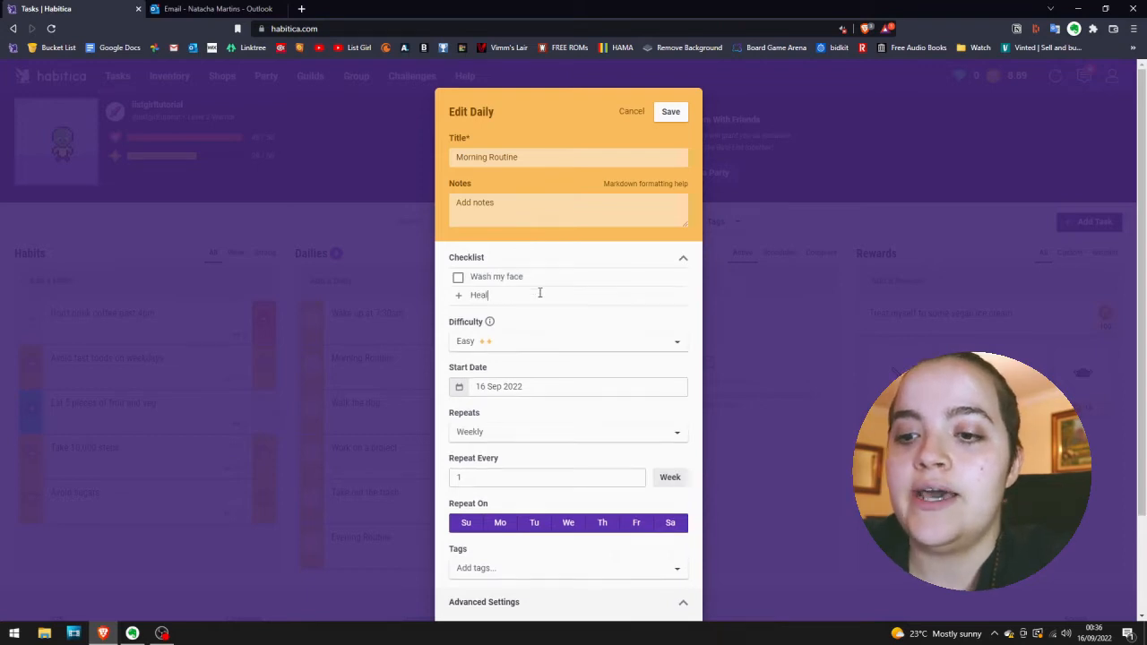
type("thy breakfast")
key("Return")
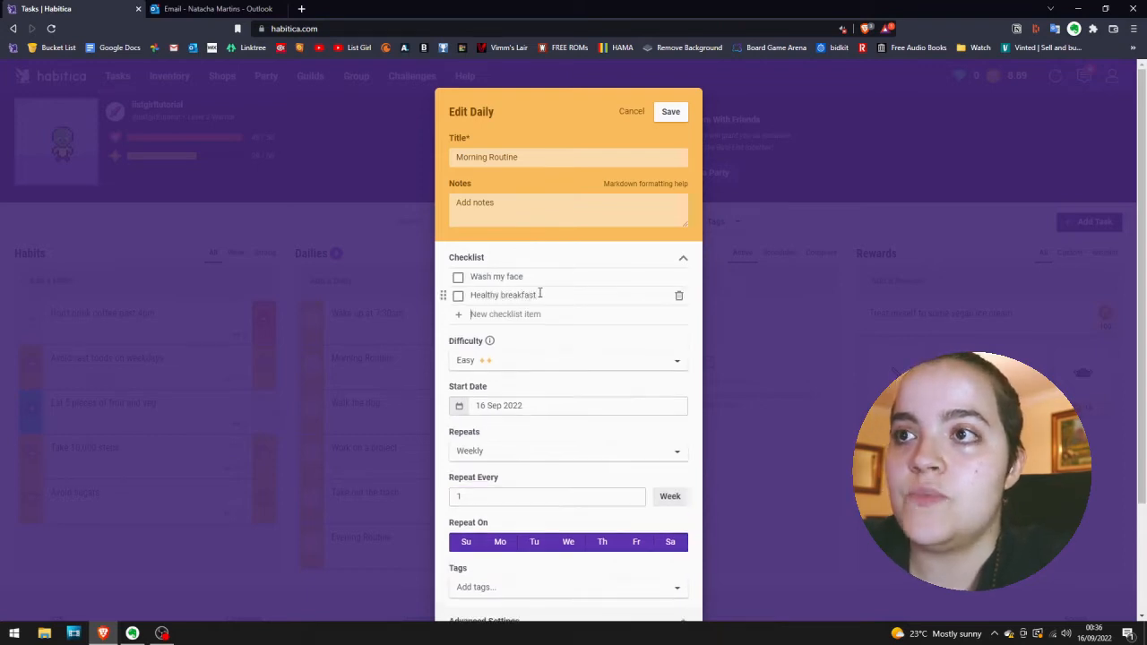
Extend the Morning Routine checklist with "Read 5 pages", "Exercise 30 minutes" and "Brush my teeth".
type("Read 5 pages")
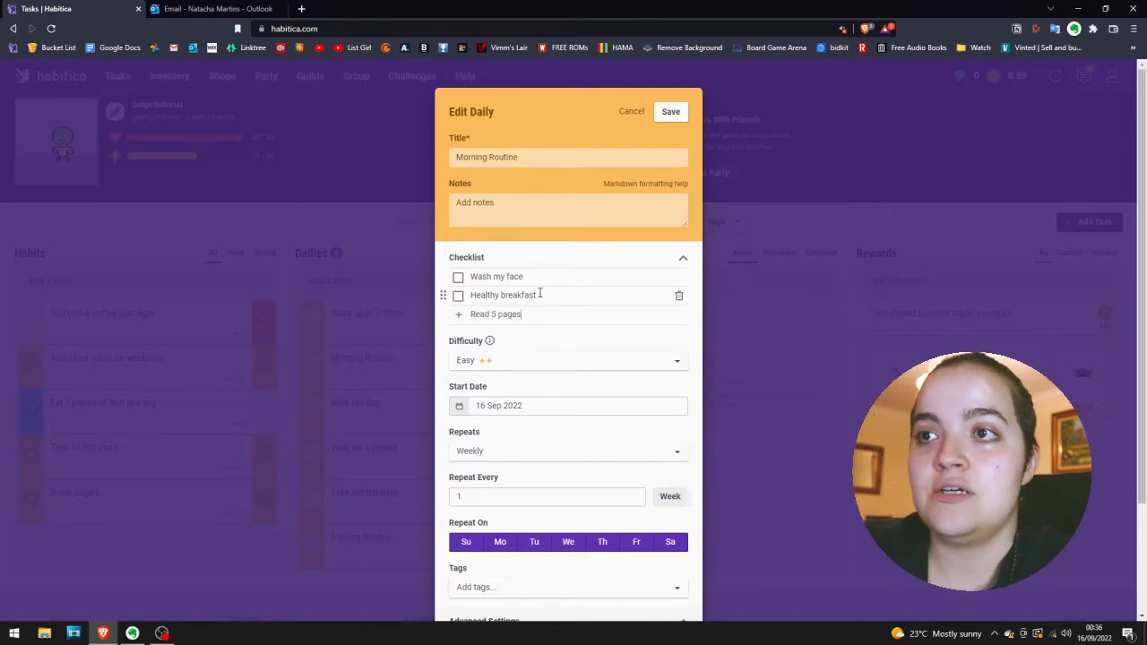
key("Return")
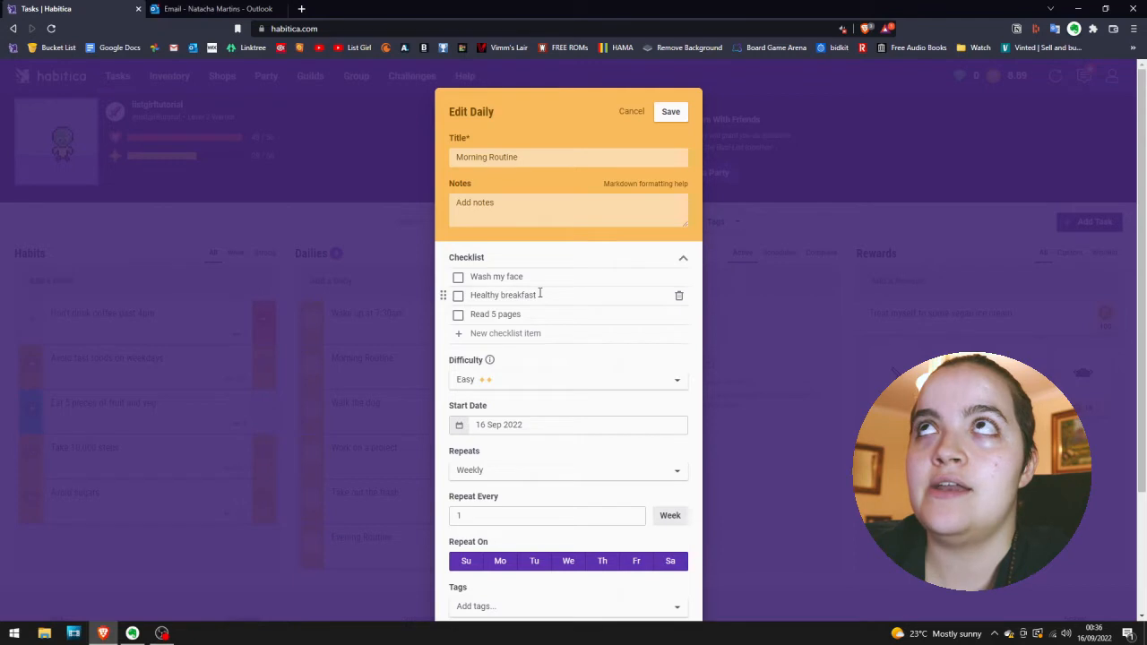
type("Exercise 30 minutes")
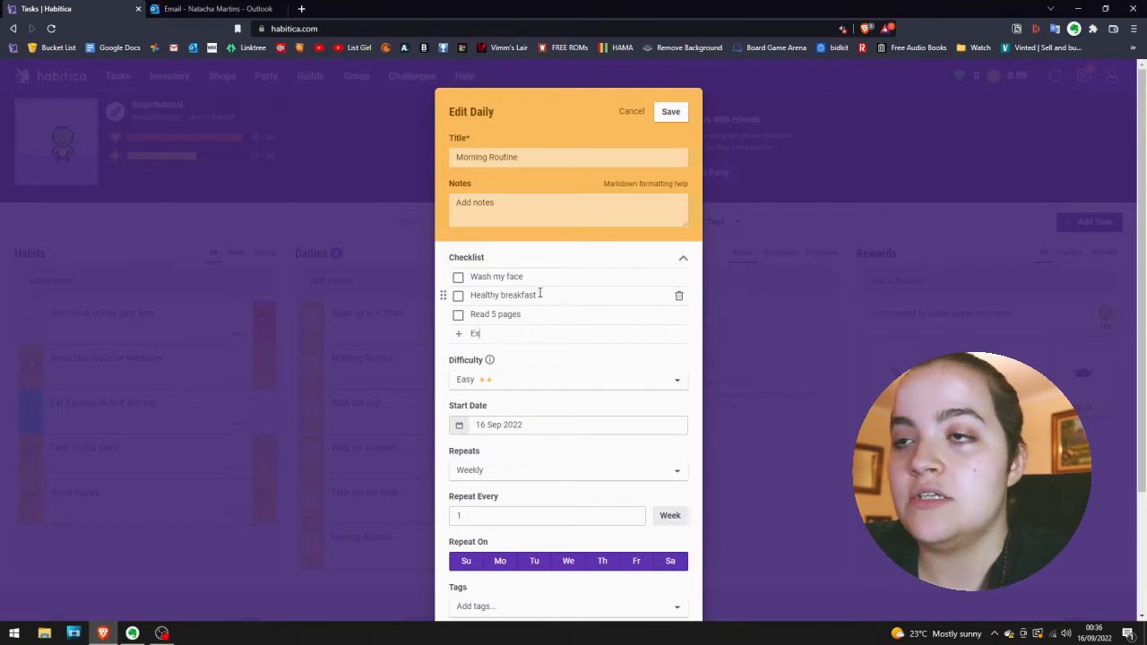
key("Return")
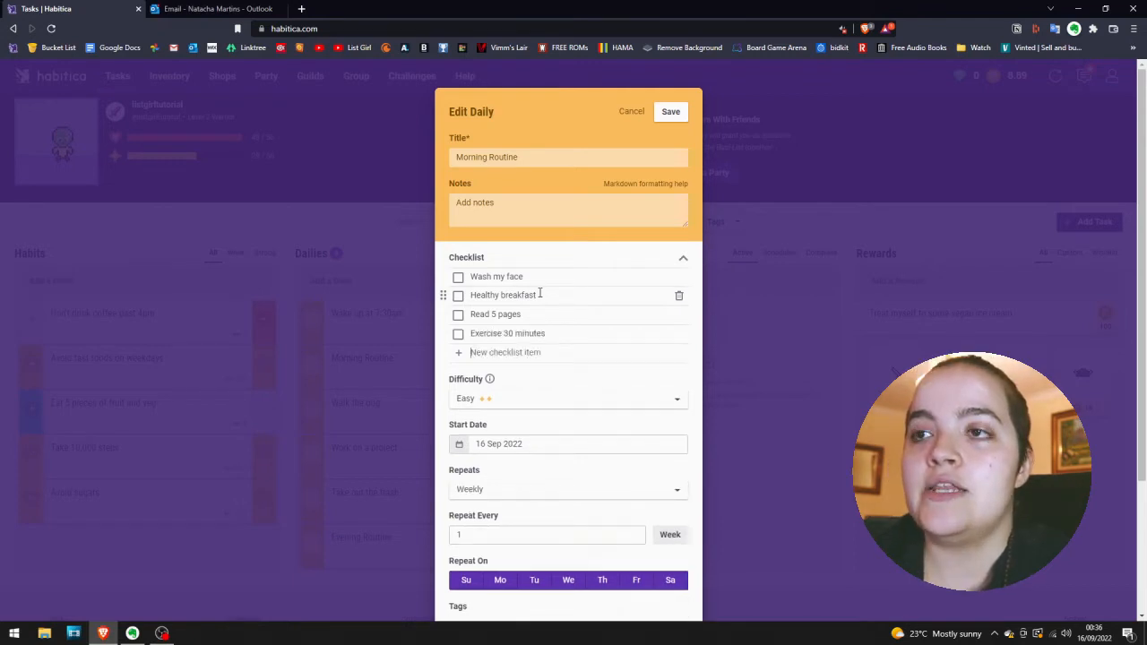
type("Brush ")
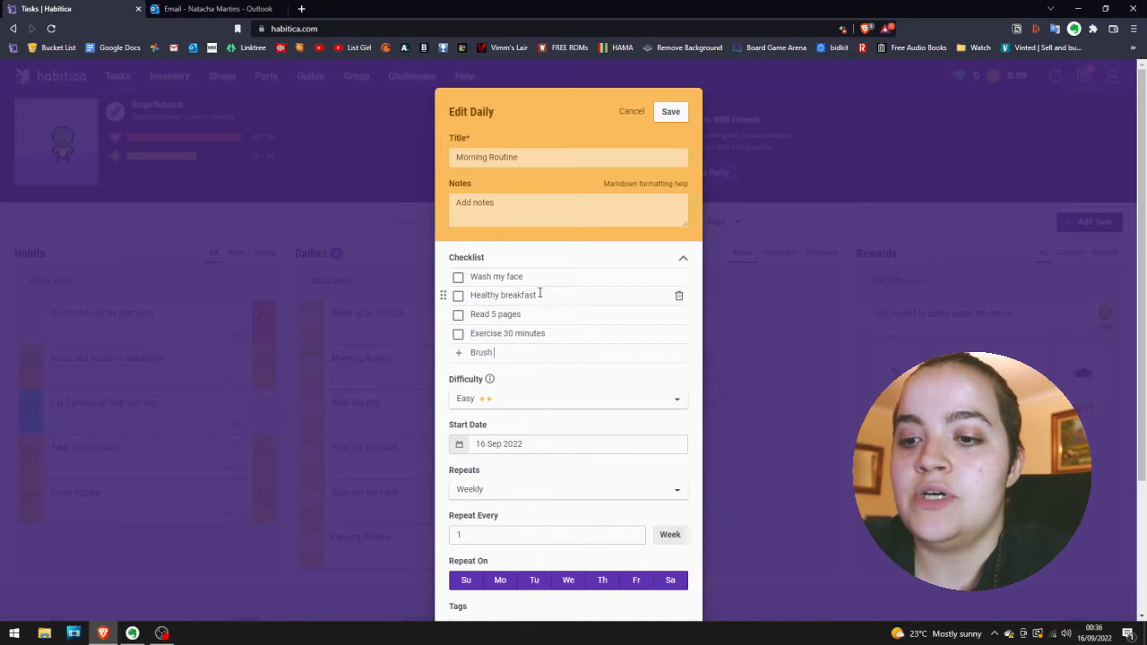
type("my teeth")
key("Return")
Review the Morning Routine daily's difficulty, repeat and tag options without changing them, and save the daily.
scroll(525, 371, "down", 1)
left_click(526, 370)
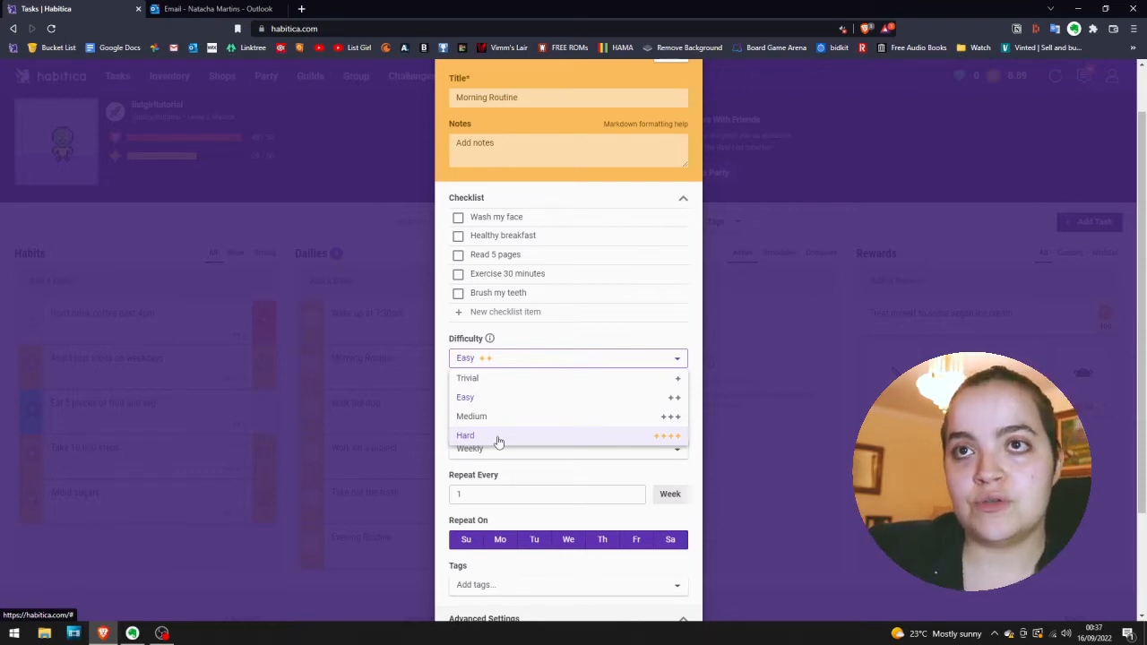
left_click(508, 344)
scroll(515, 421, "down", 1)
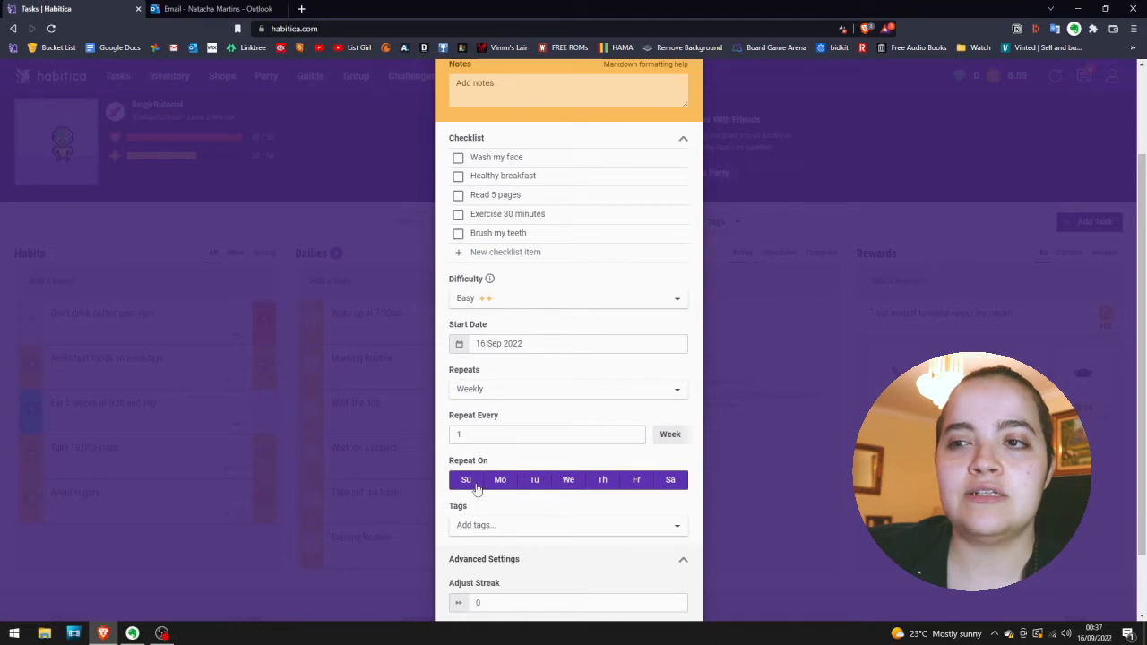
scroll(557, 495, "down", 1)
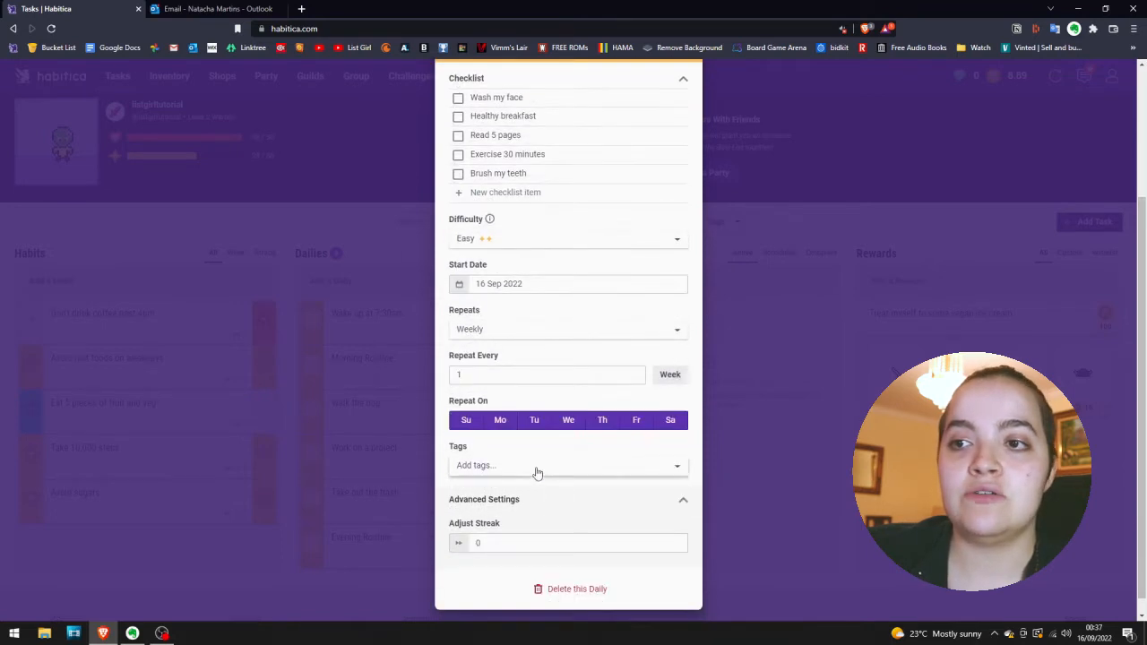
left_click(539, 471)
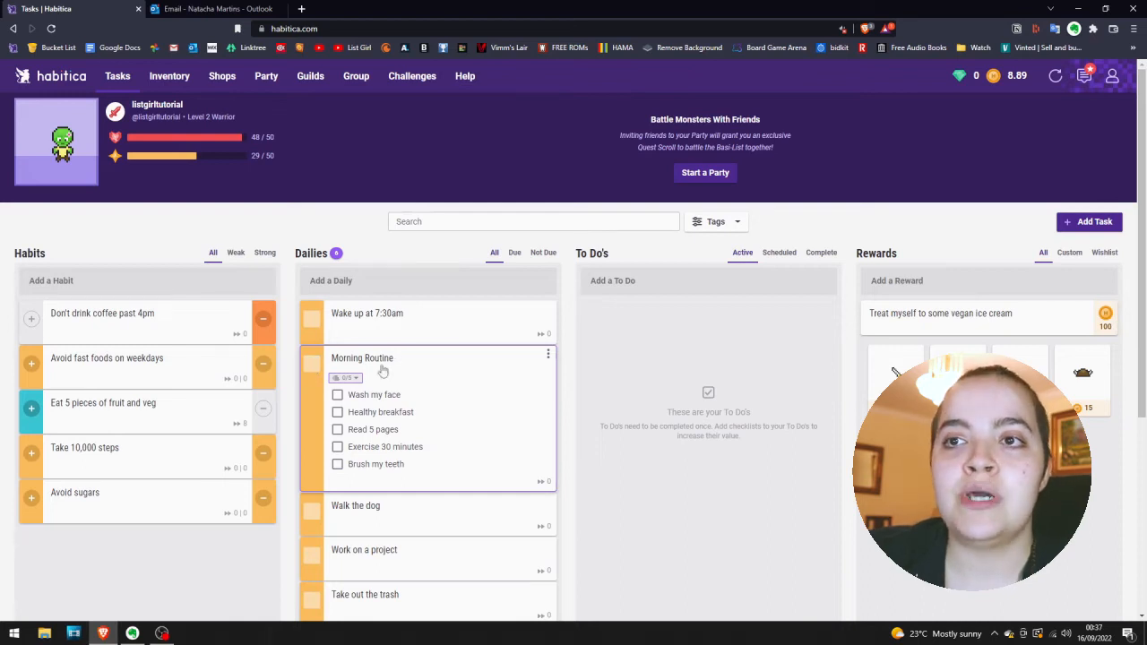
Check off all five checklist items of the Morning Routine daily.
left_click(337, 395)
left_click(337, 413)
left_click(337, 430)
left_click(337, 447)
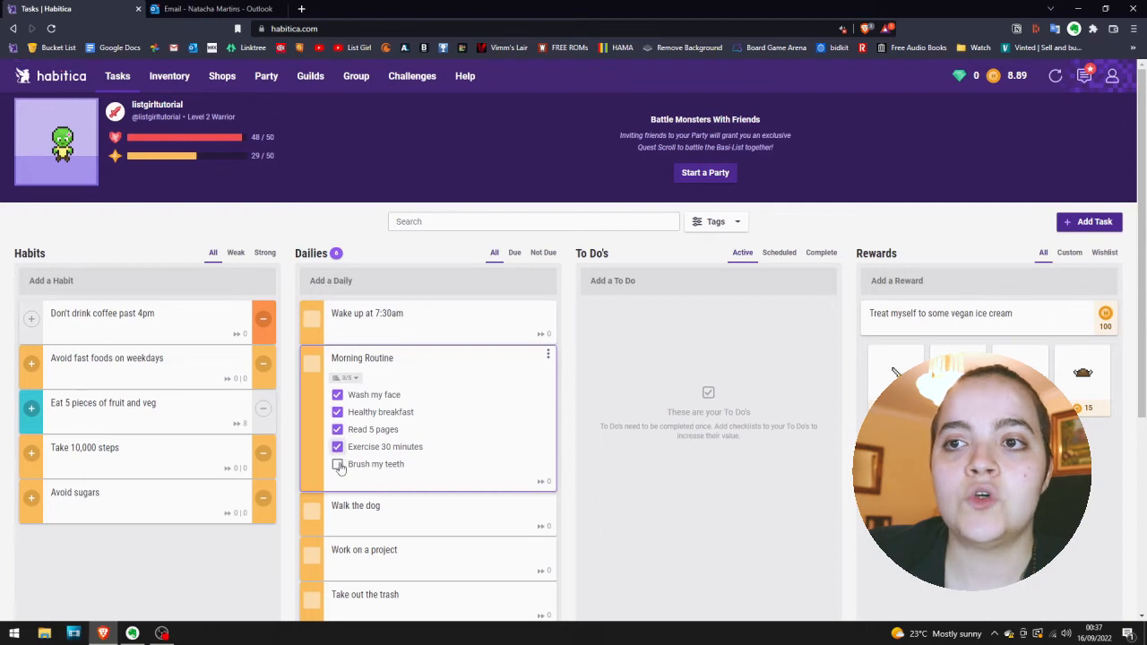
left_click(338, 465)
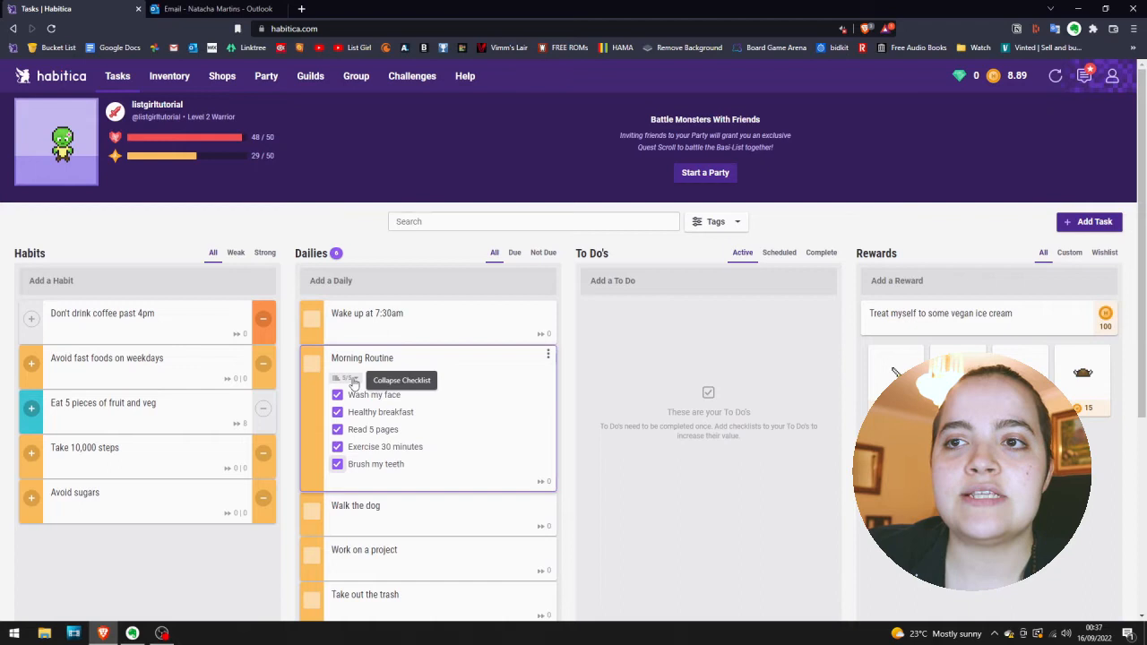
Uncheck and recheck the "Read 5 pages" item, and mark the Morning Routine daily as complete.
left_click(338, 433)
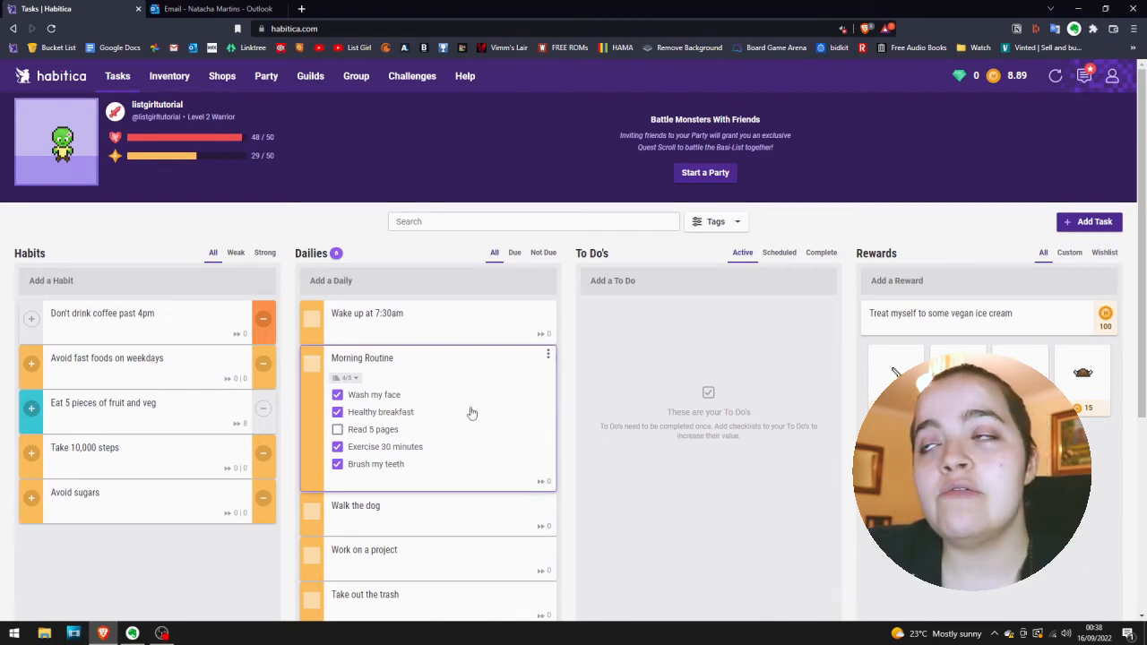
left_click(338, 430)
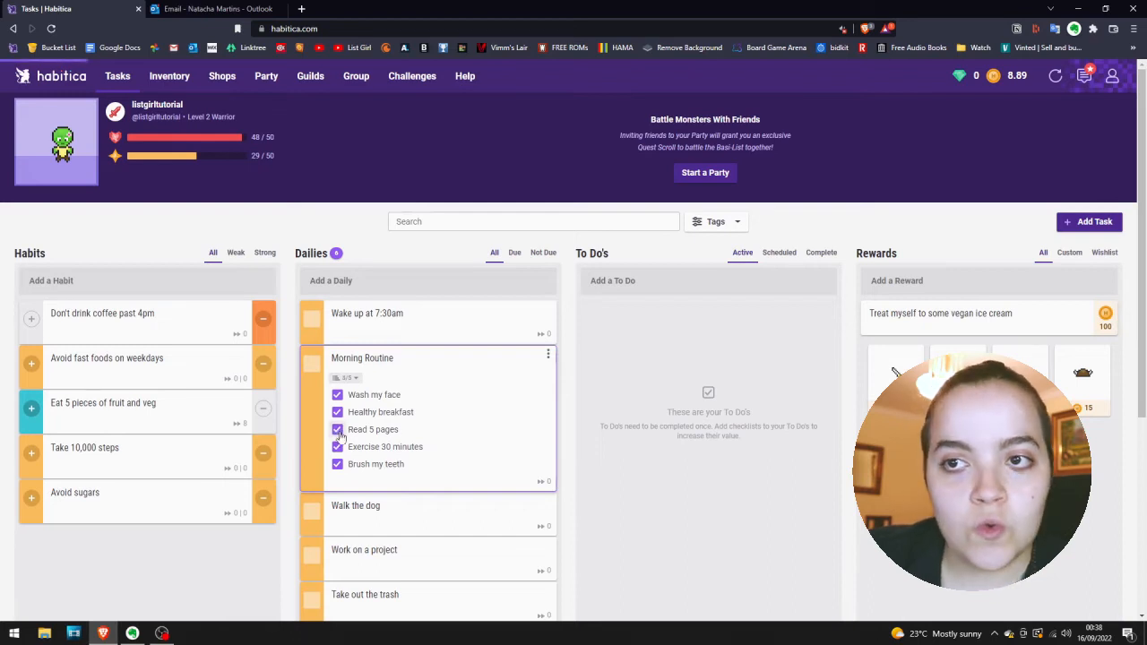
left_click(307, 374)
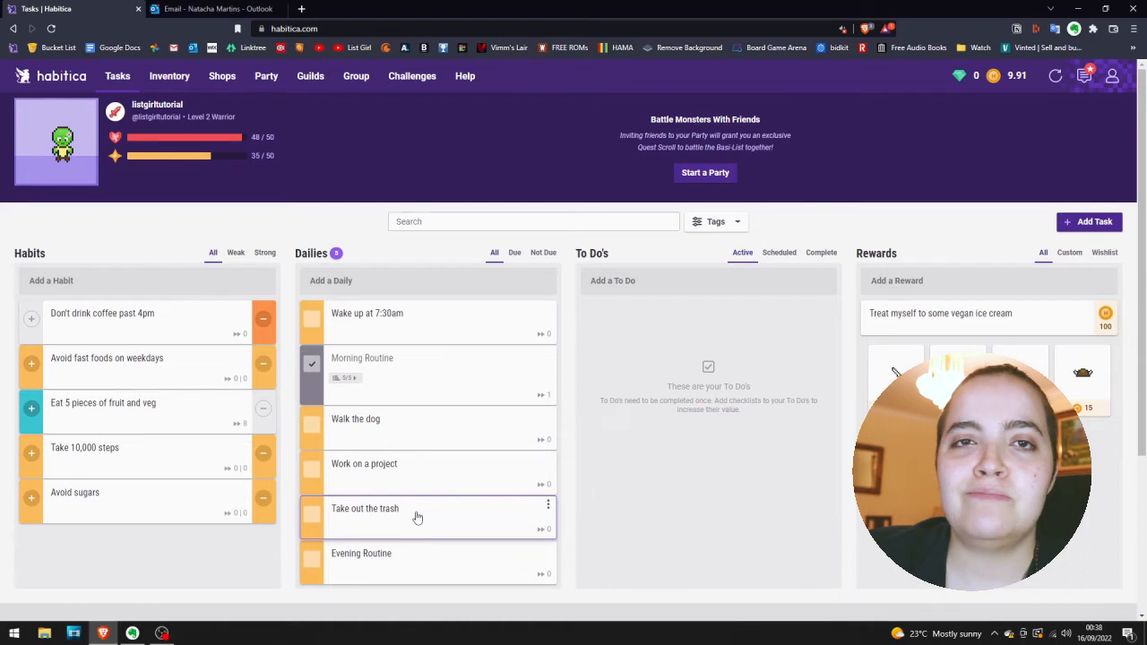
Exclude Monday, Wednesday and Friday from the "Take out the trash" daily's weekly repeat, save it, and show only the due dailies.
left_click(416, 517)
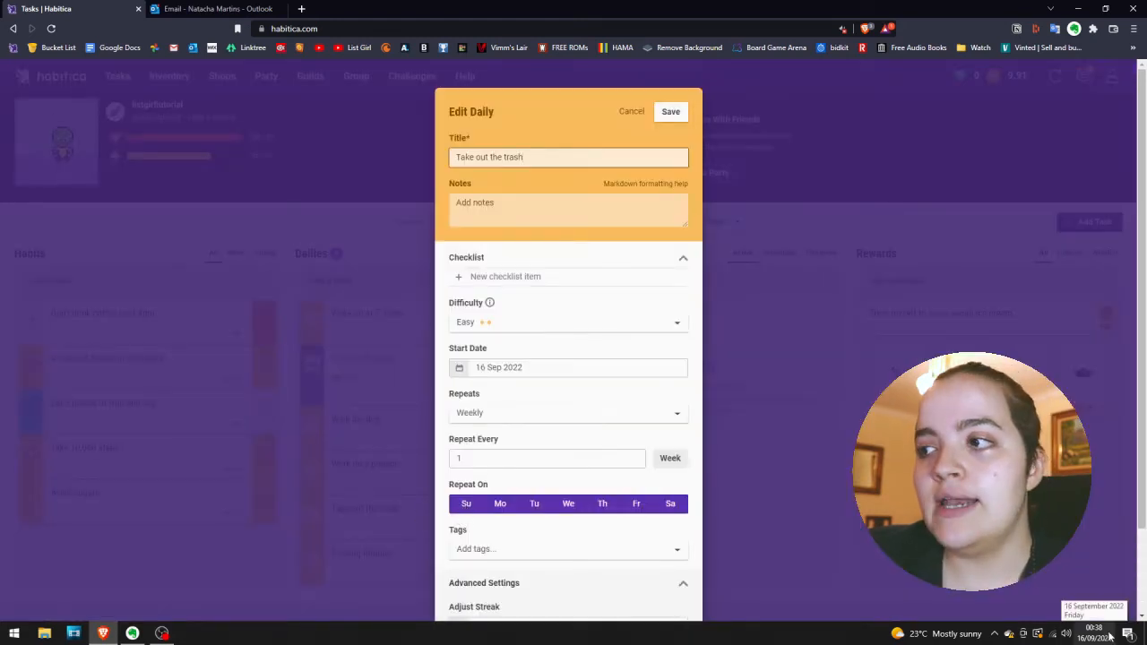
left_click(499, 510)
left_click(568, 504)
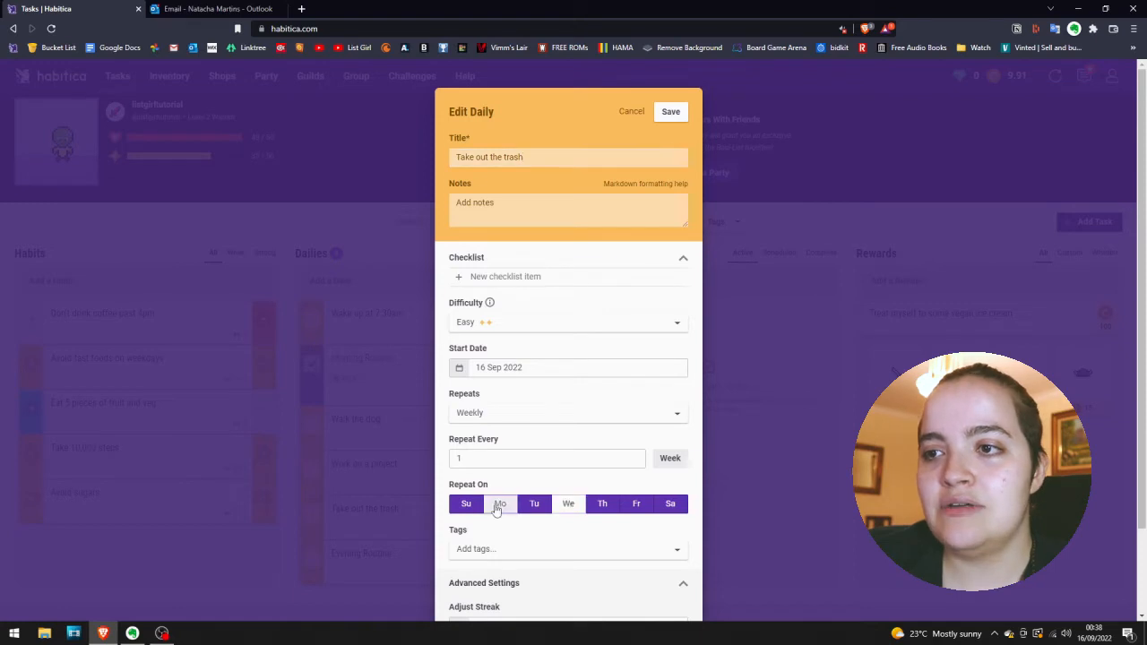
left_click(647, 507)
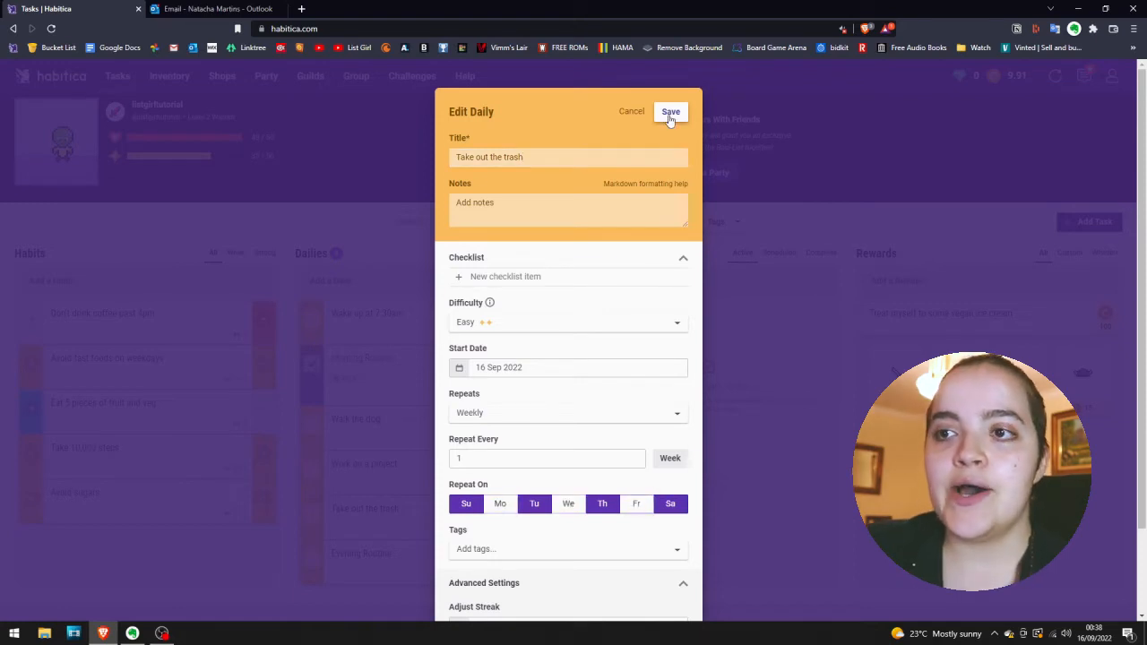
left_click(671, 113)
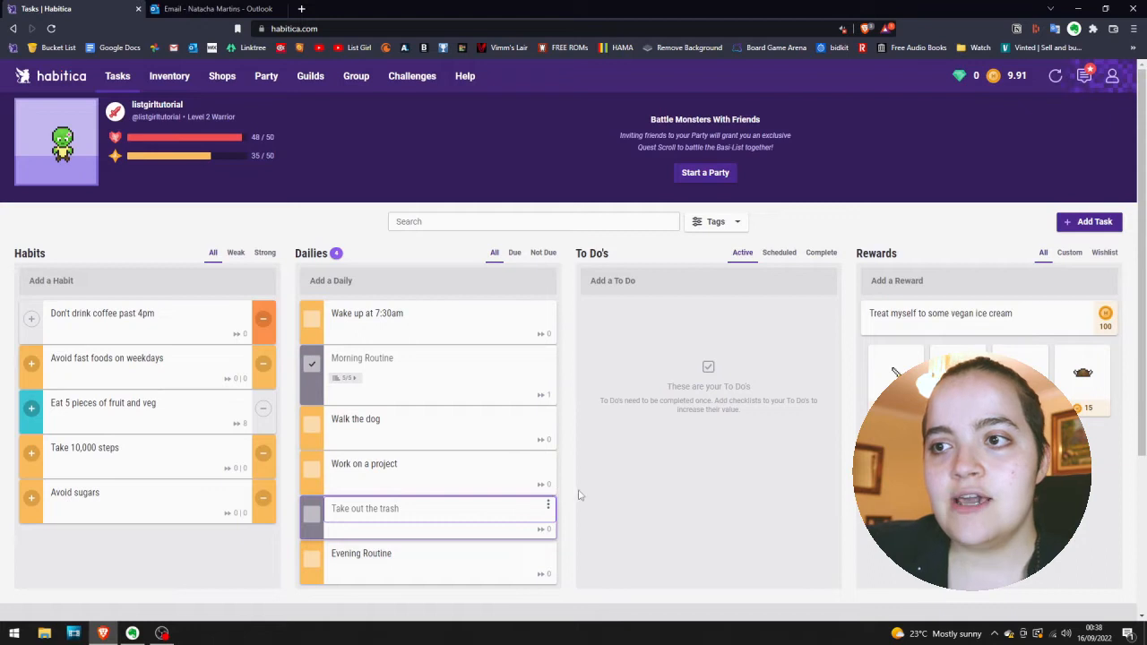
left_click(514, 253)
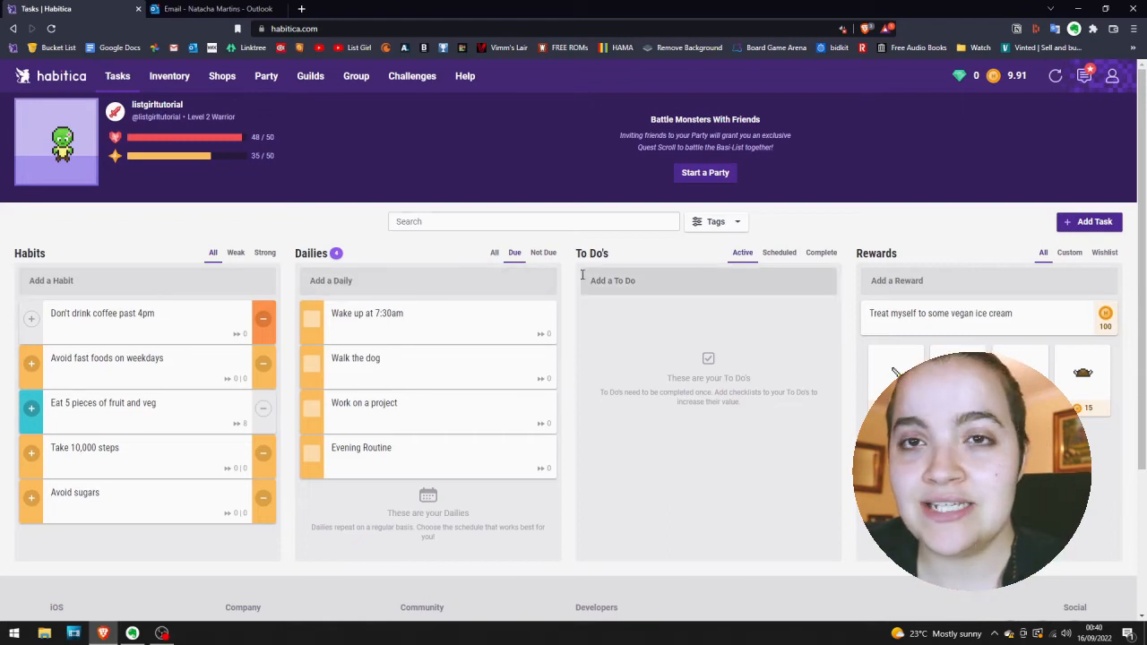
Add the to-dos "Buy dog treats" and "Complete photography project".
left_click(625, 281)
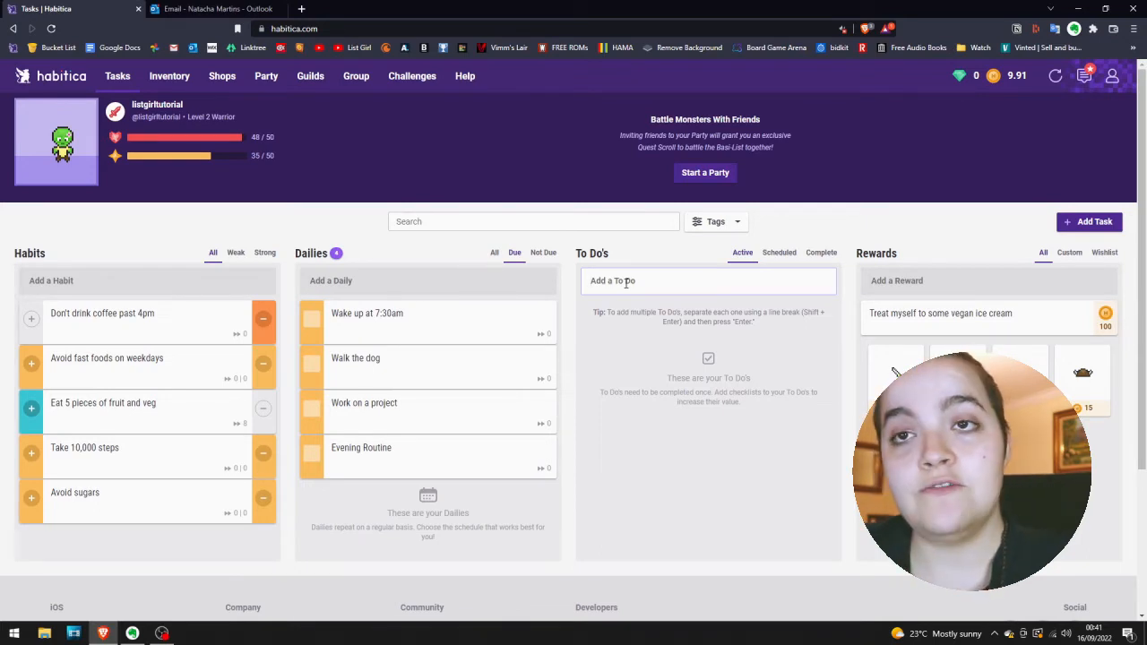
type("Buy ")
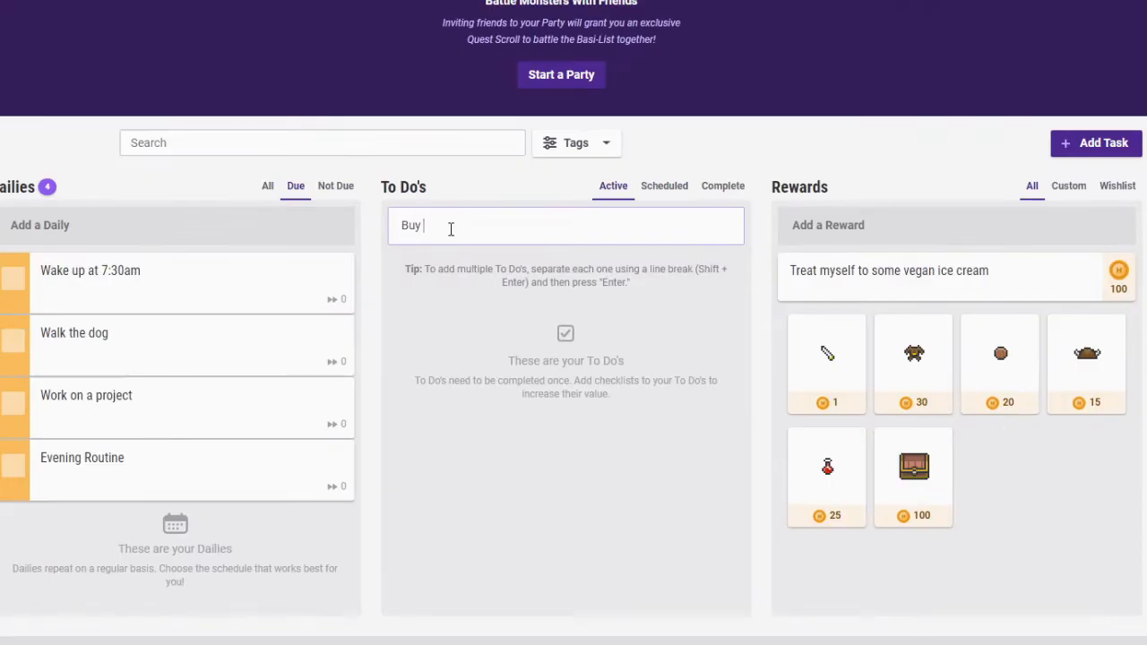
type("dog treats")
key("Return")
left_click(640, 218)
type("Complete photography project")
key("Return")
Add the to-dos "Finish homework", "Help sibling with homerwork" and "Spend time with family".
type("Finish homework")
key("Return")
type("Helpsibling")
key("BackSpace")
key("BackSpace")
key("BackSpace")
key("BackSpace")
key("BackSpace")
key("BackSpace")
key("BackSpace")
key("BackSpace")
type("sibling with homework")
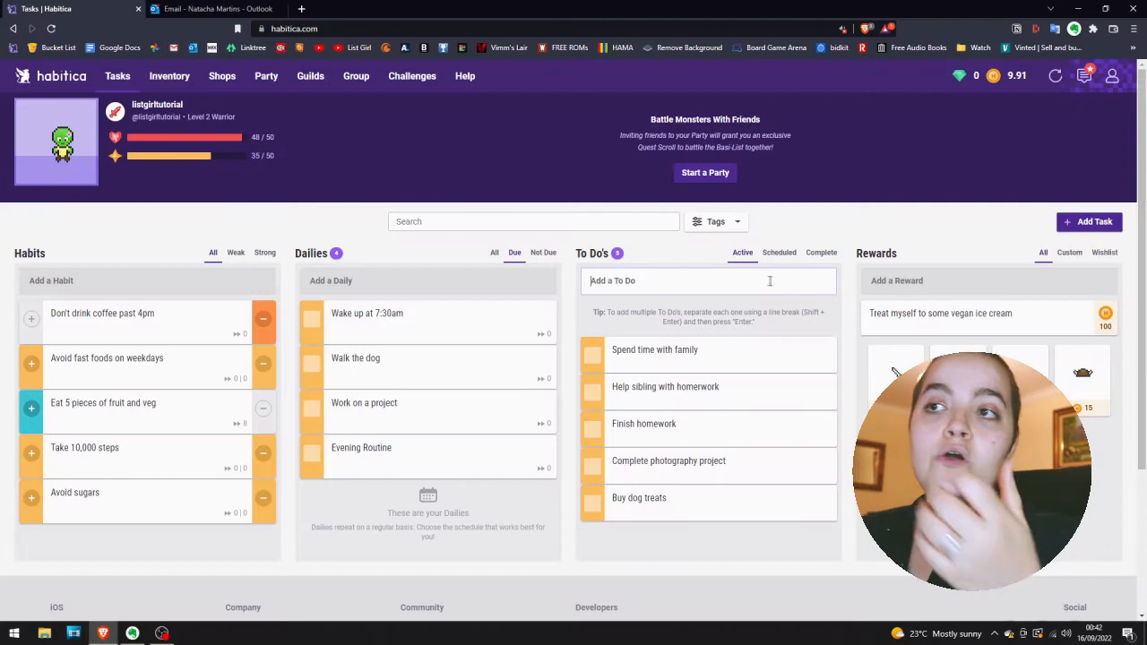
left_click(843, 317)
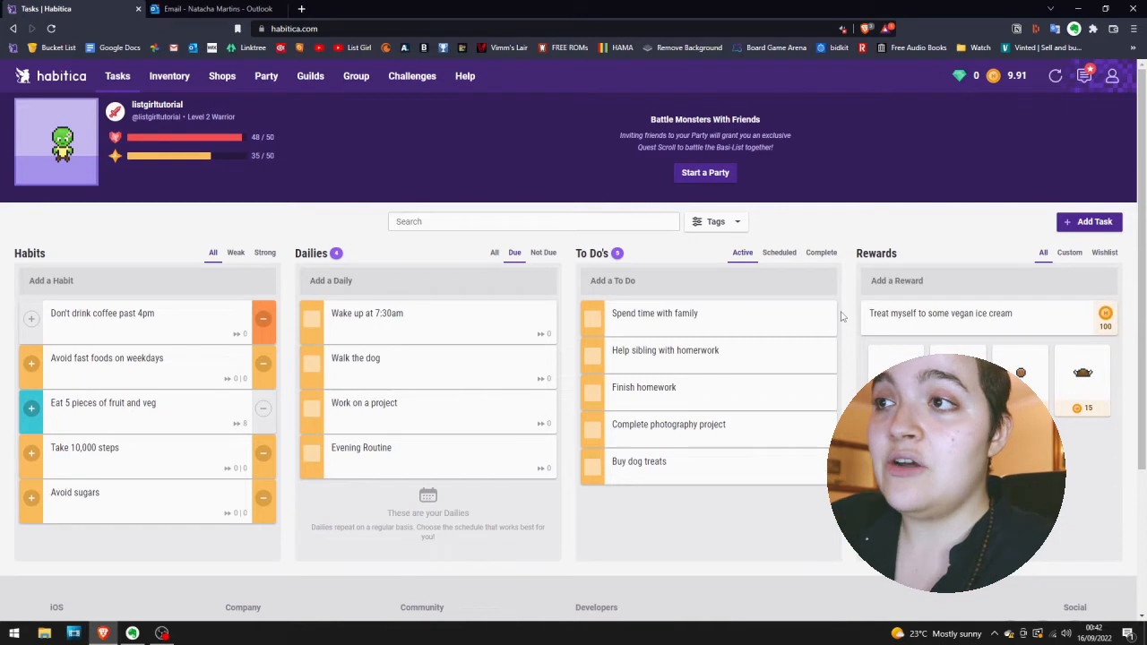
Add the to-dos "Write book review", "Email boss" and "Cancel my Netflix membership".
left_click(804, 279)
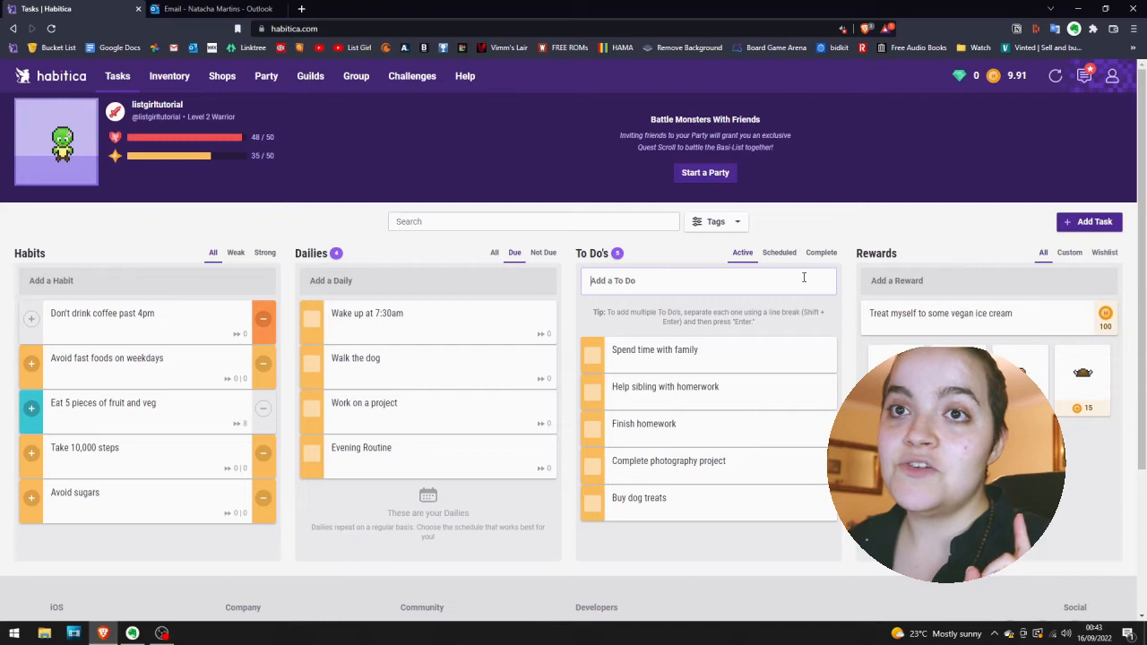
type("Write book review")
key("Return")
type("Email boss")
key("Return")
type("Cancel my Netflix membership")
key("Return")
type("Dentist Appointment")
left_click(592, 281)
type("14 Nov. 2022 -")
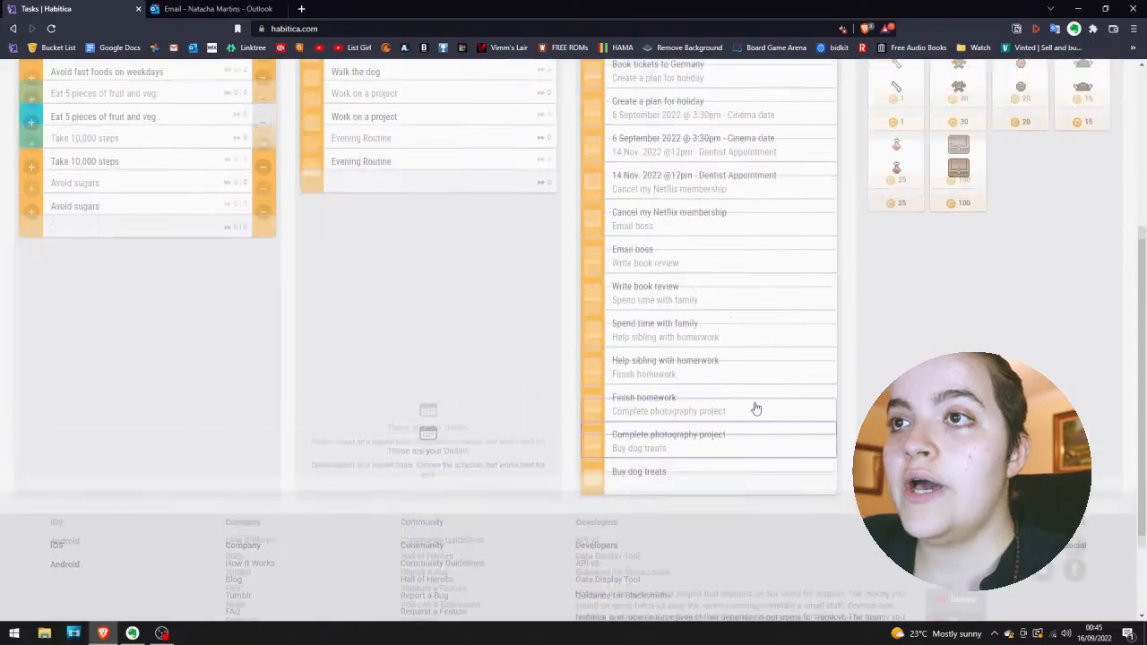
Look through the whole list of active to-dos from the first to the last entry.
scroll(756, 409, "up", 5)
scroll(755, 407, "down", 4)
scroll(756, 407, "up", 4)
scroll(755, 406, "down", 3)
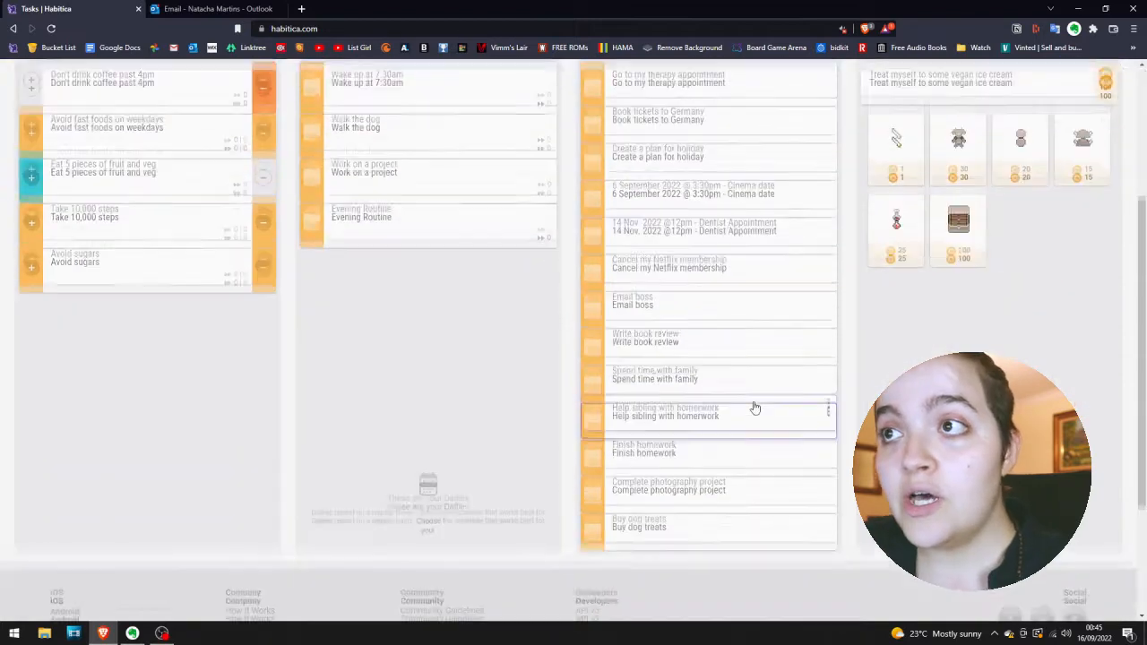
scroll(754, 409, "up", 3)
scroll(756, 408, "down", 3)
scroll(753, 413, "up", 1)
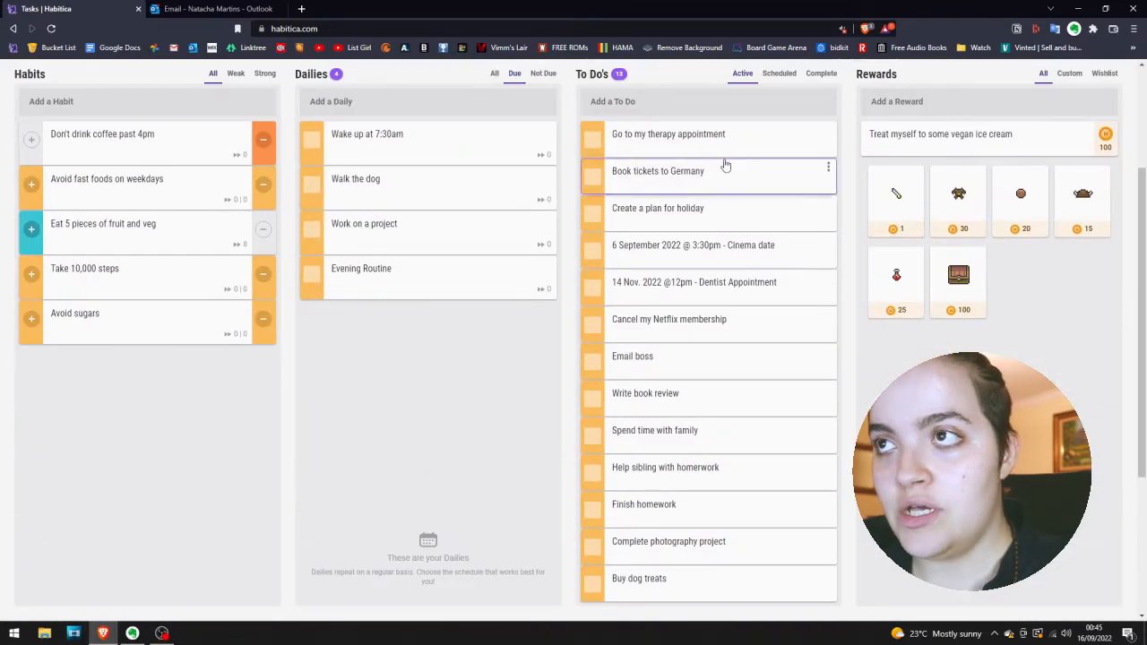
scroll(724, 164, "up", 1)
Add a to-do that serves as a bold section heading, using the Markdown title "# **Events/Meetings**".
left_click(724, 227)
scroll(673, 156, "down", 1)
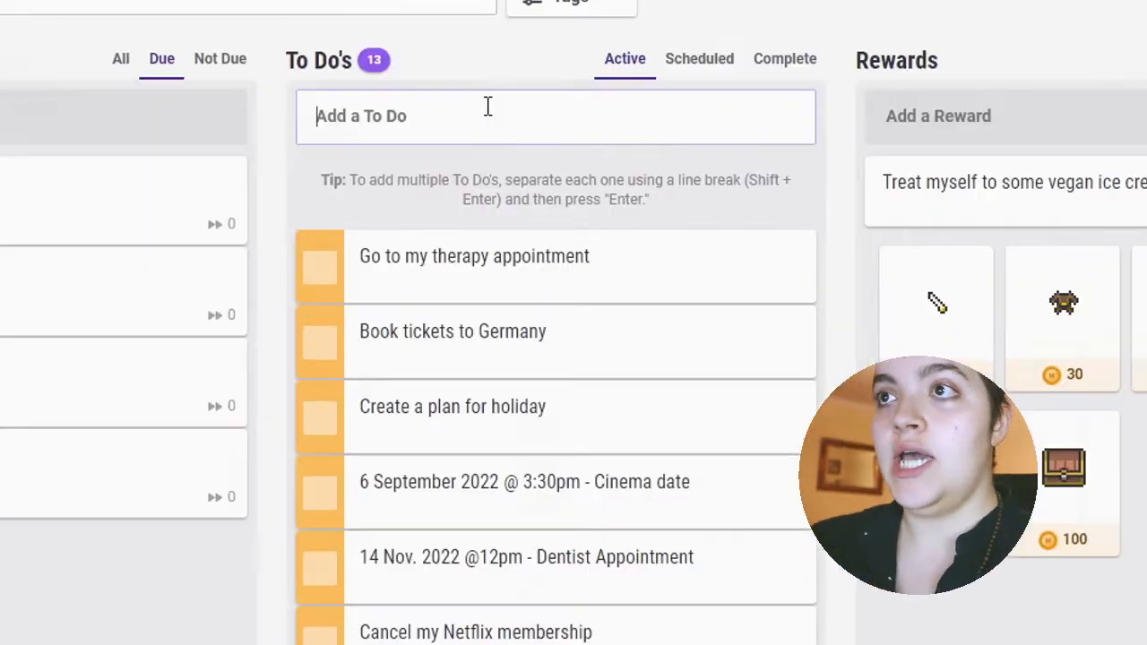
type("#")
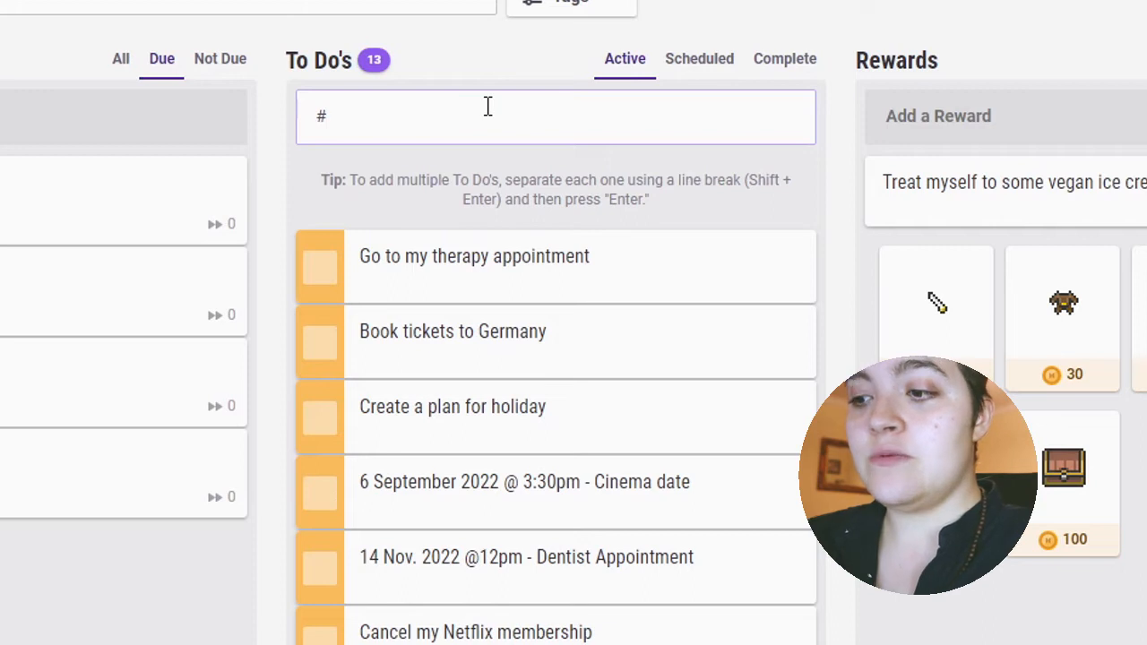
type(" **")
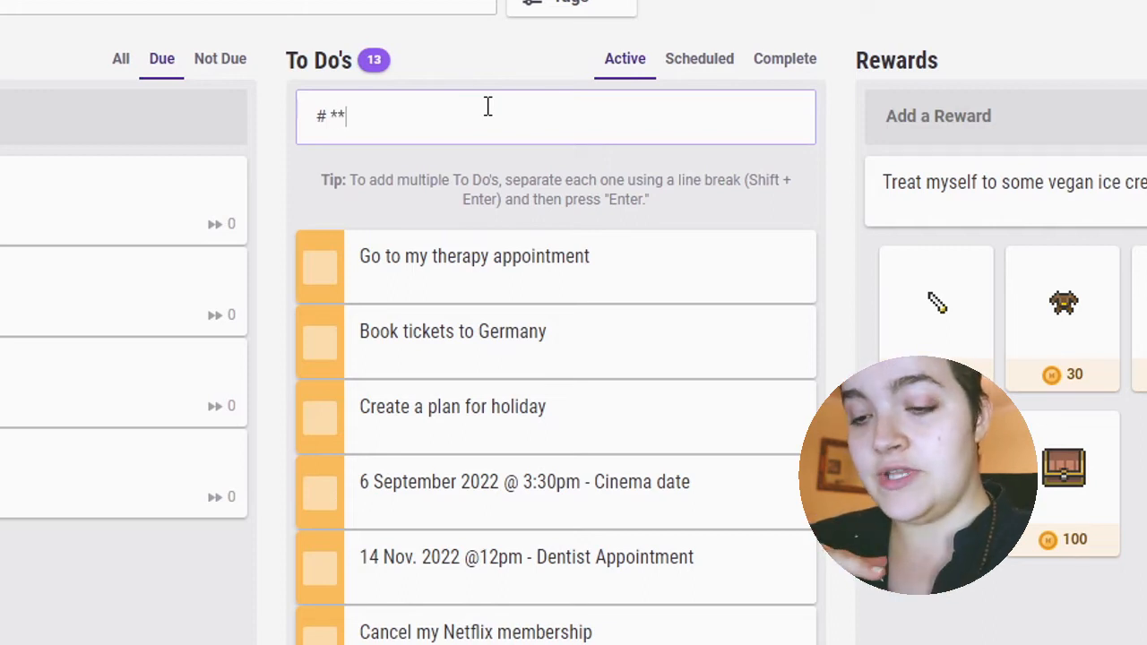
type("Eve")
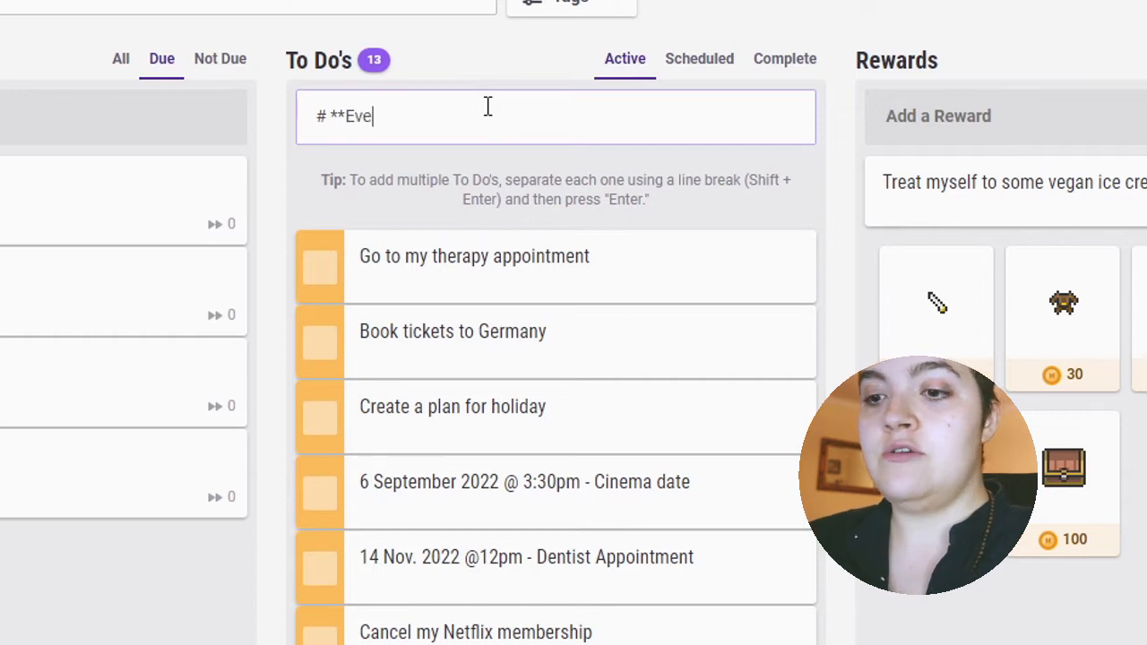
type("nts/M")
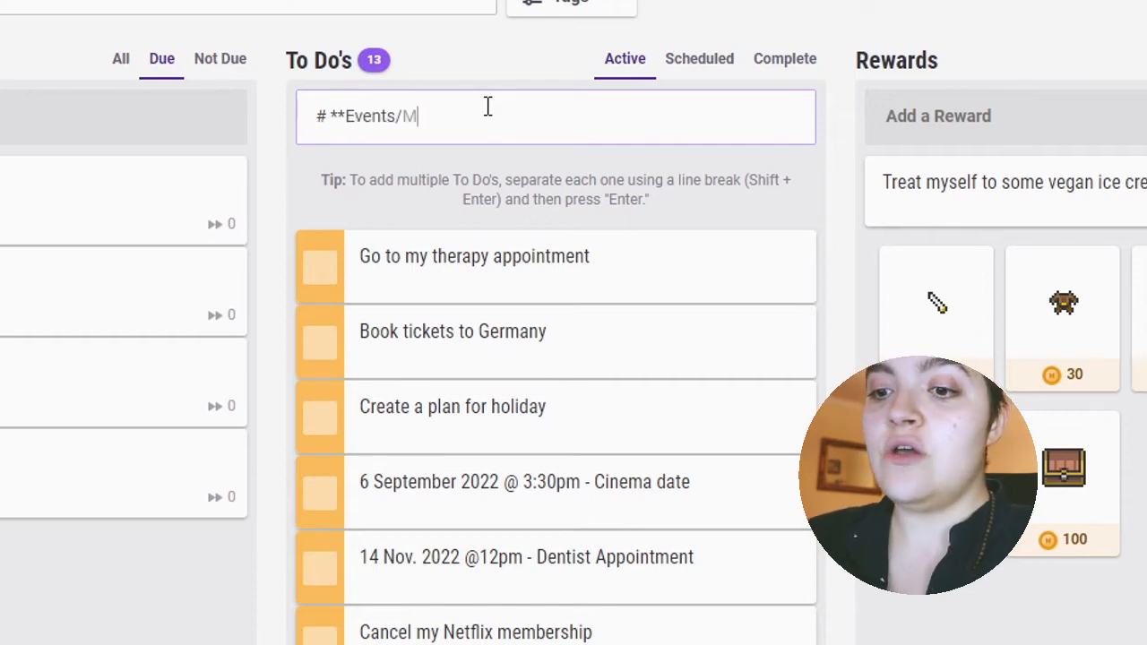
type("eetings")
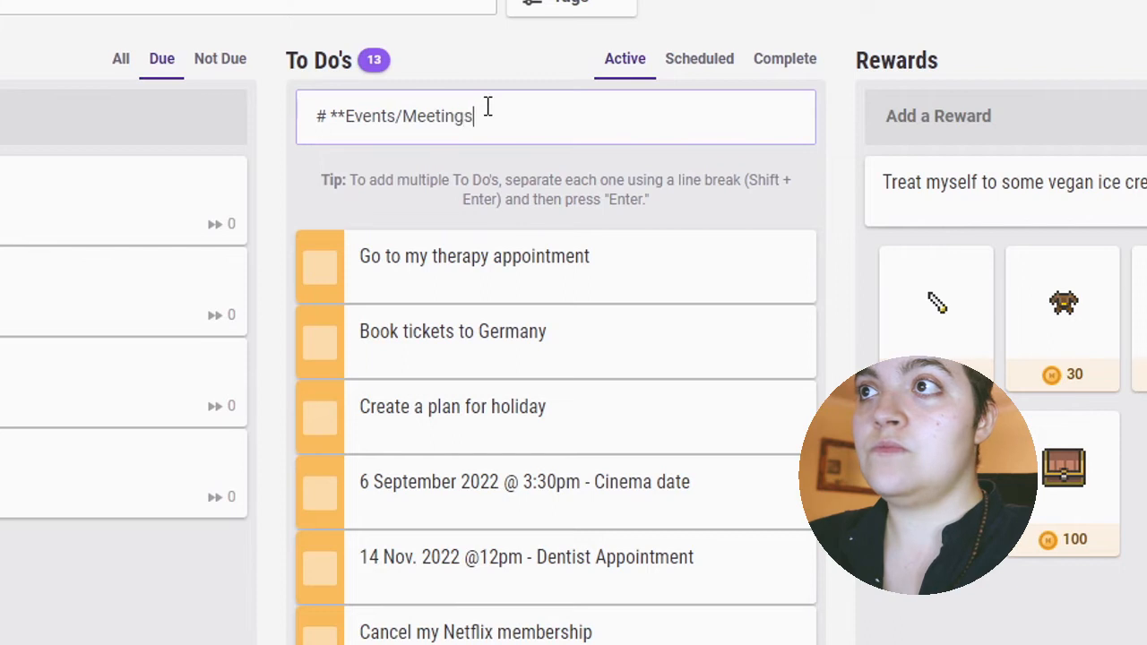
type("**")
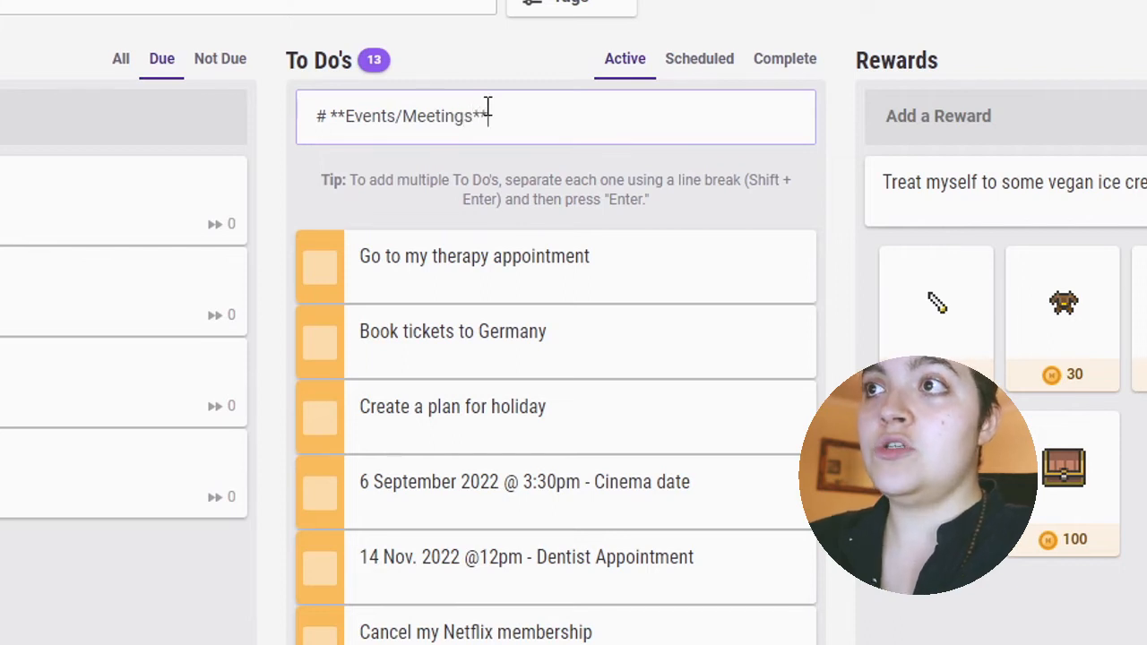
key("Return")
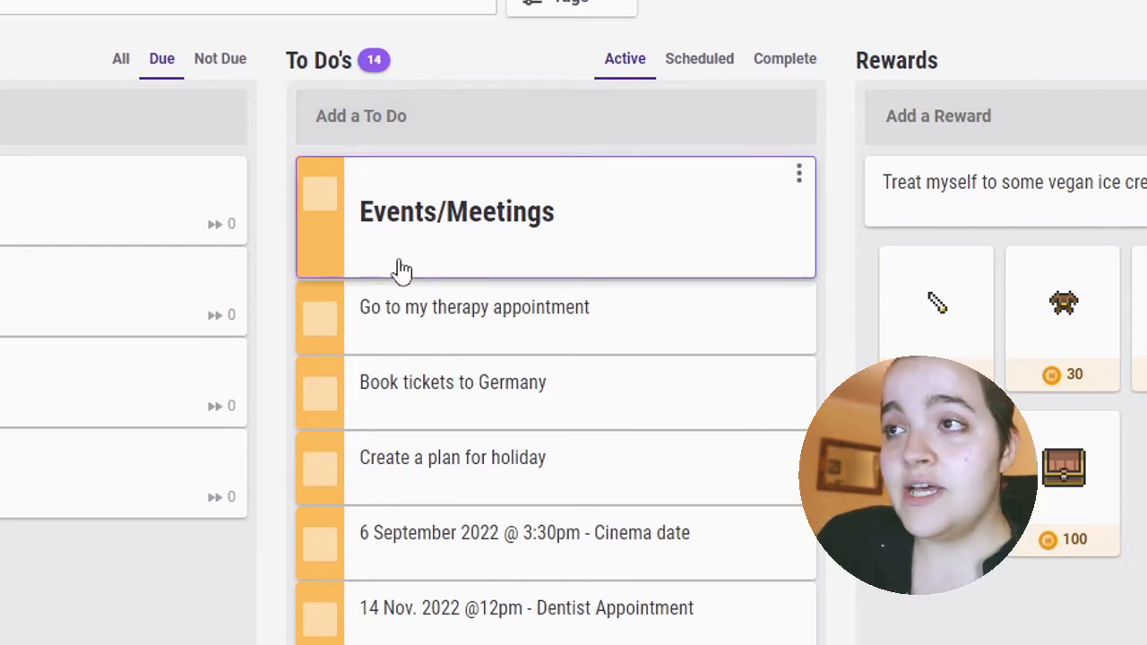
Move the "Cinema date" and "Dentist Appointment" to-dos directly under the Events/Meetings heading, in that order.
left_click(479, 542)
left_click_drag(478, 542, 462, 316)
left_click_drag(450, 609, 457, 387)
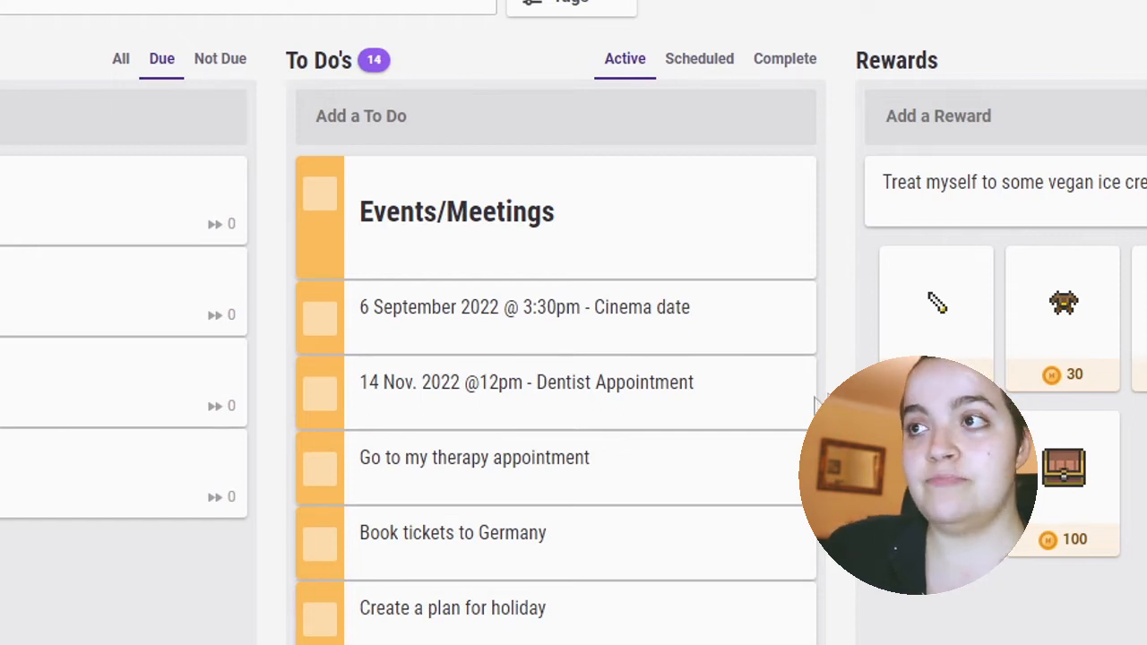
Set the due date of the "Cinema date" to-do to 06 Sep 2022 and save it.
left_click(605, 330)
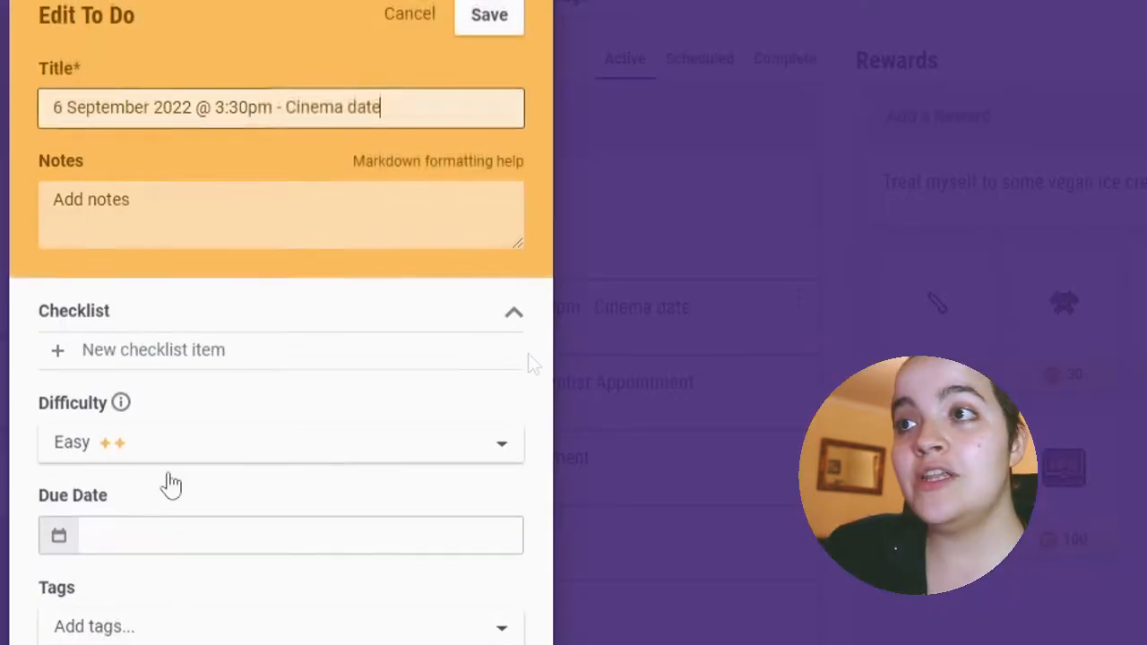
left_click(216, 532)
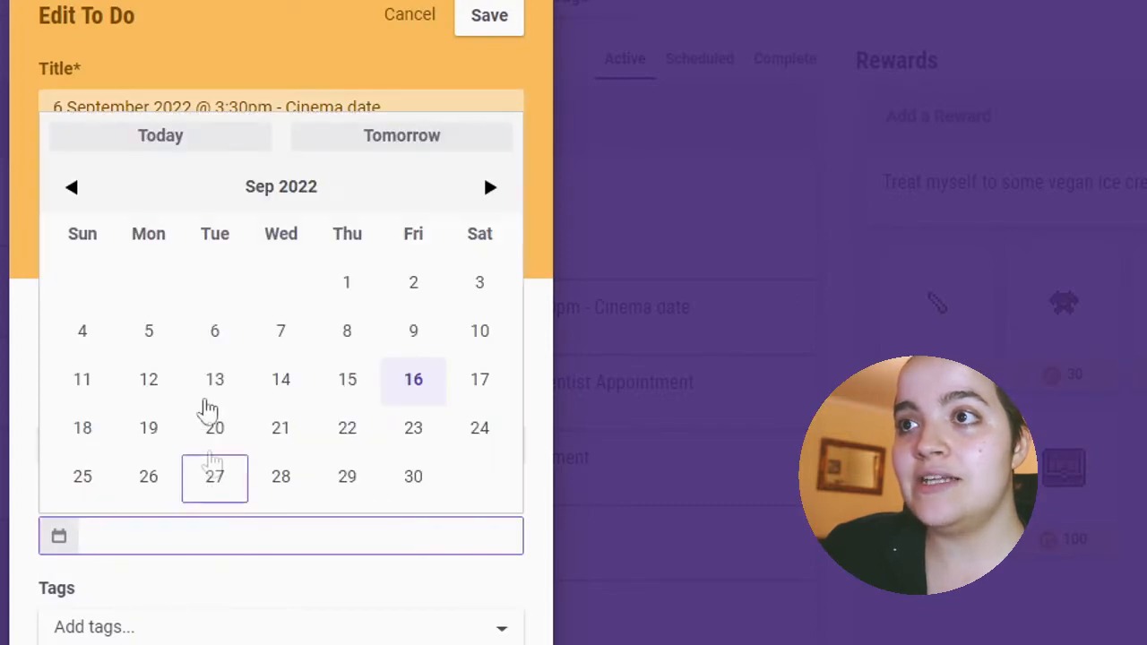
left_click(231, 333)
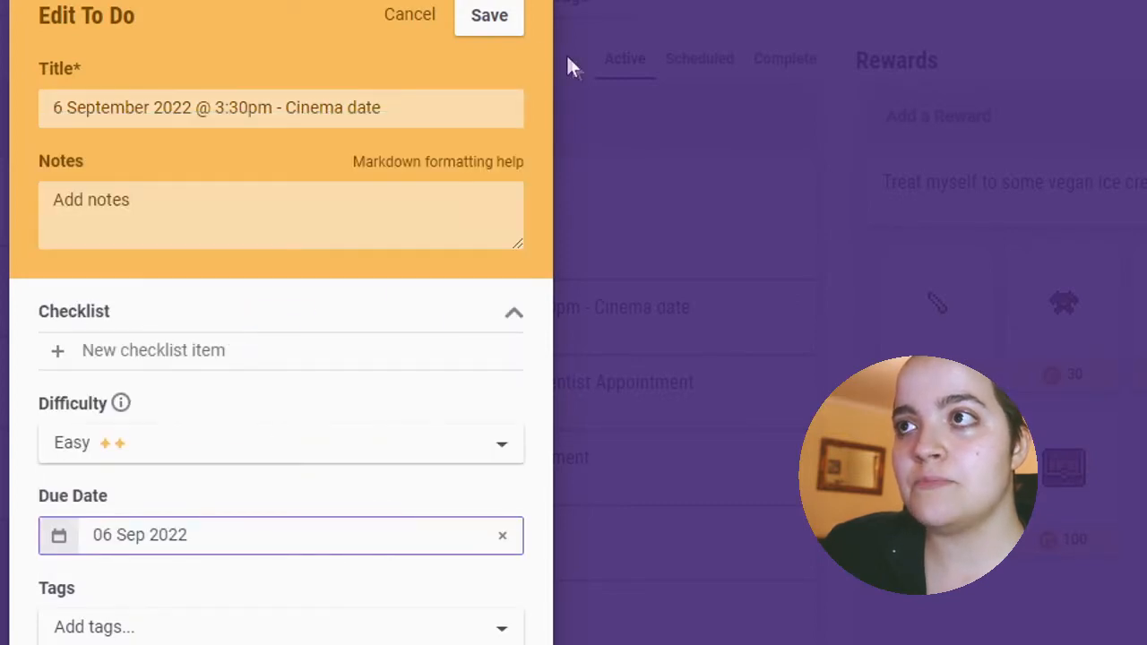
left_click(495, 20)
Set the due date of the "Dentist Appointment" to-do to 14 Nov 2022 and save it.
left_click(606, 404)
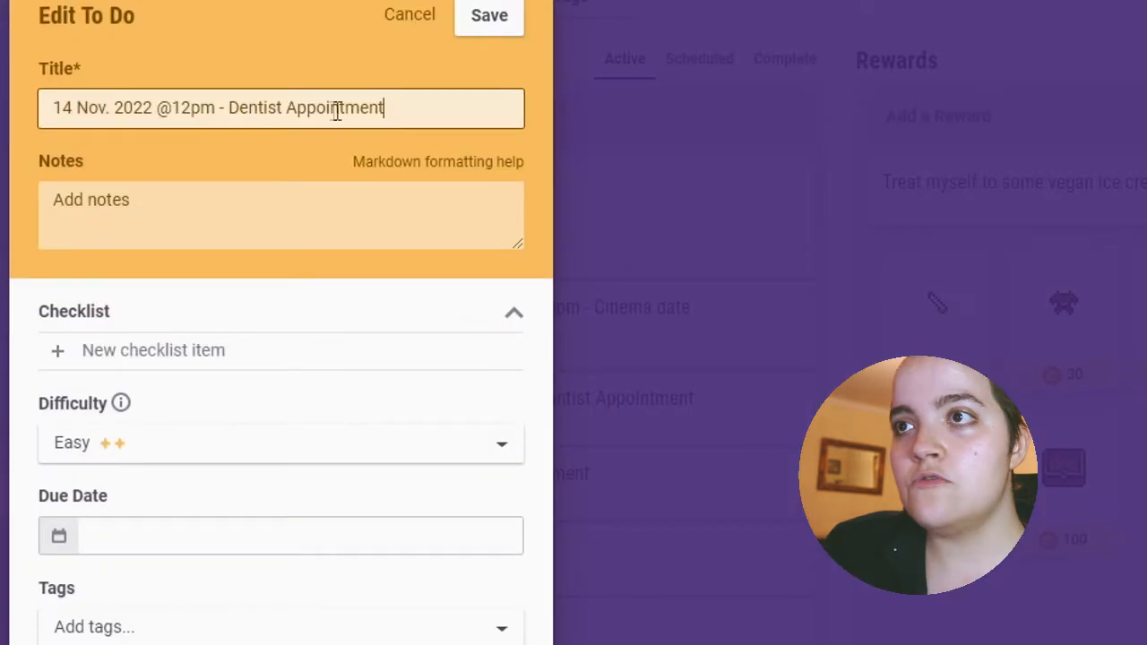
left_click(246, 538)
left_click(490, 187)
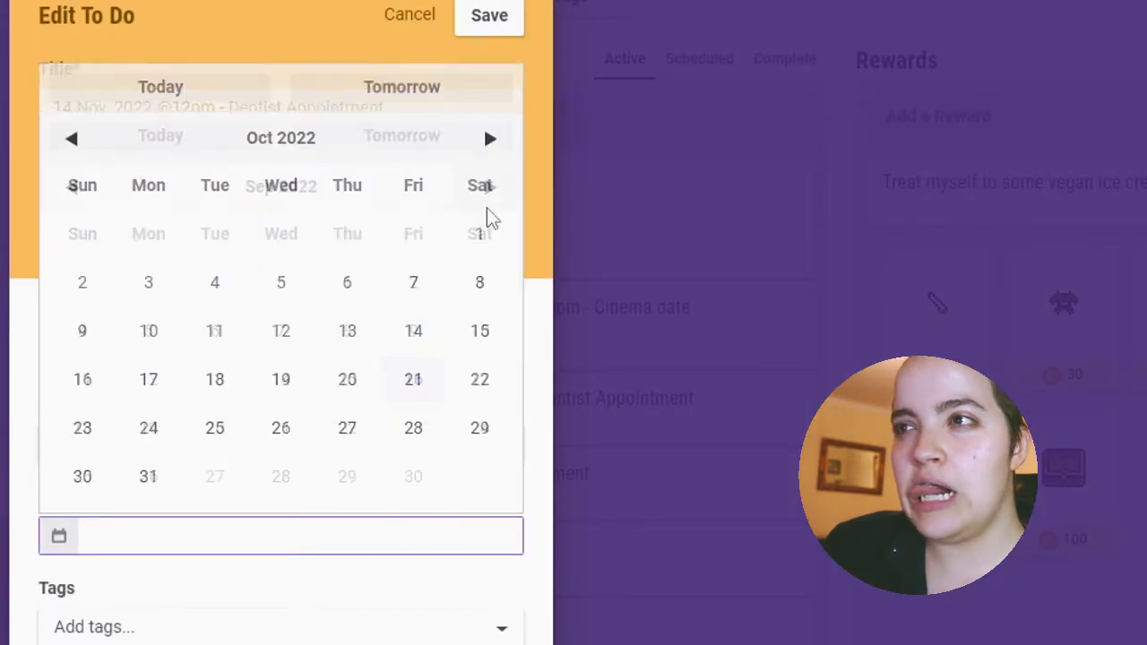
left_click(412, 332)
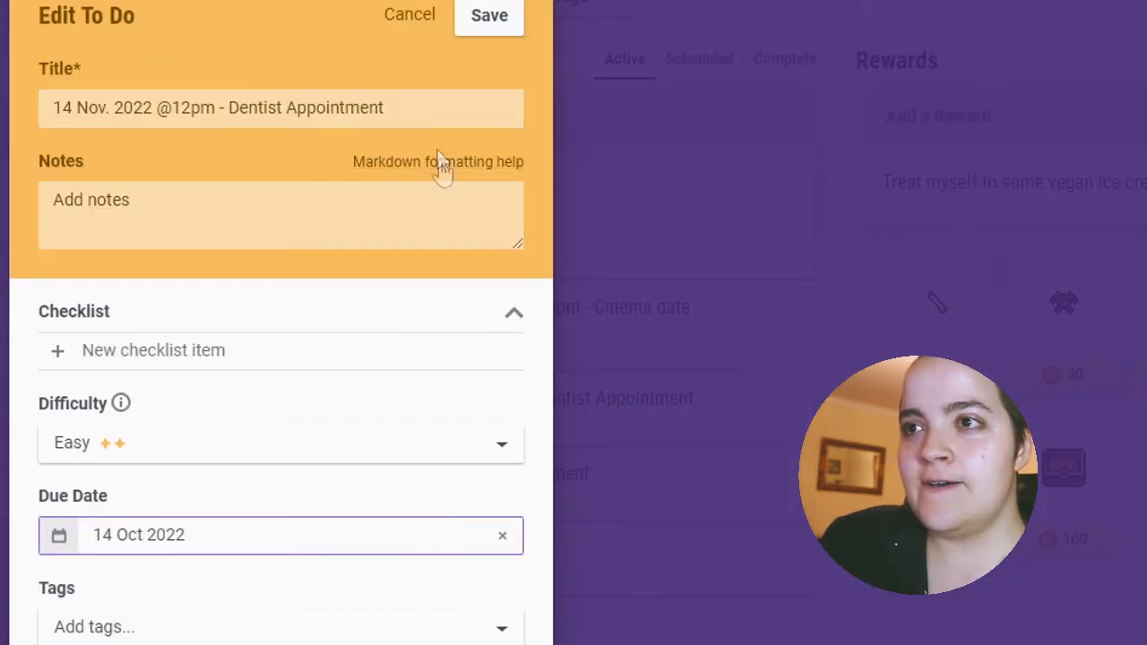
left_click(353, 535)
left_click(59, 135)
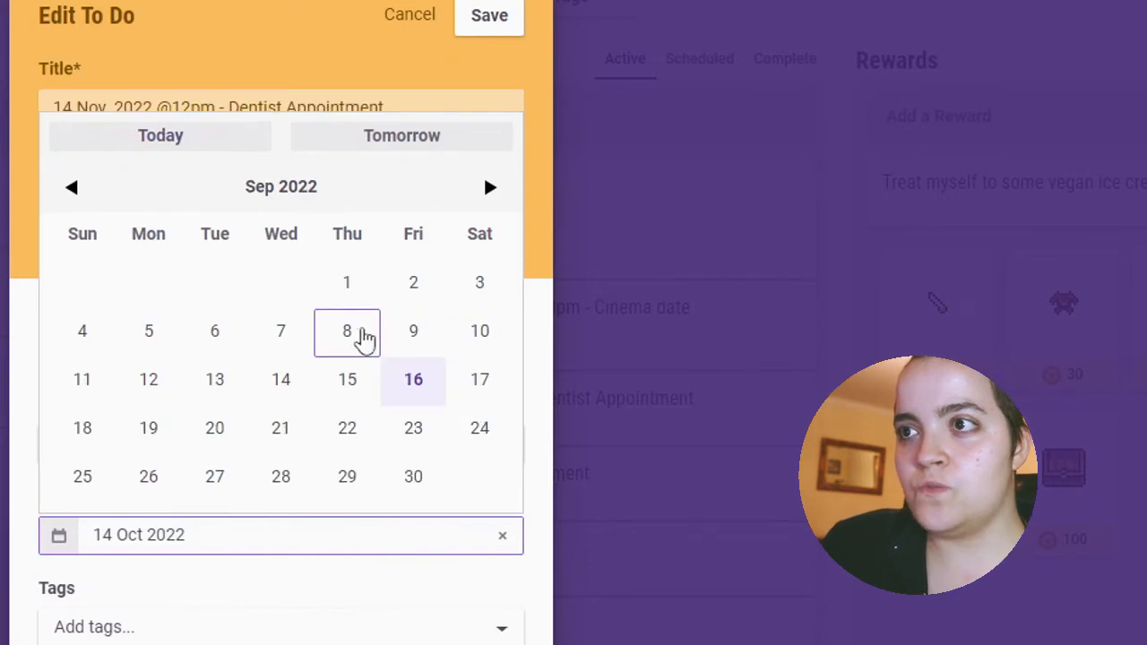
left_click(490, 186)
left_click(484, 143)
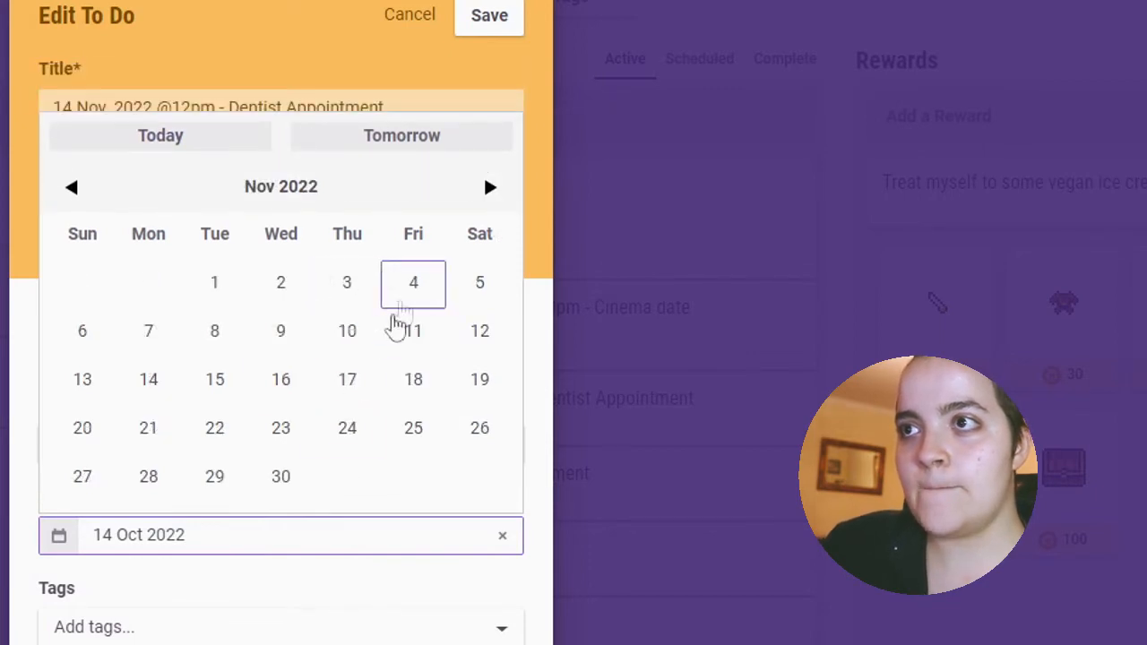
left_click(148, 379)
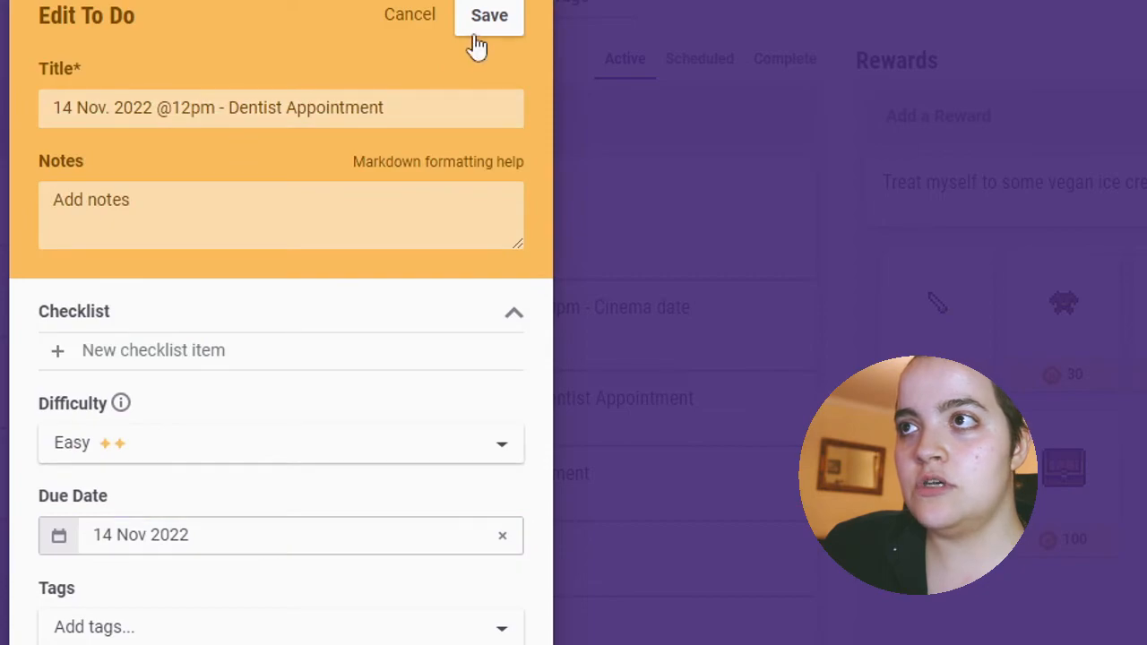
left_click(477, 31)
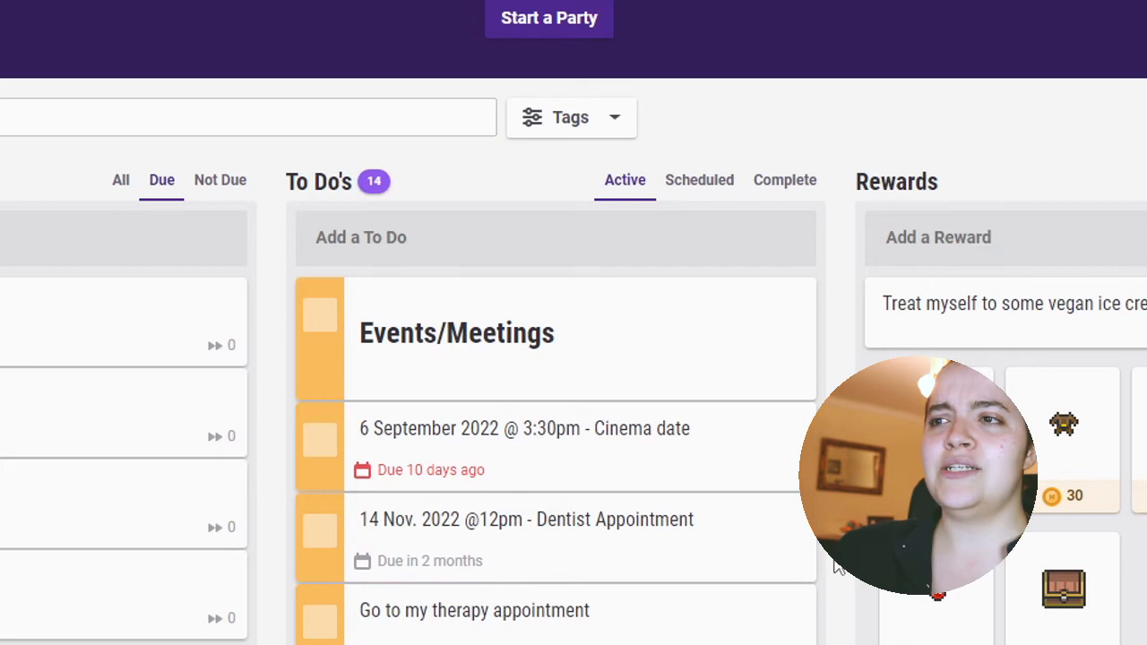
Add a to-do that serves as a bold section heading, using the Markdown title "#**TODAY's TASKS**".
left_click(441, 244)
type("#")
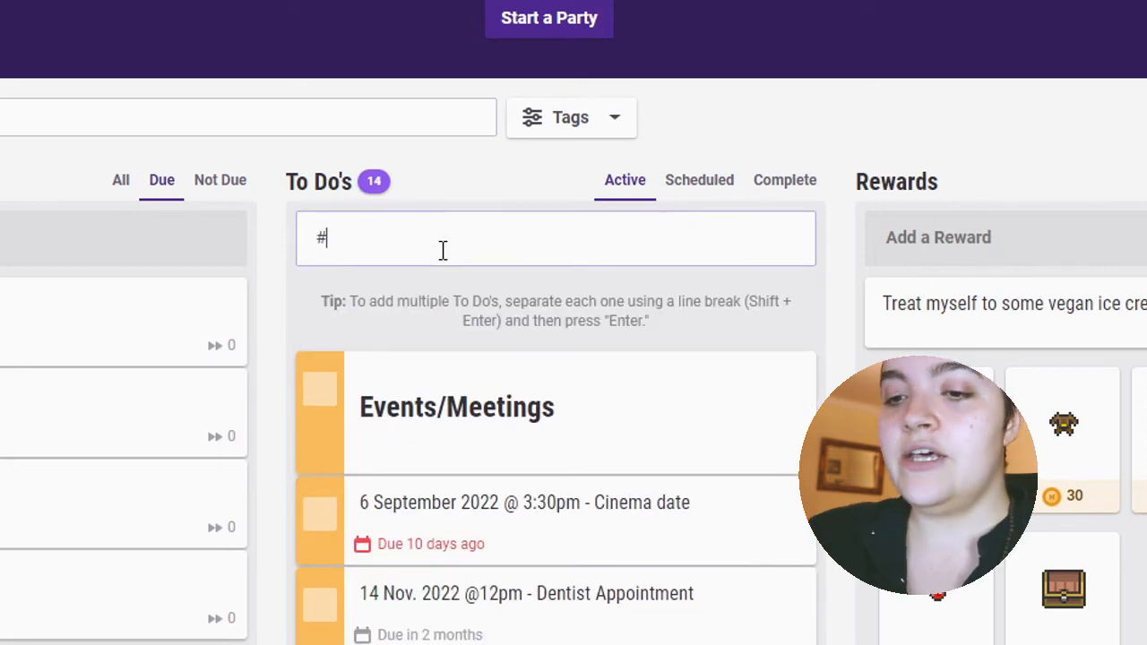
type("**")
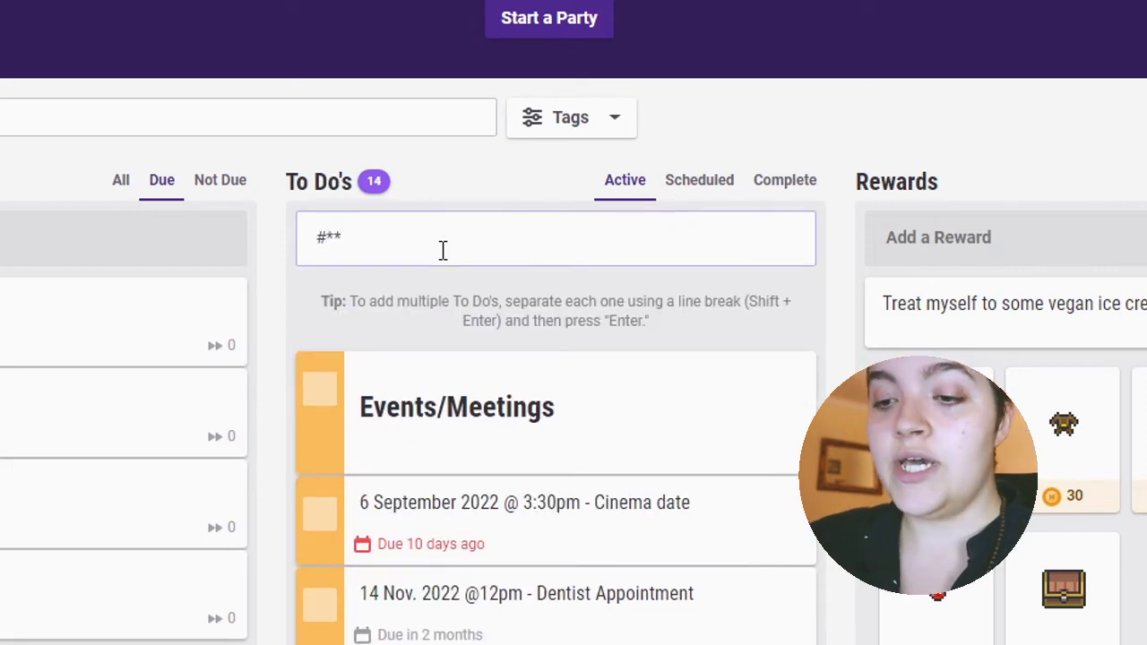
type("Toda")
key("BackSpace")
key("BackSpace")
key("BackSpace")
type("O")
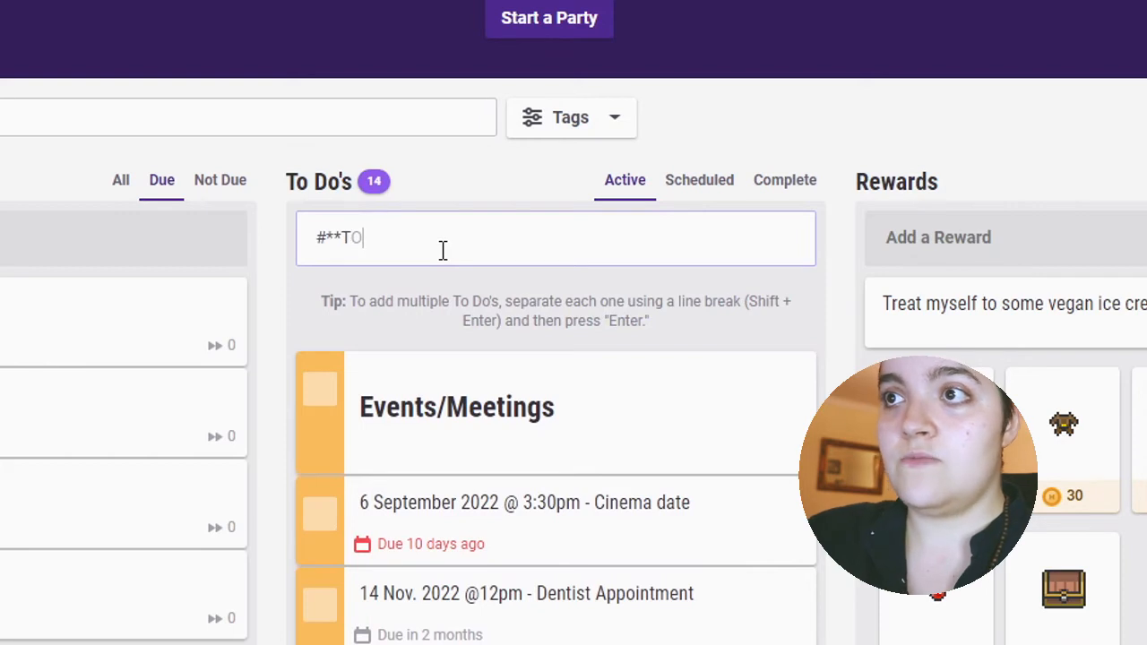
type("DAY's")
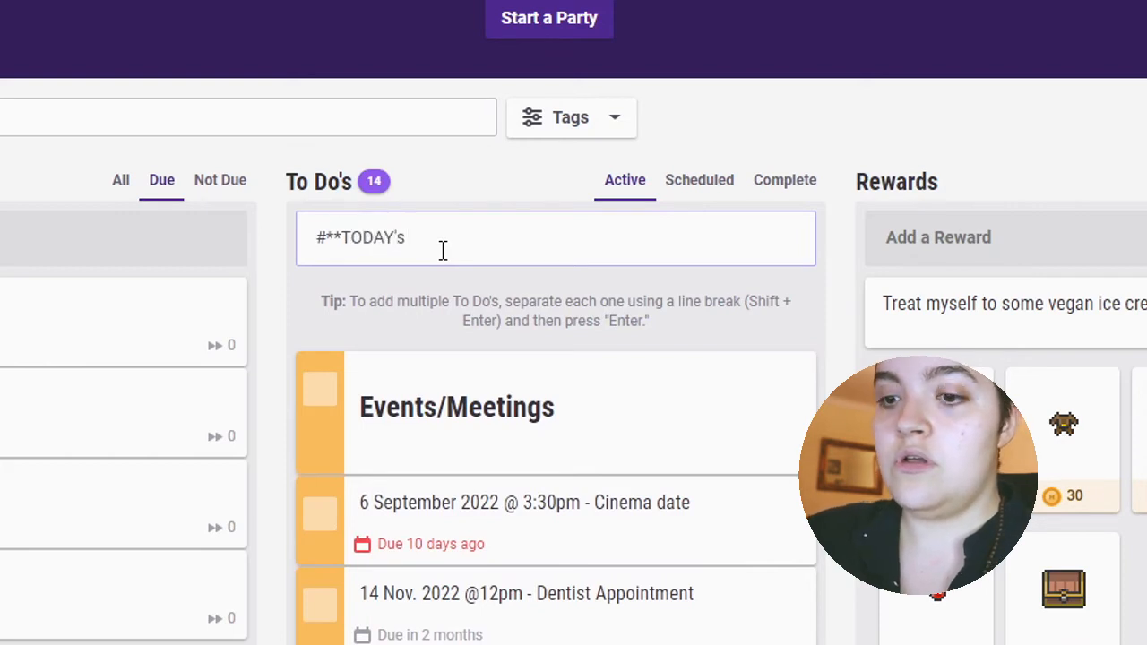
type(" TASKS**")
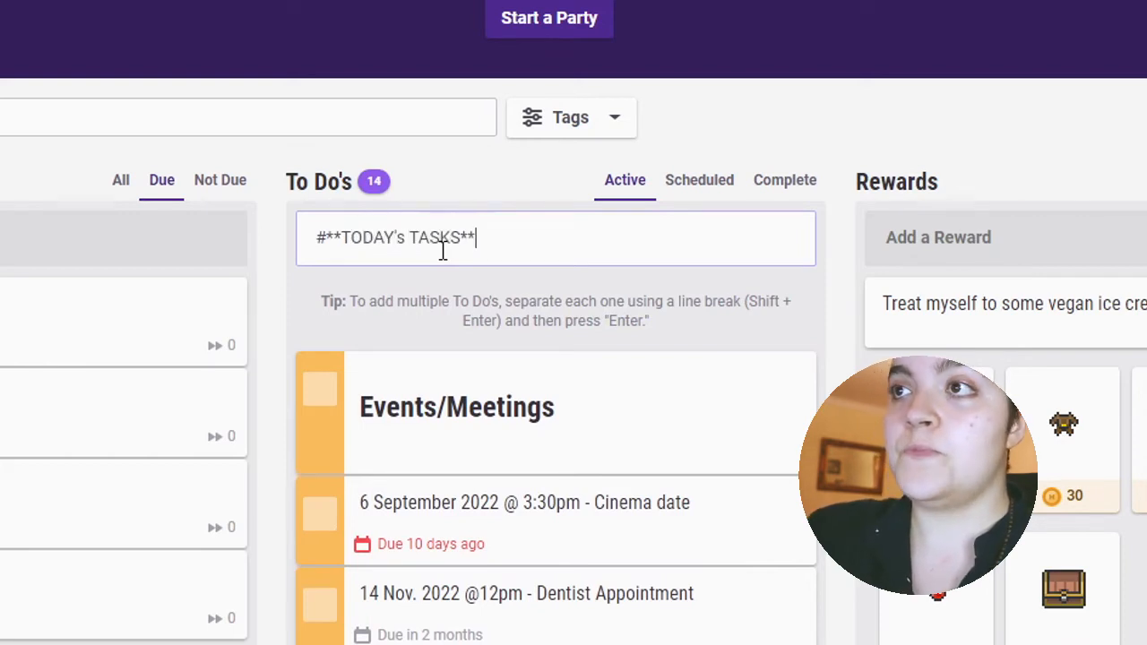
key("Return")
Correct the Markdown heading format of the "TODAY's TASKS" title, save it, and move the heading directly below the "Dentist Appointment" to-do.
left_click(473, 333)
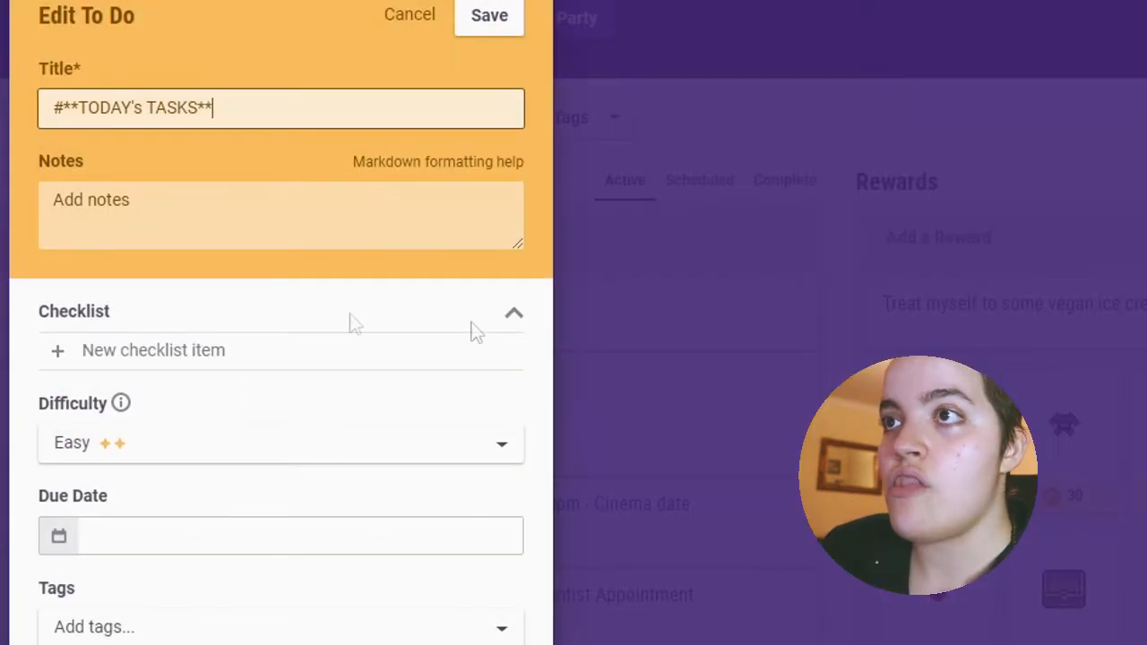
left_click(487, 20)
left_click_drag(691, 287, 631, 284)
scroll(694, 421, "down", 1)
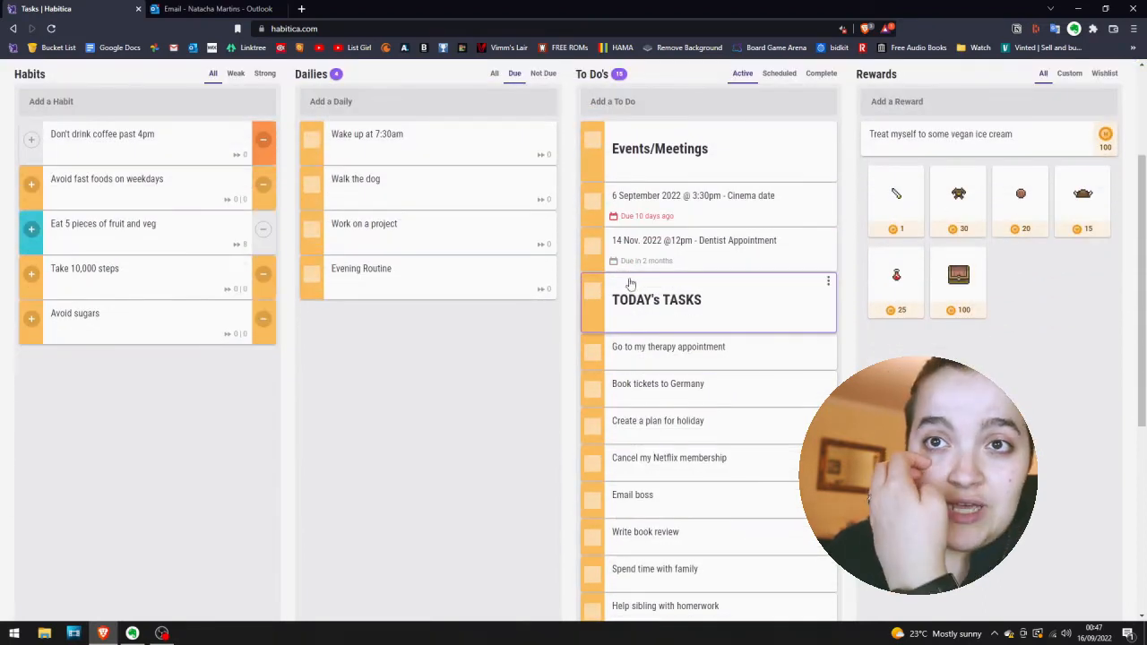
Look through the to-do list to examine which items sit under the Events/Meetings and TODAY's TASKS headings.
scroll(695, 388, "up", 2)
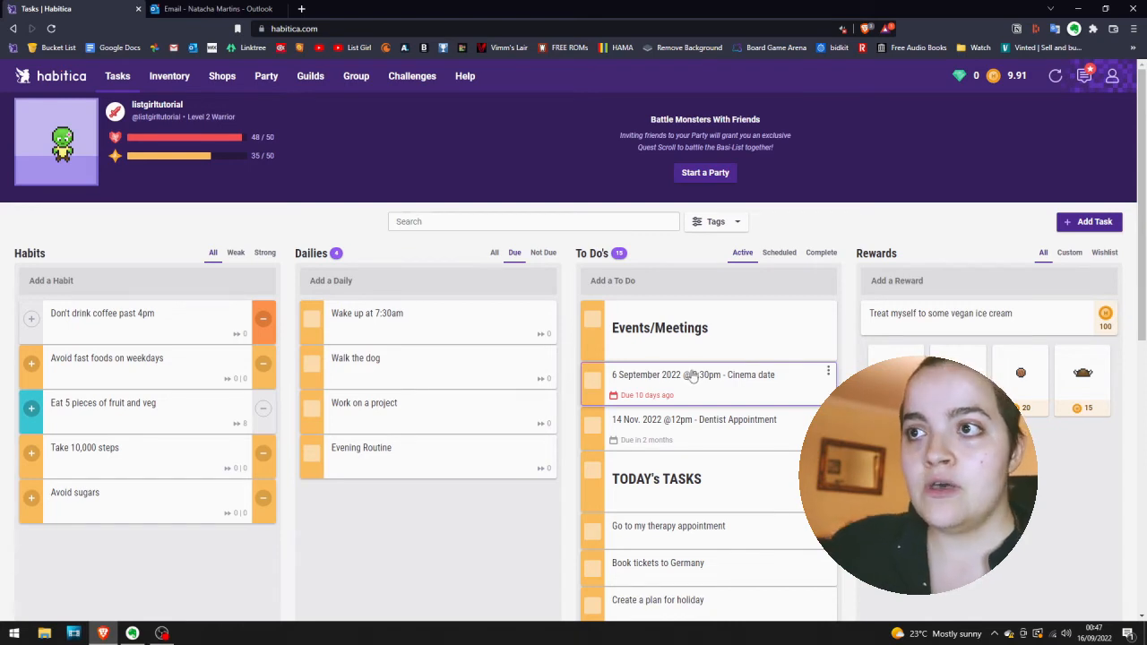
scroll(699, 379, "down", 1)
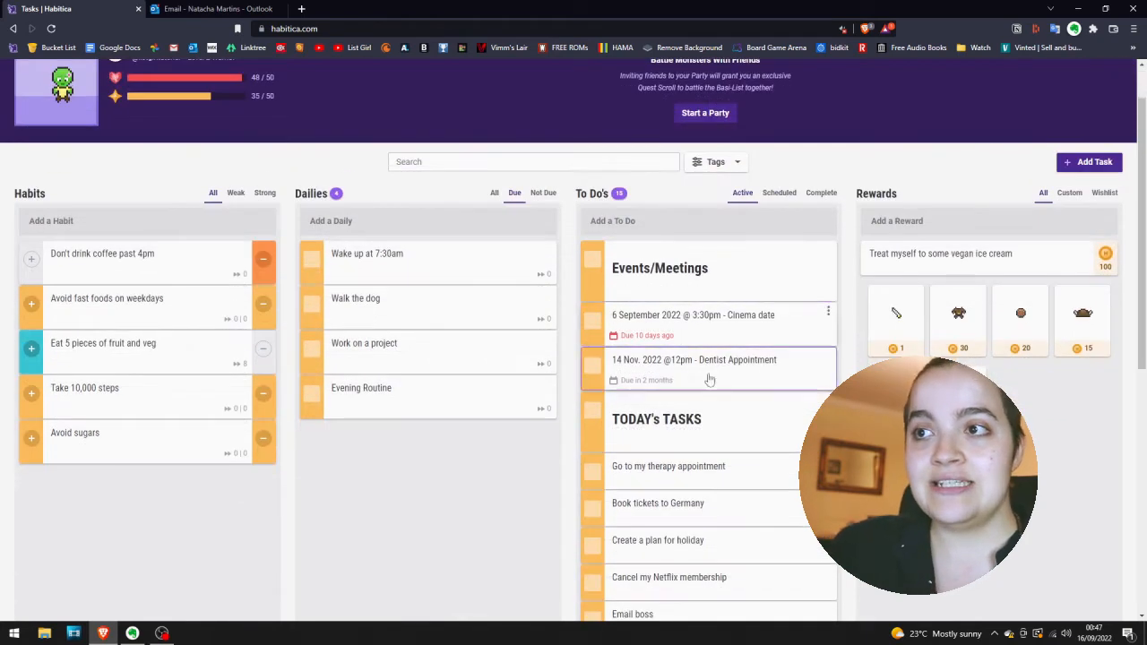
scroll(681, 349, "down", 3)
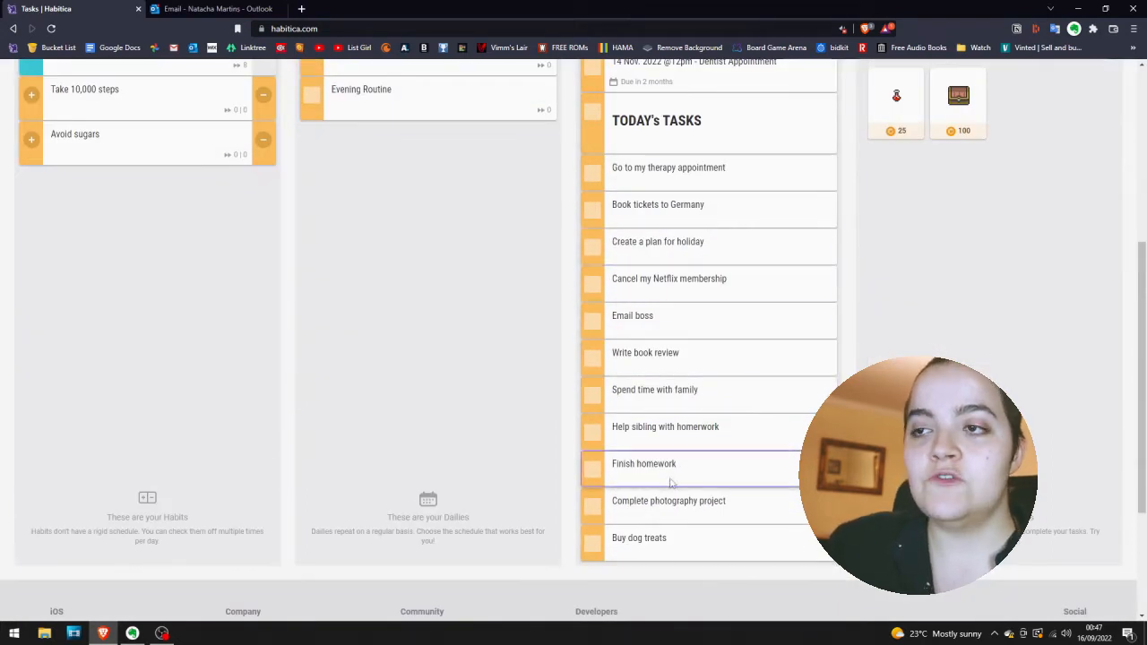
scroll(671, 484, "up", 4)
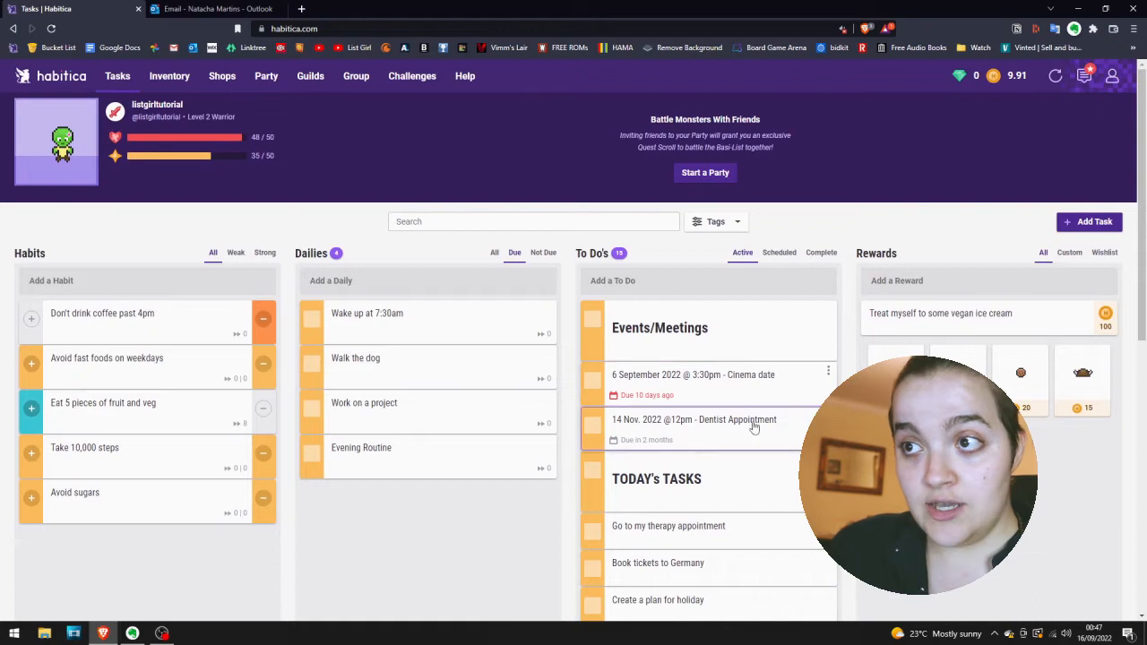
scroll(754, 427, "down", 2)
scroll(806, 376, "up", 2)
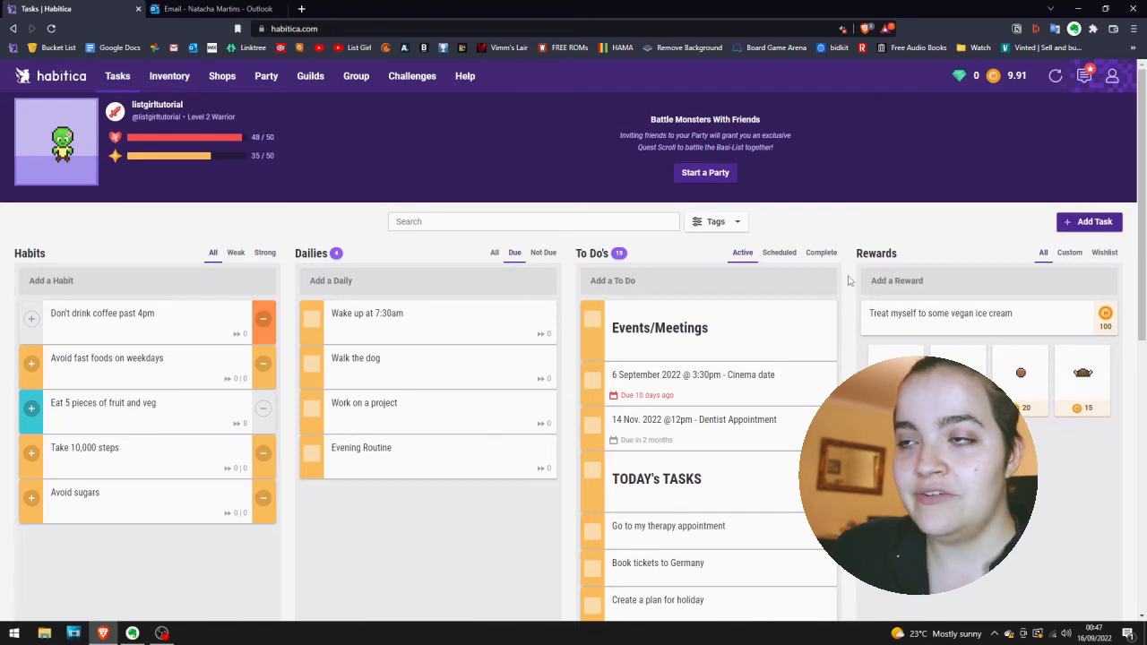
scroll(848, 281, "down", 2)
scroll(517, 320, "up", 2)
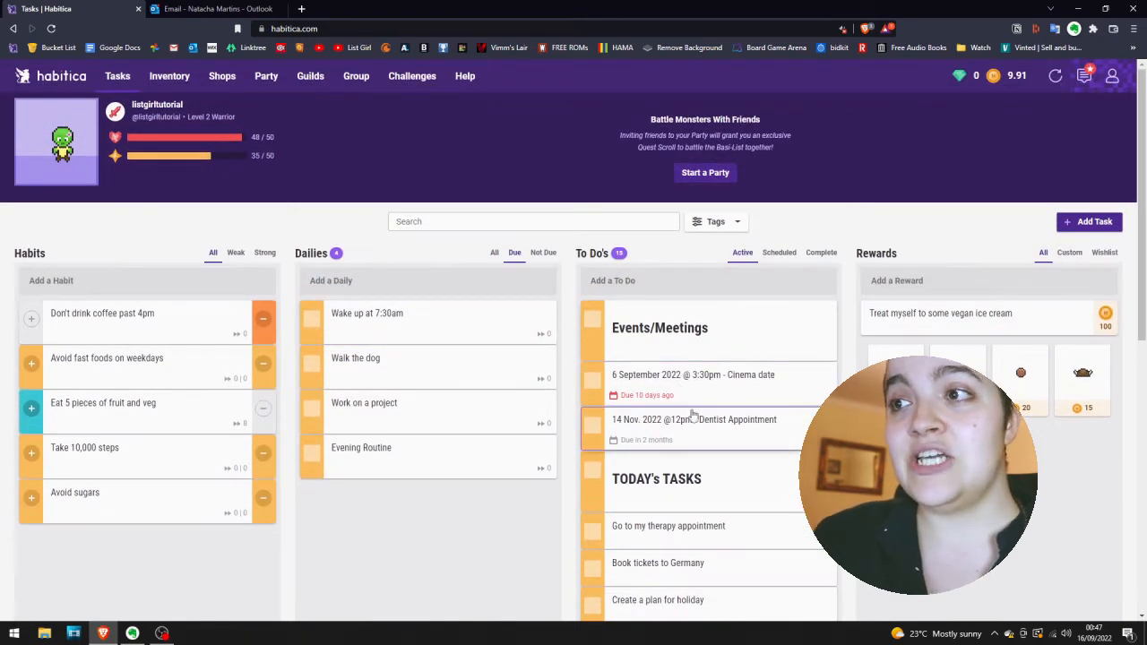
Move "Email boss", "Help sibling with homerwork" and "Write book review" directly under the TODAY's TASKS heading, in that order.
scroll(681, 399, "down", 2)
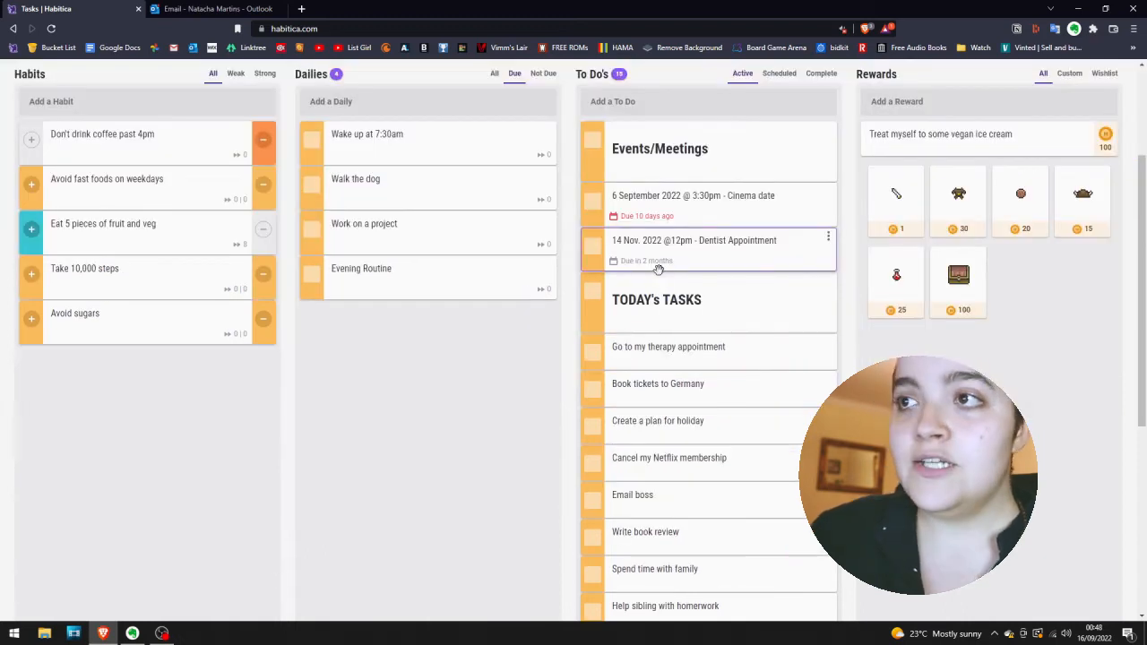
scroll(681, 473, "down", 1)
scroll(681, 473, "down", 1)
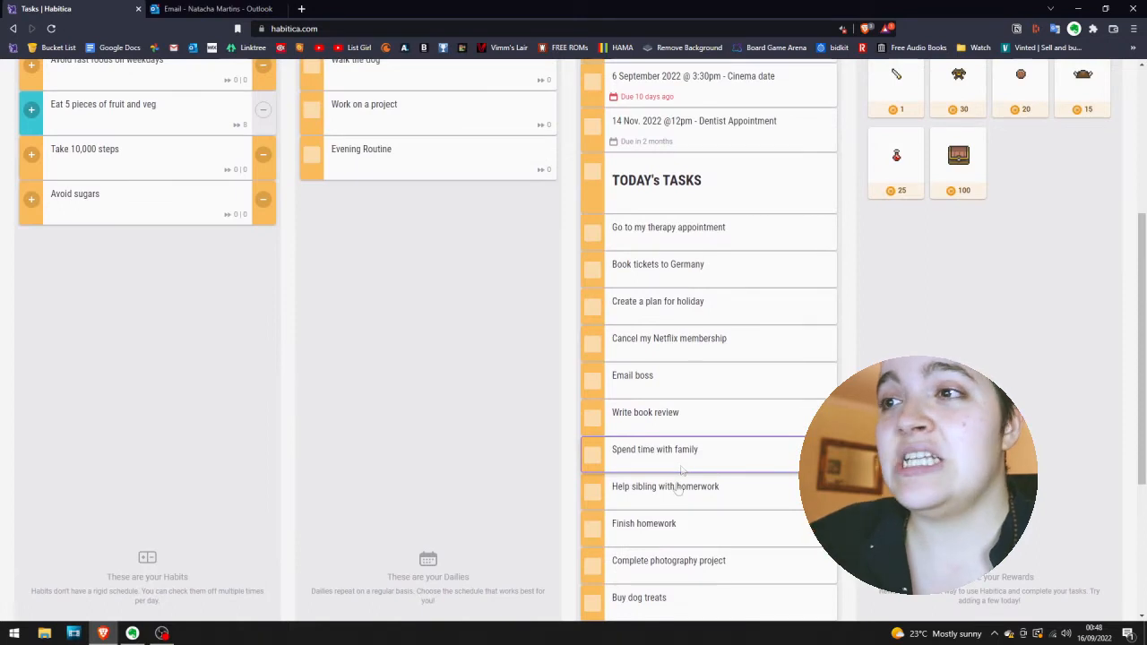
left_click_drag(683, 399, 679, 240)
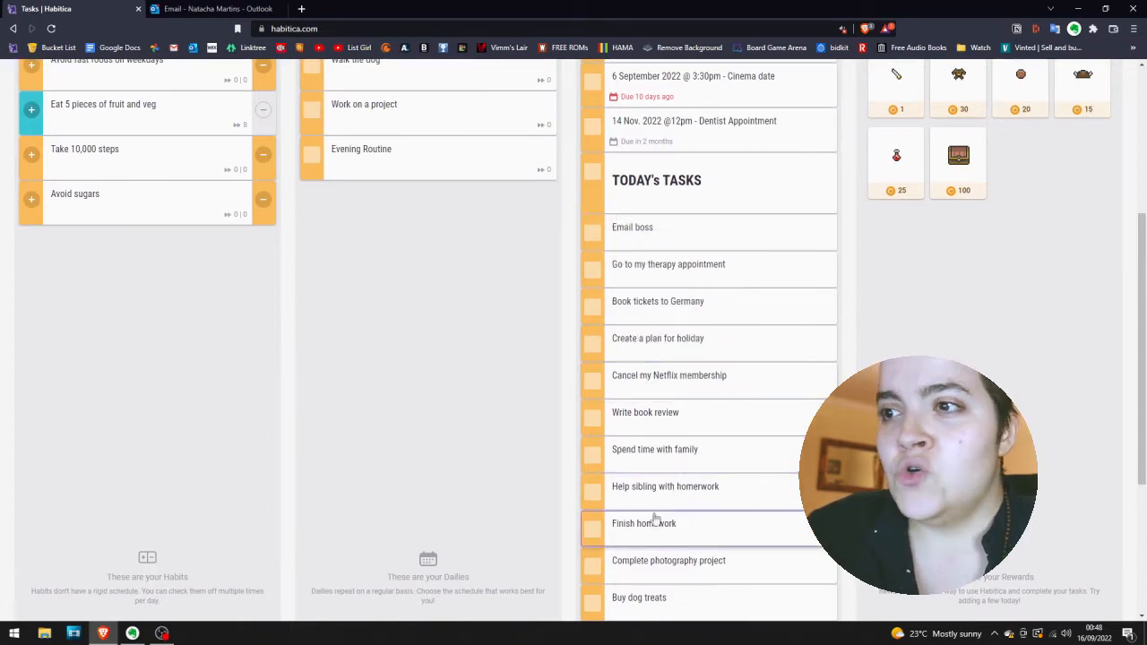
left_click_drag(691, 498, 679, 278)
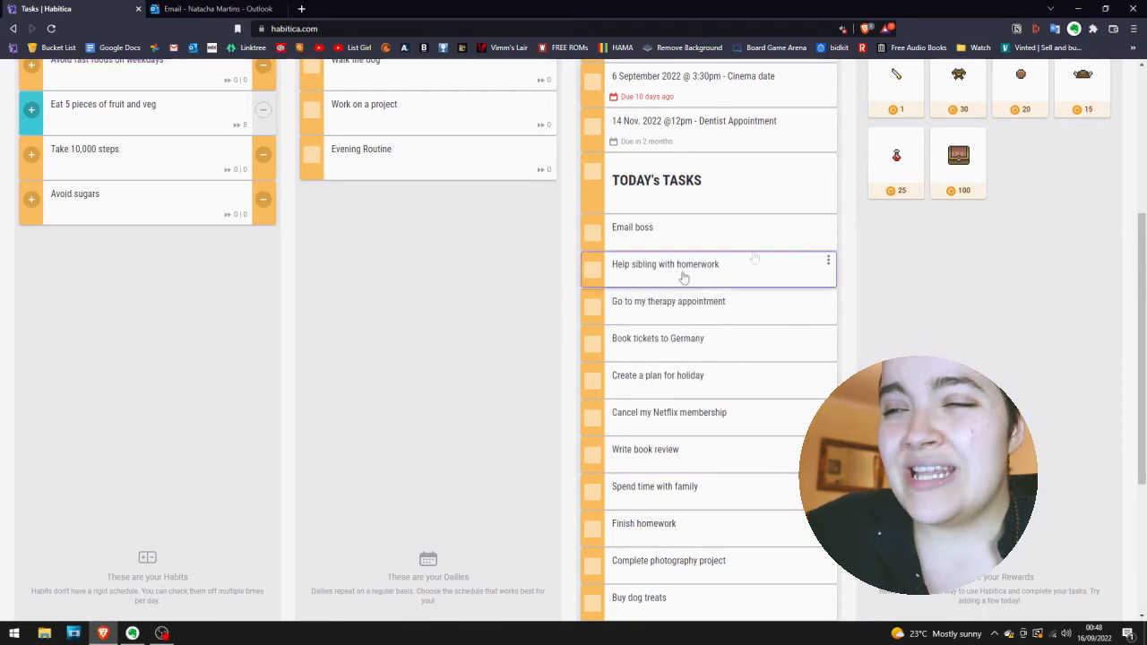
left_click_drag(673, 458, 668, 304)
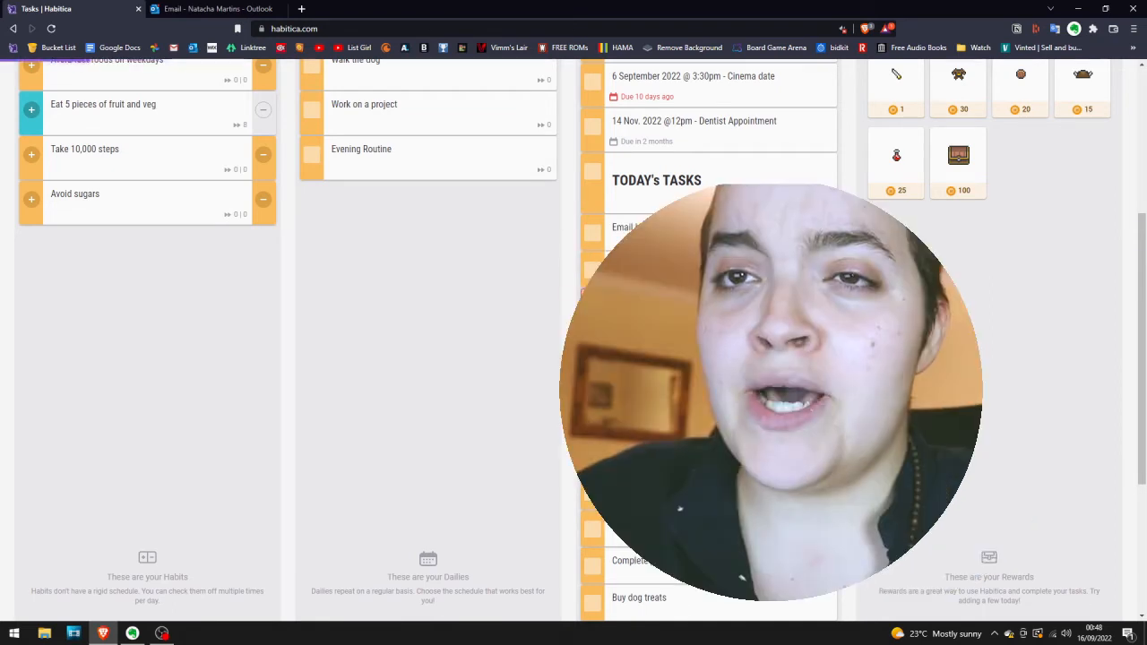
Add a bold heading to-do titled "# **Tasks**" and move it directly below "Write book review".
scroll(701, 164, "up", 2)
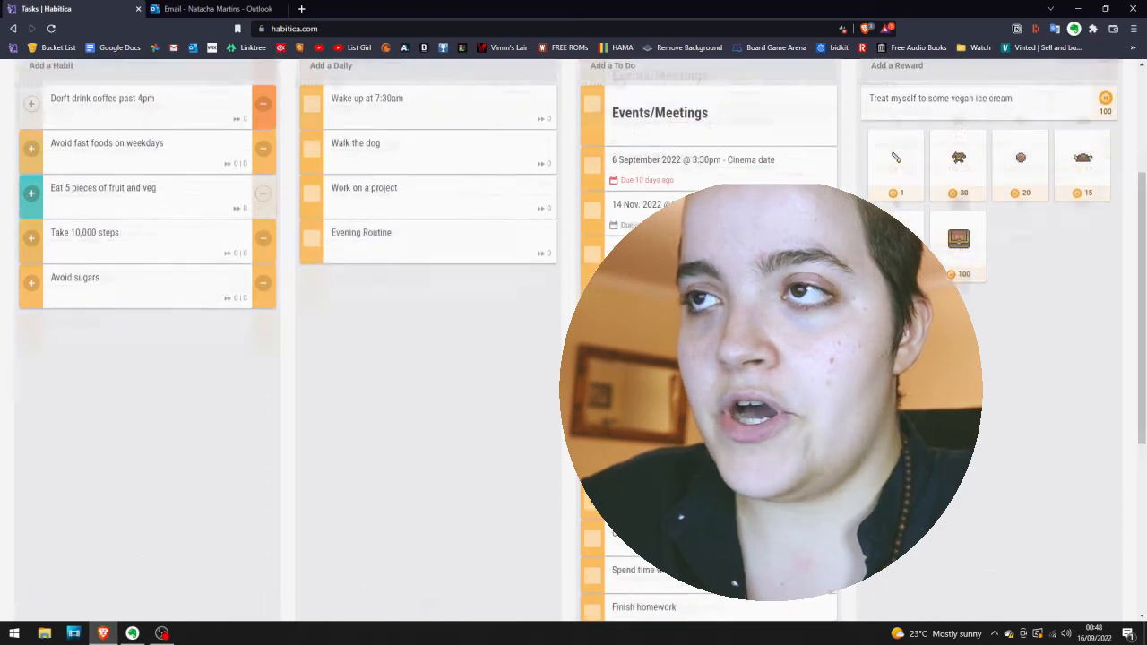
left_click(701, 164)
type("# **Tasks**")
key("Return")
left_click_drag(696, 161, 690, 491)
Review how the to-dos are grouped under the Events/Meetings, TODAY's TASKS and Tasks headings.
scroll(690, 491, "down", 2)
scroll(681, 336, "down", 2)
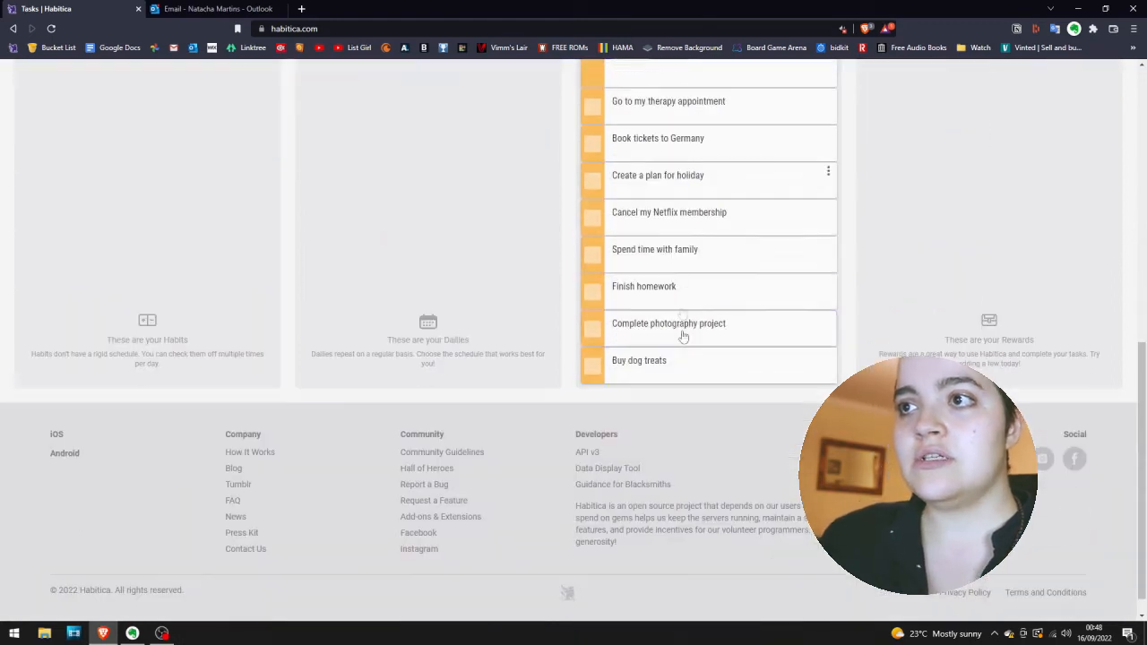
scroll(677, 305, "up", 1)
scroll(670, 304, "down", 2)
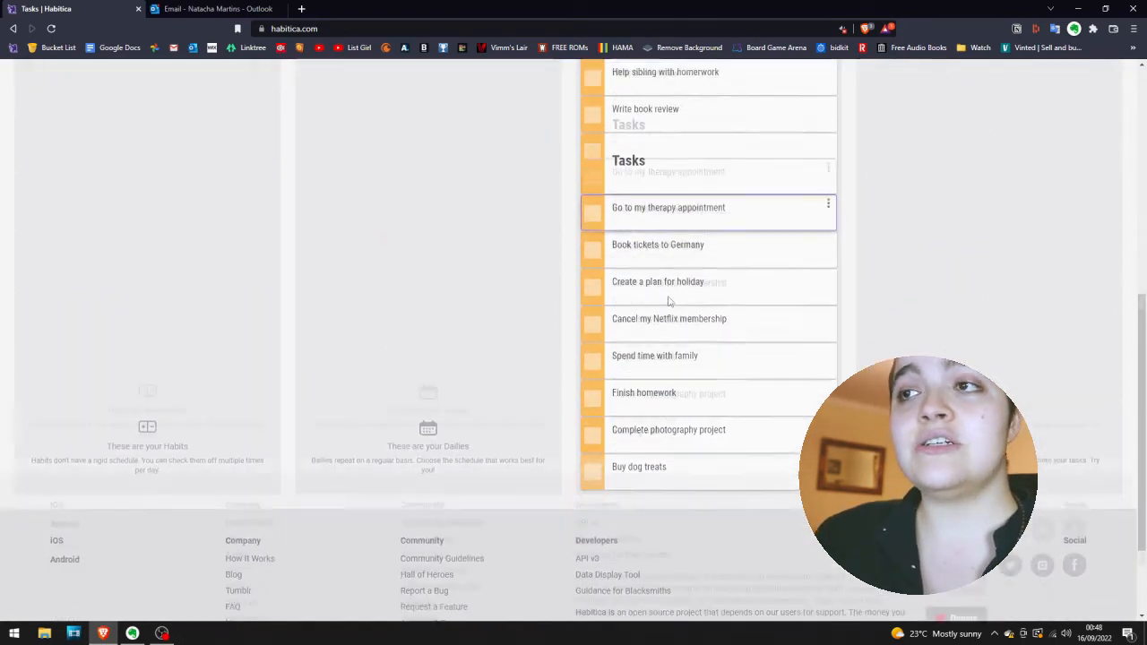
scroll(661, 410, "up", 5)
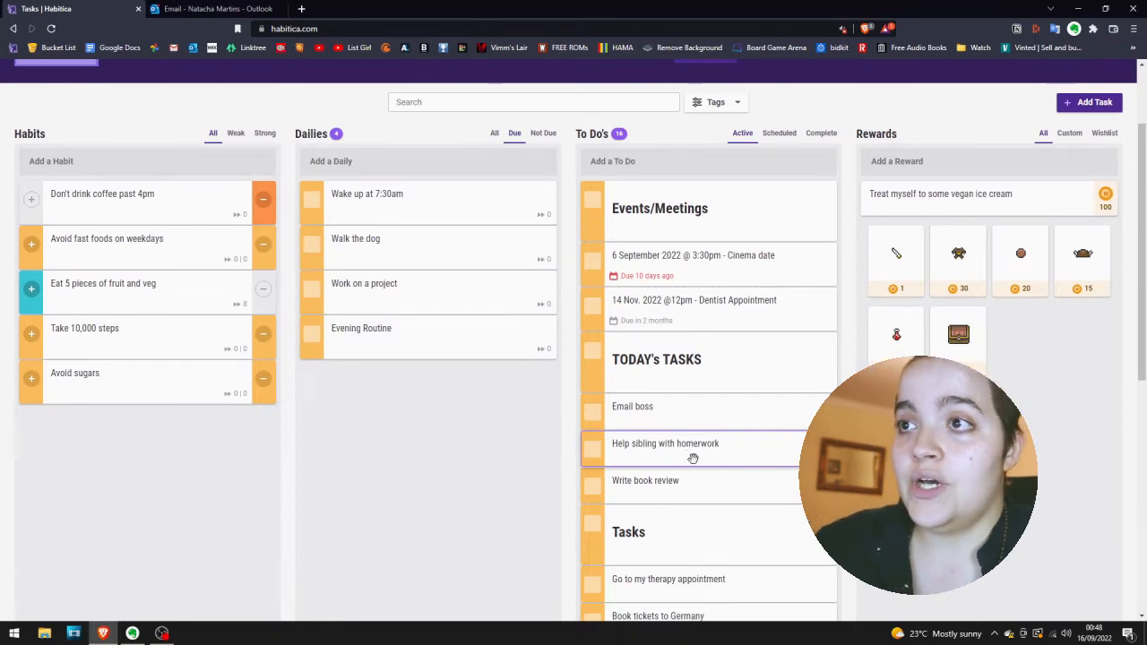
scroll(694, 443, "down", 3)
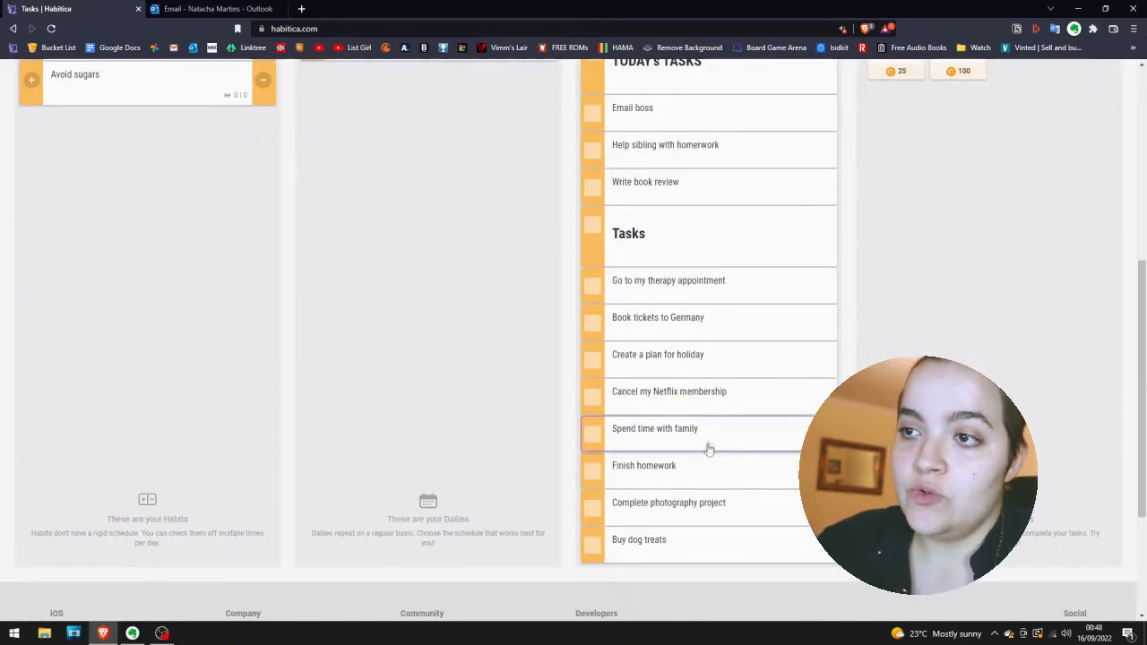
scroll(493, 427, "up", 3)
Add the checklist items "Take pictures of the ocean" and "Take pictures of animals in nature" to the "Complete photography project" to-do.
scroll(491, 428, "down", 4)
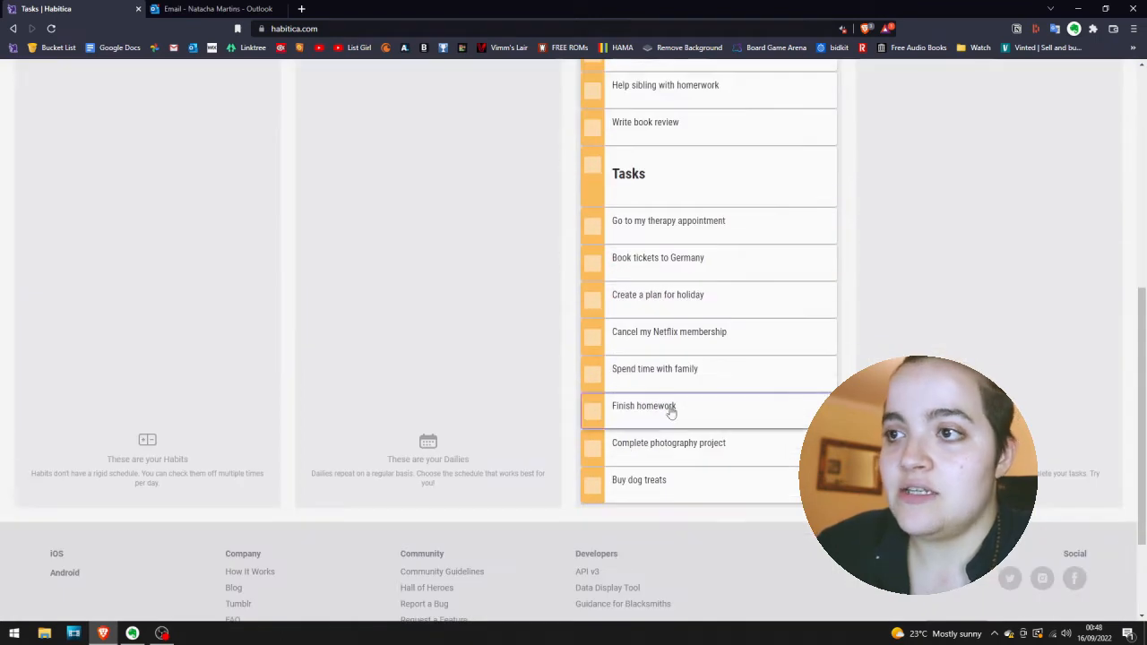
left_click(674, 439)
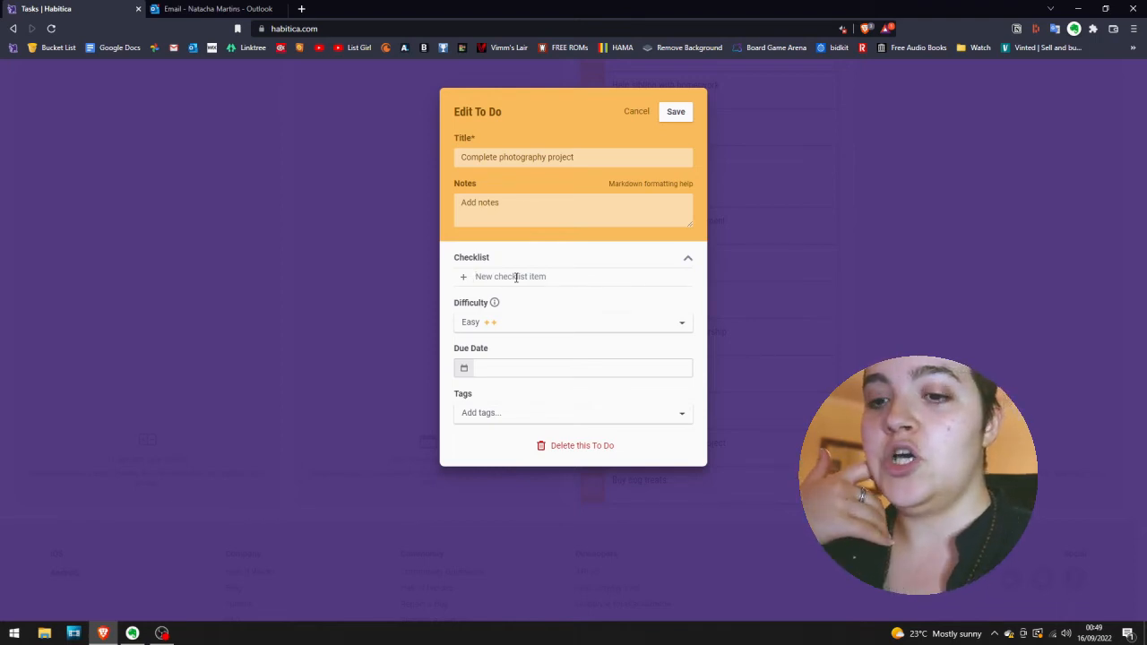
type("Take pictu")
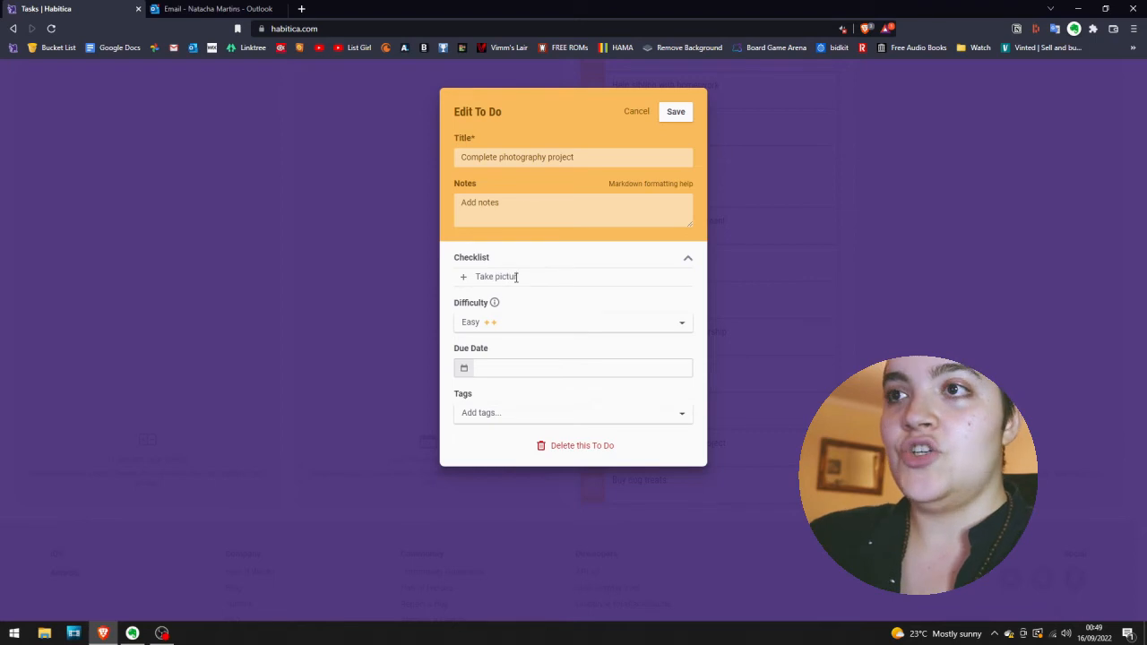
type("res of the ocean")
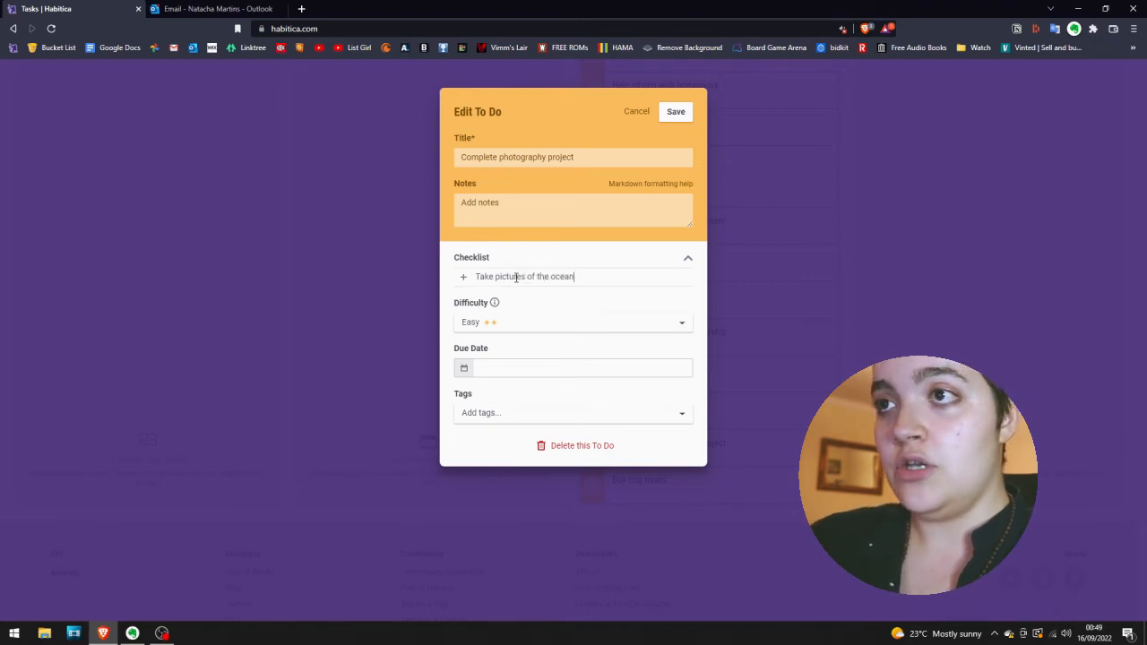
key("Return")
type("Take pictures of ani")
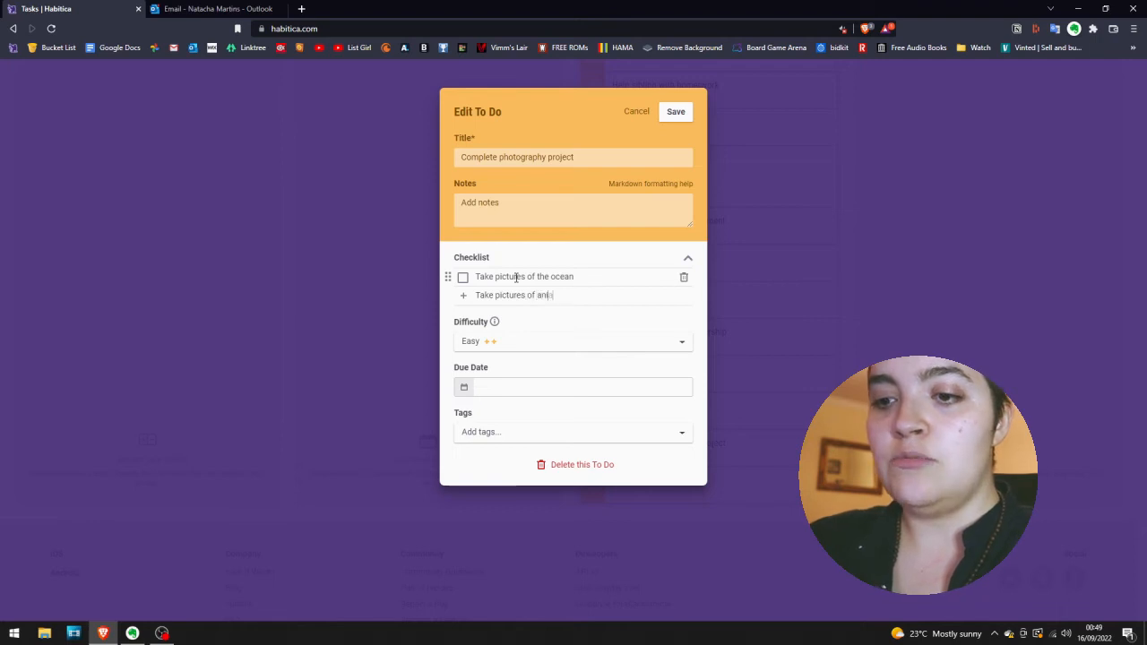
type("al")
key("BackSpace")
type("mals in")
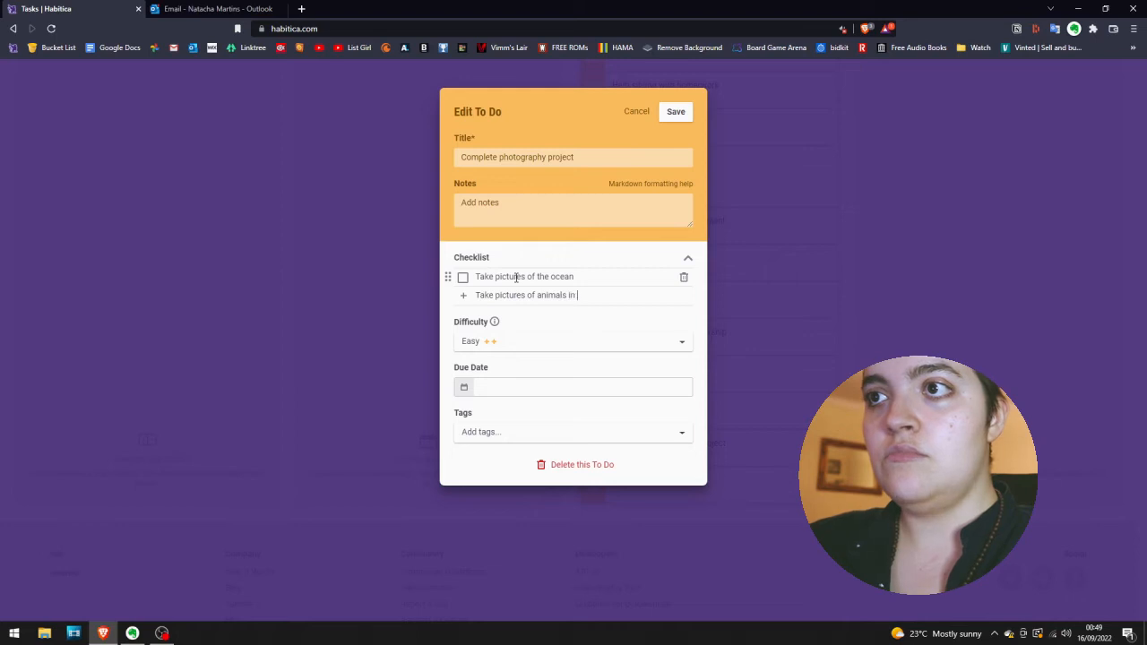
type(" nature")
key("Return")
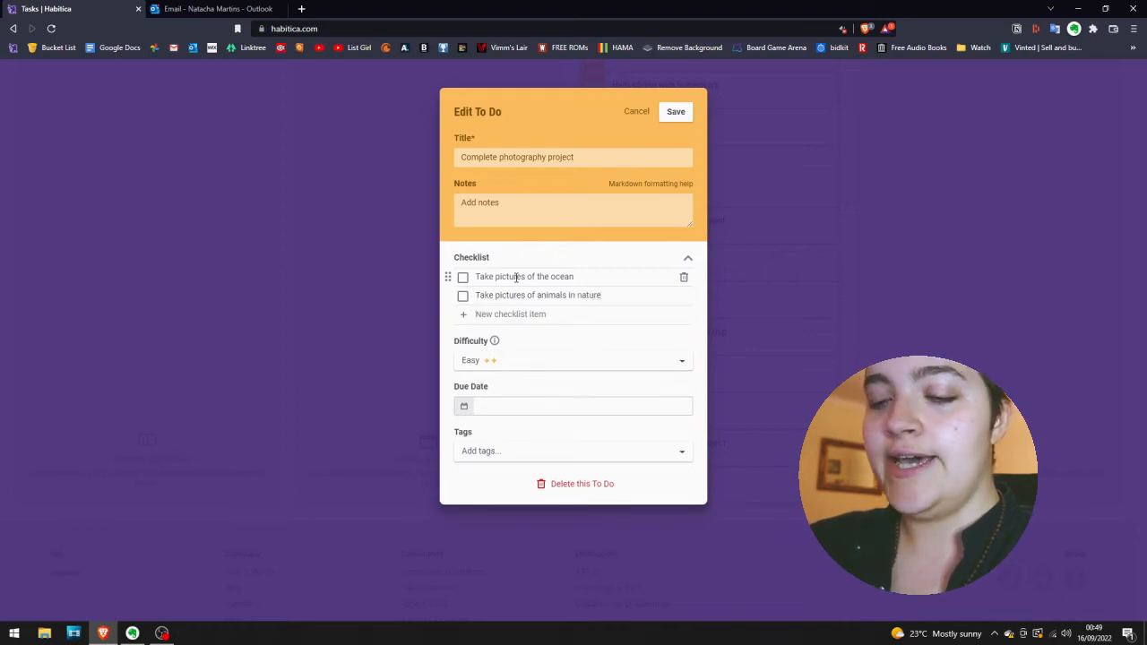
Add three more checklist items to the photography project to-do: "Process pictures", "Edit pictures" and "Print pictures".
type("Plocess")
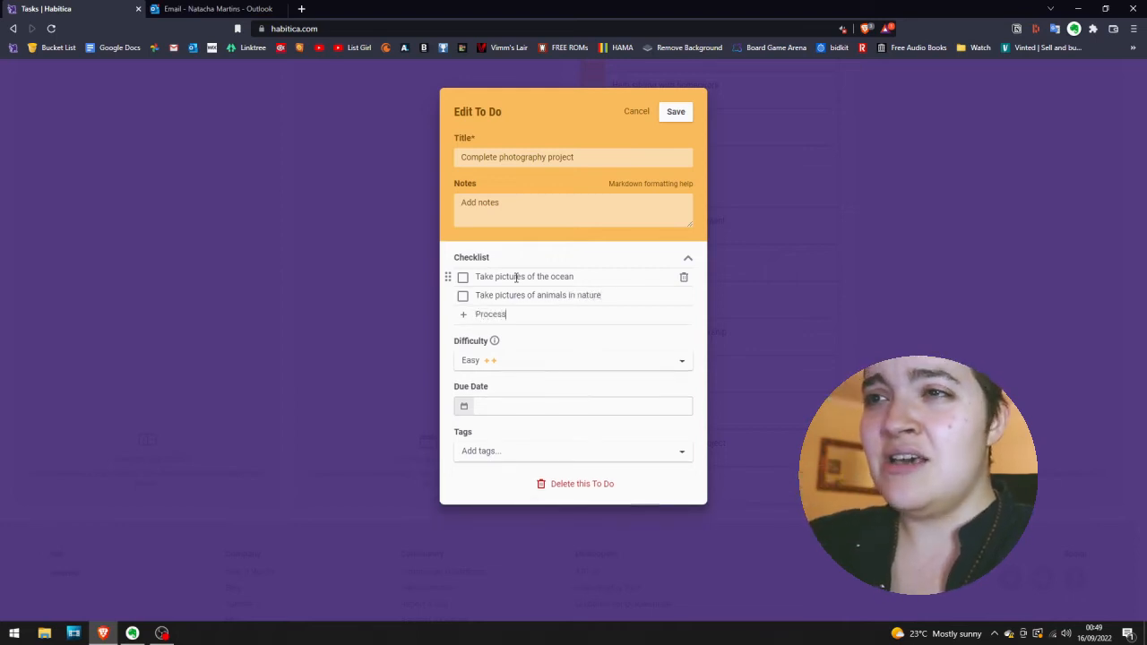
type(" pictures")
key("Return")
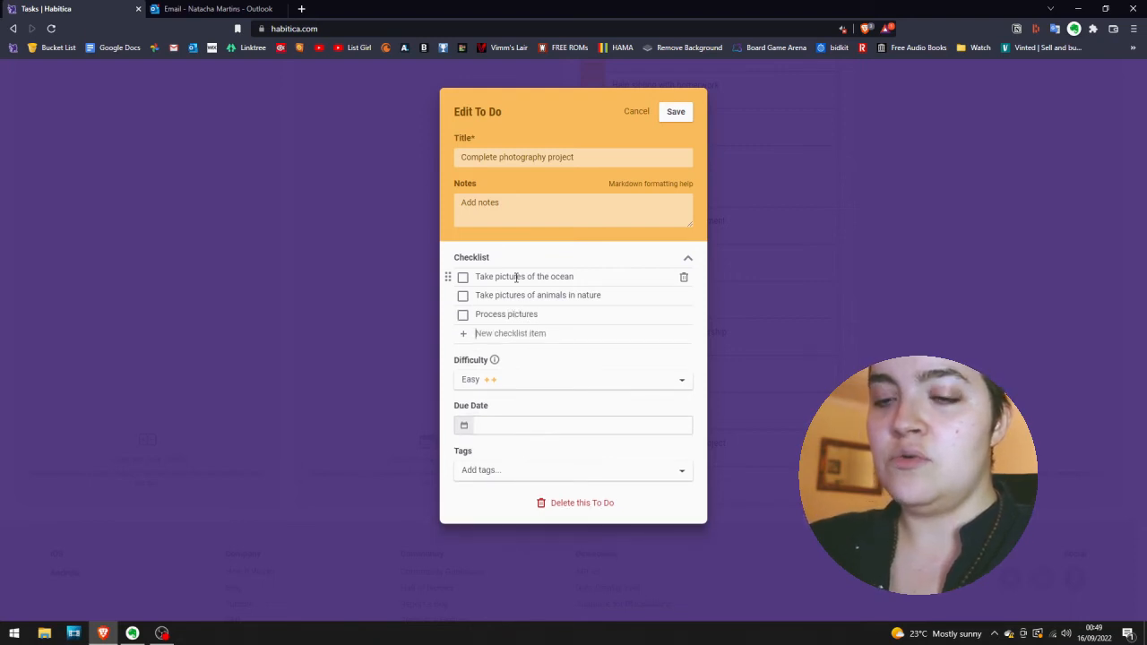
type("Edit pictures")
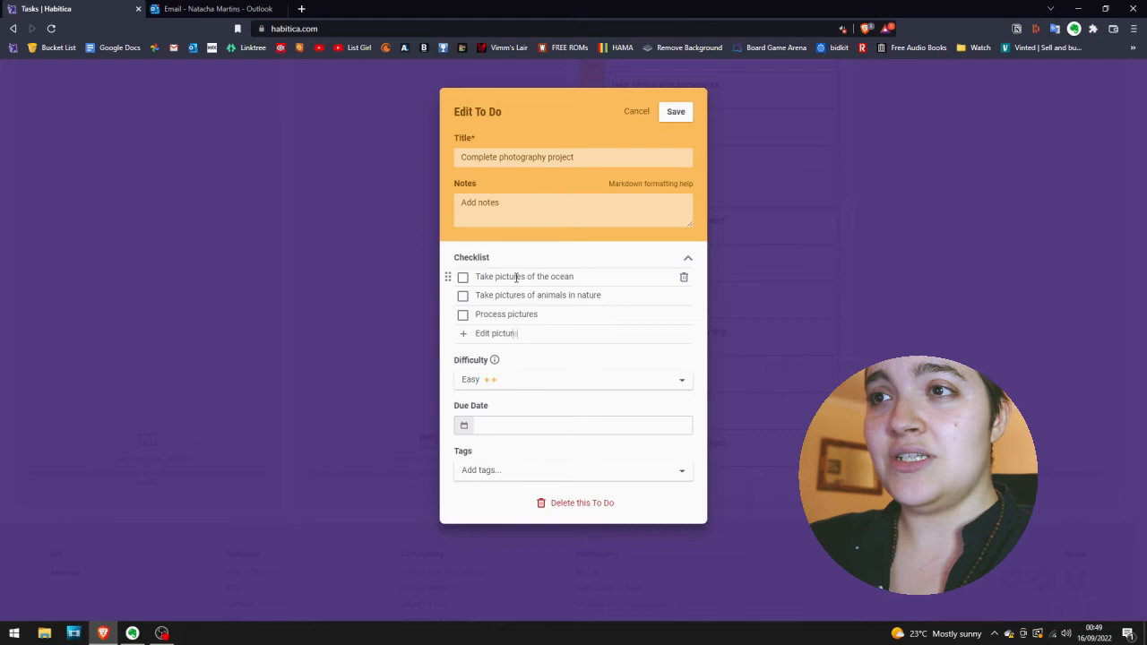
key("Return")
type("Print p")
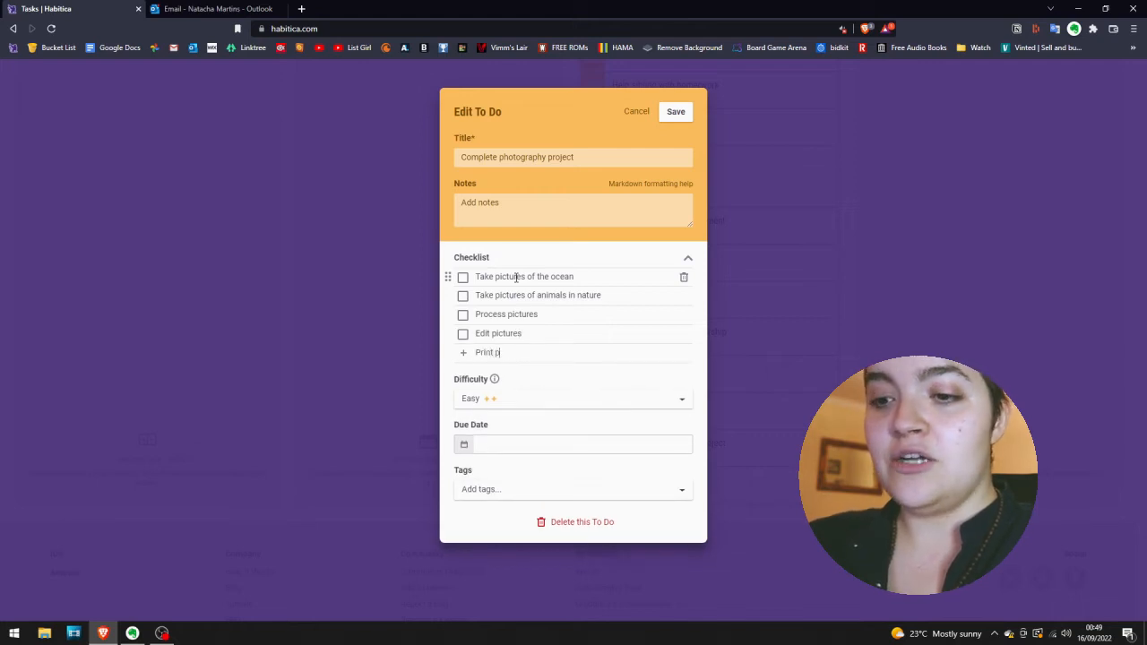
type("ictures")
key("Return")
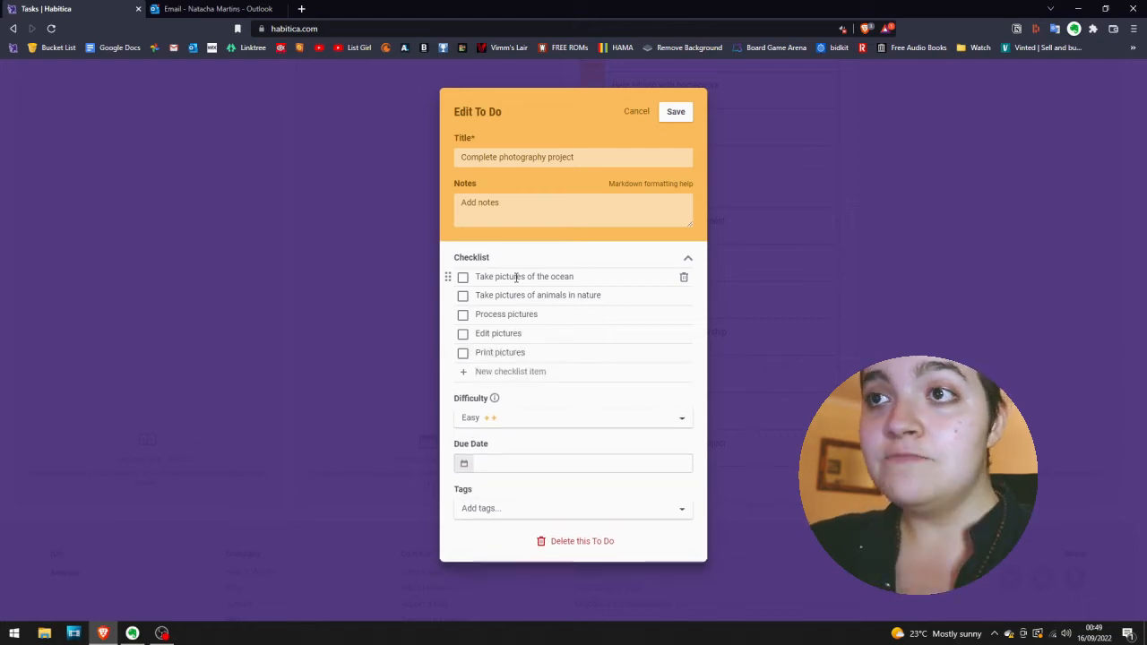
Add the checklist item "Add pictures to portfolio" to the "Complete photography project" to-do and save it.
type("A")
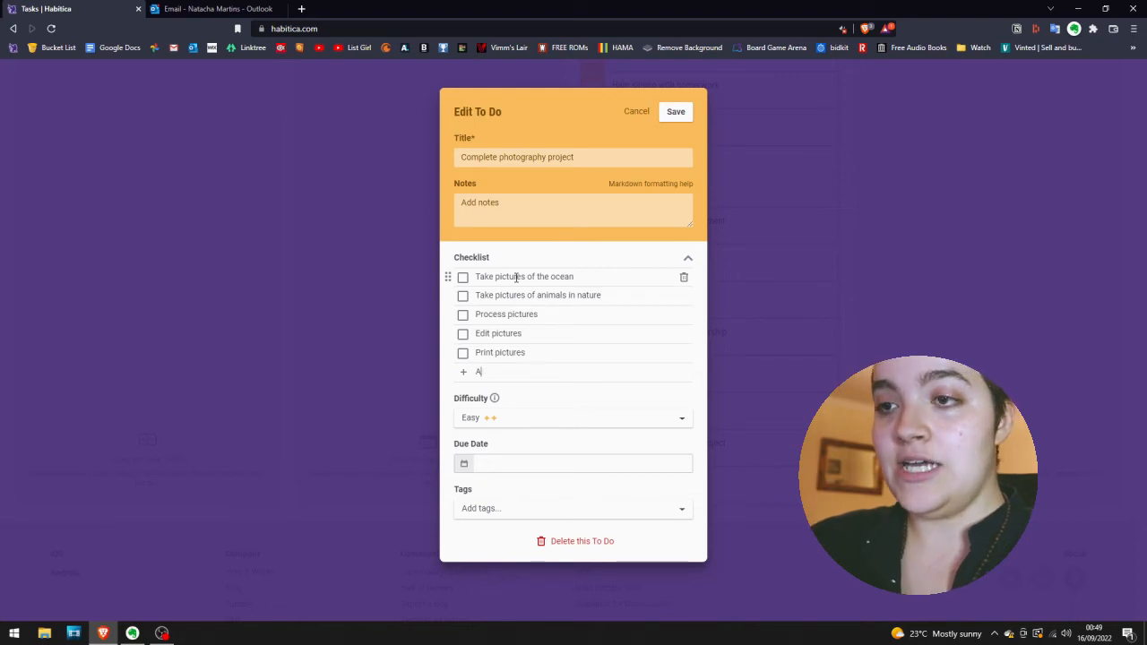
type("dd pictures to")
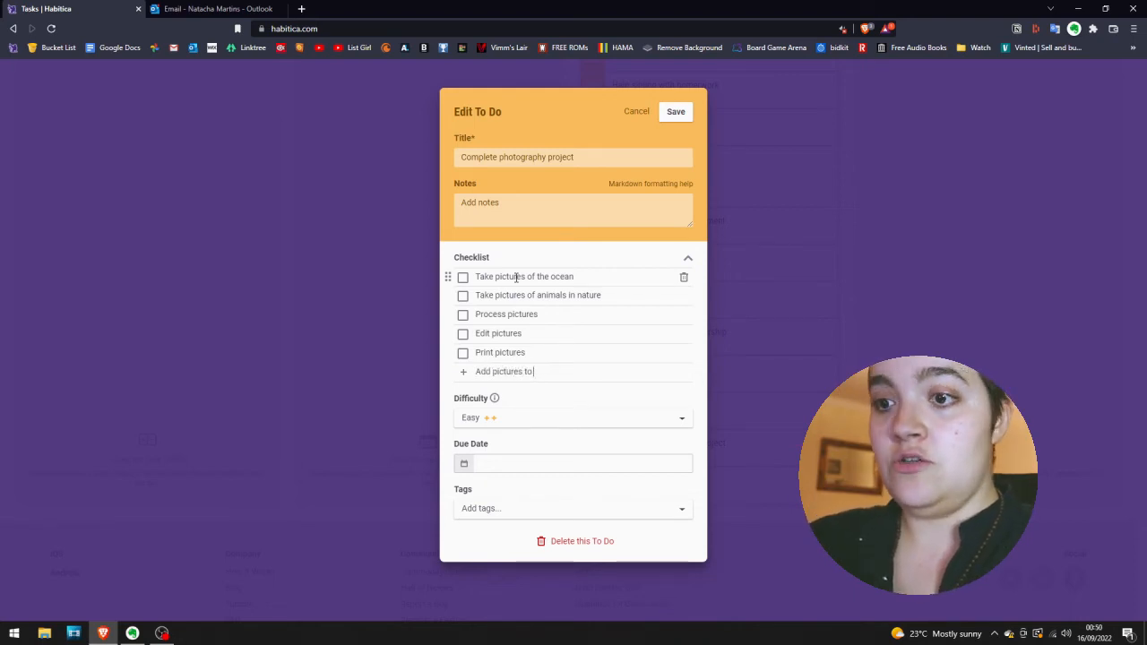
type(" portfolio")
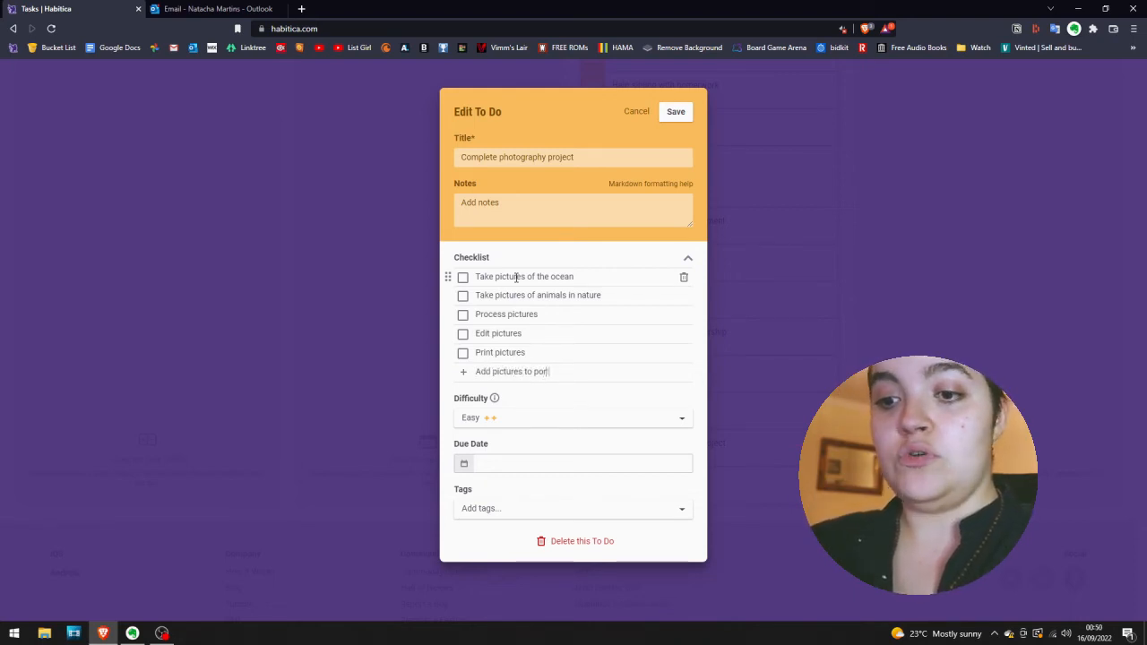
key("Return")
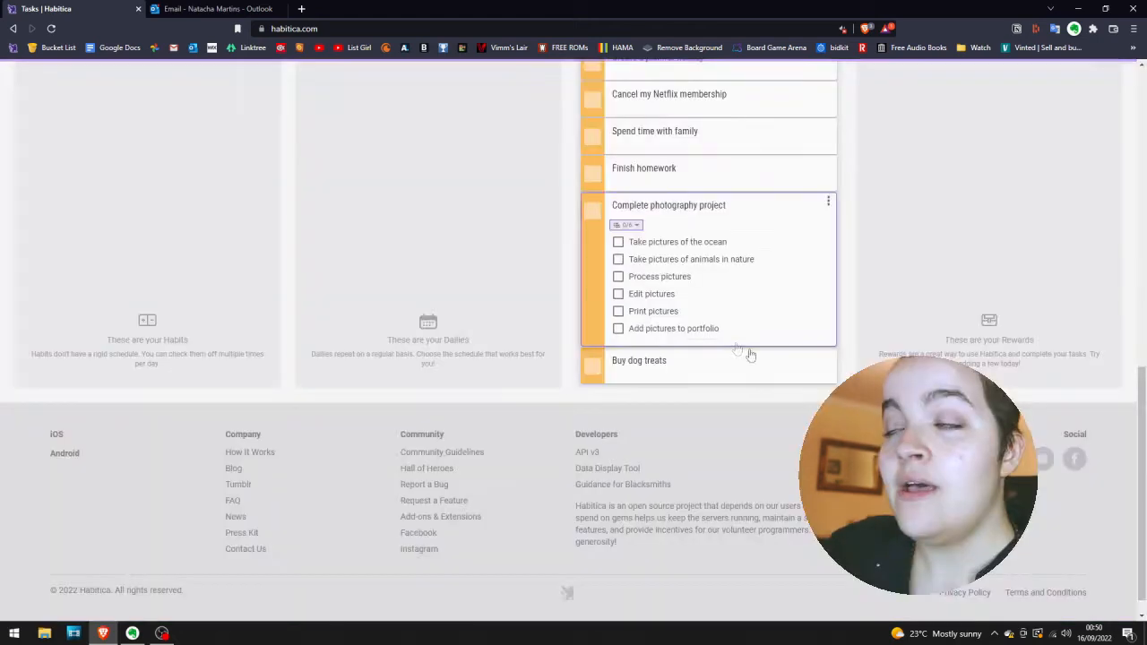
scroll(753, 357, "up", 2)
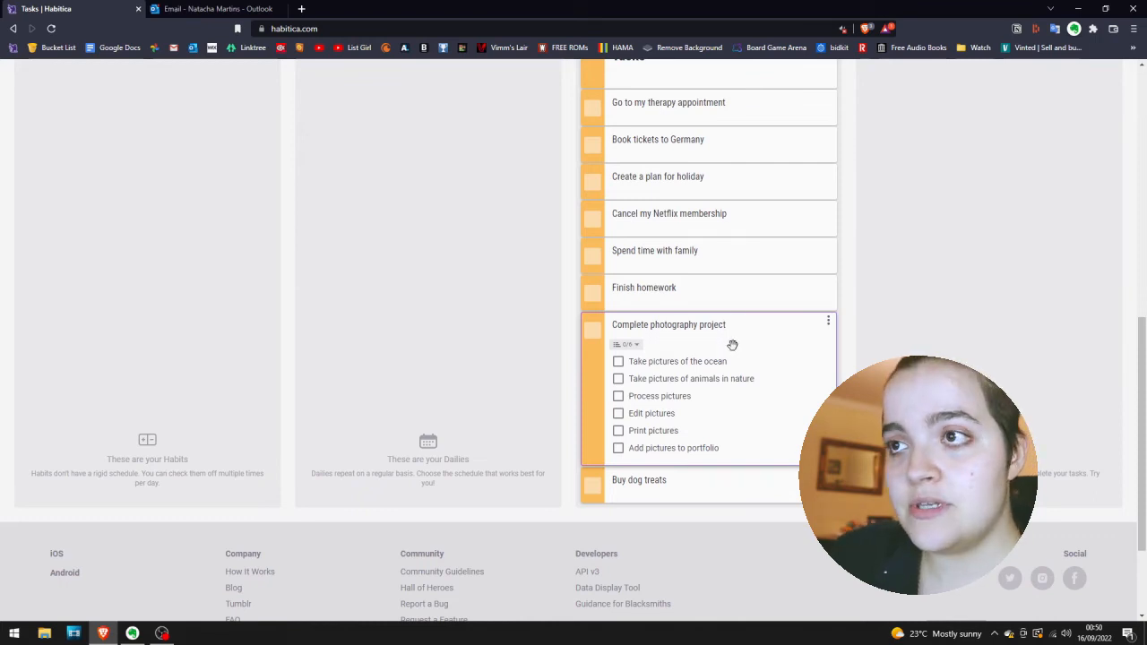
scroll(771, 314, "up", 5)
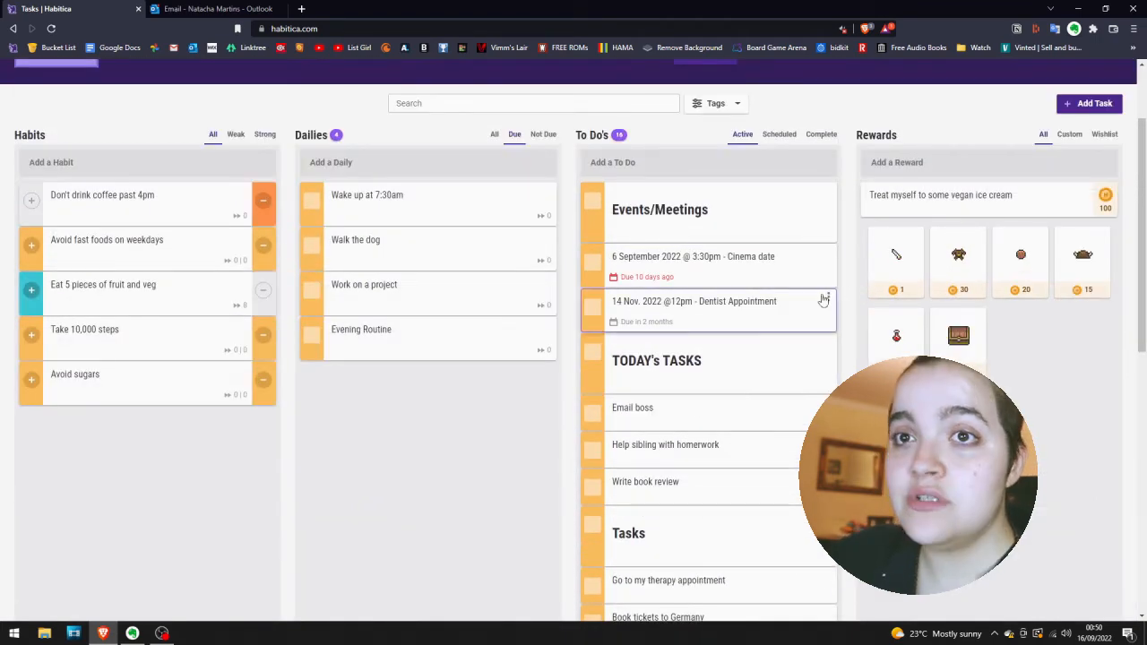
left_click(711, 313)
left_click(482, 199)
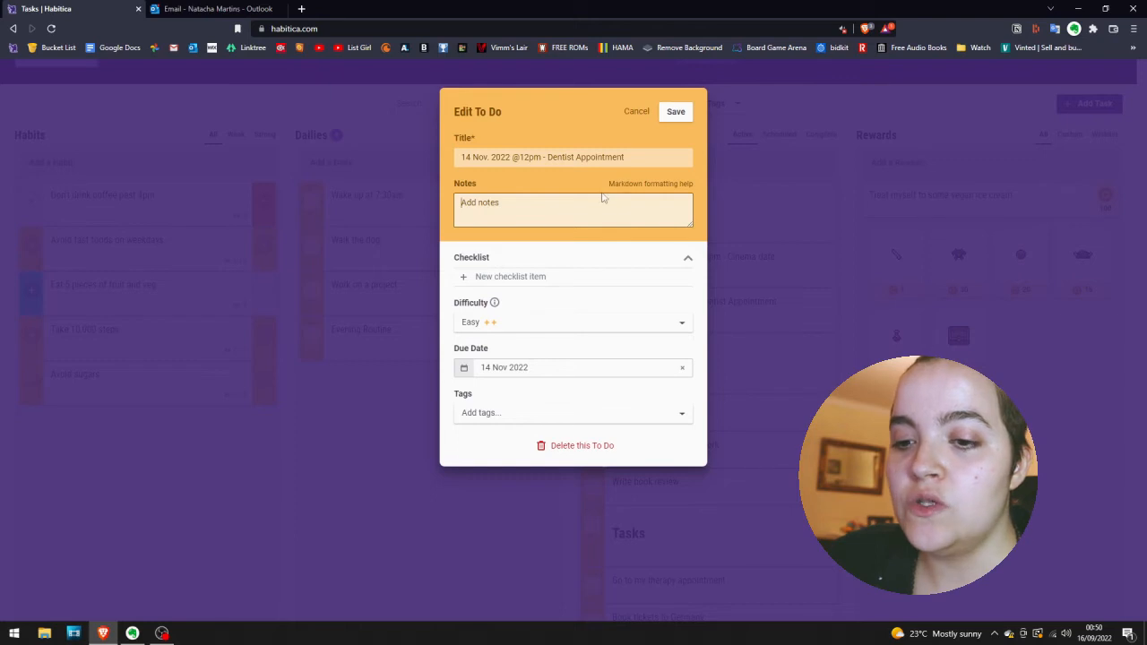
type("Dr.")
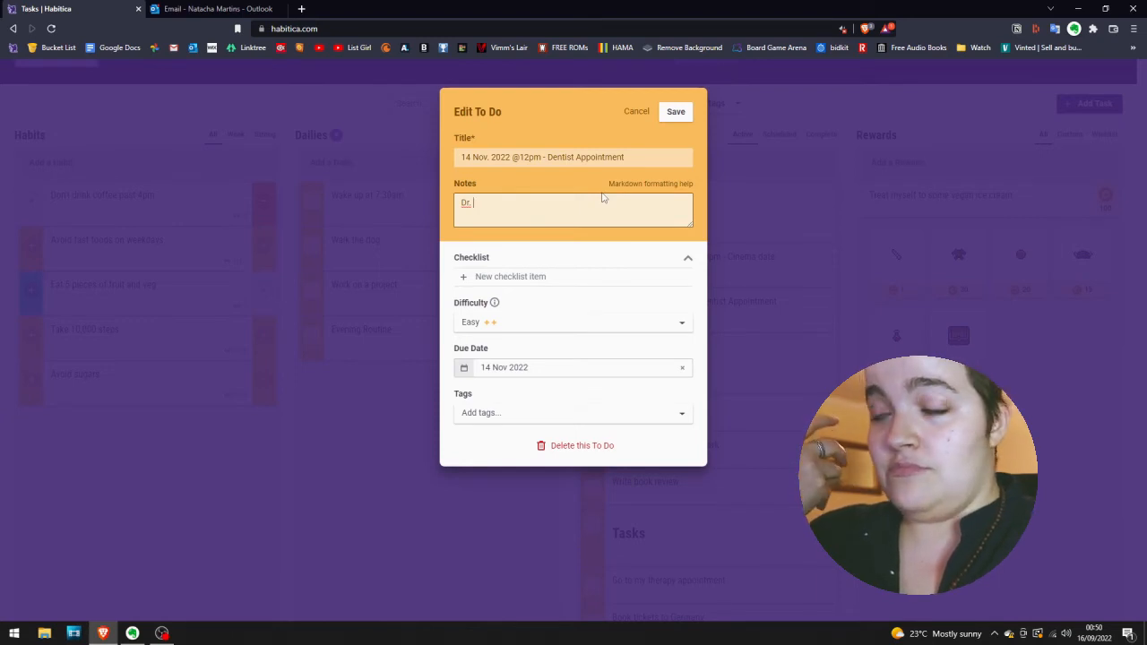
type("Di")
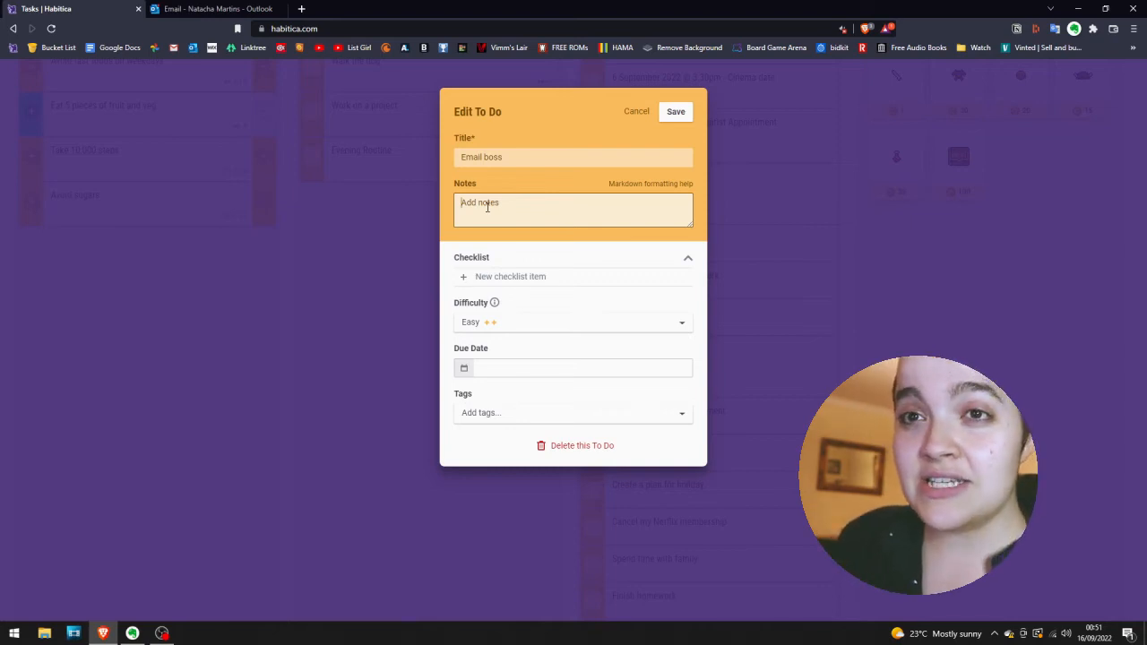
Add the note "About current project updates" followed by the boss's e-mail address to the "Email boss" to-do and save it.
type("About")
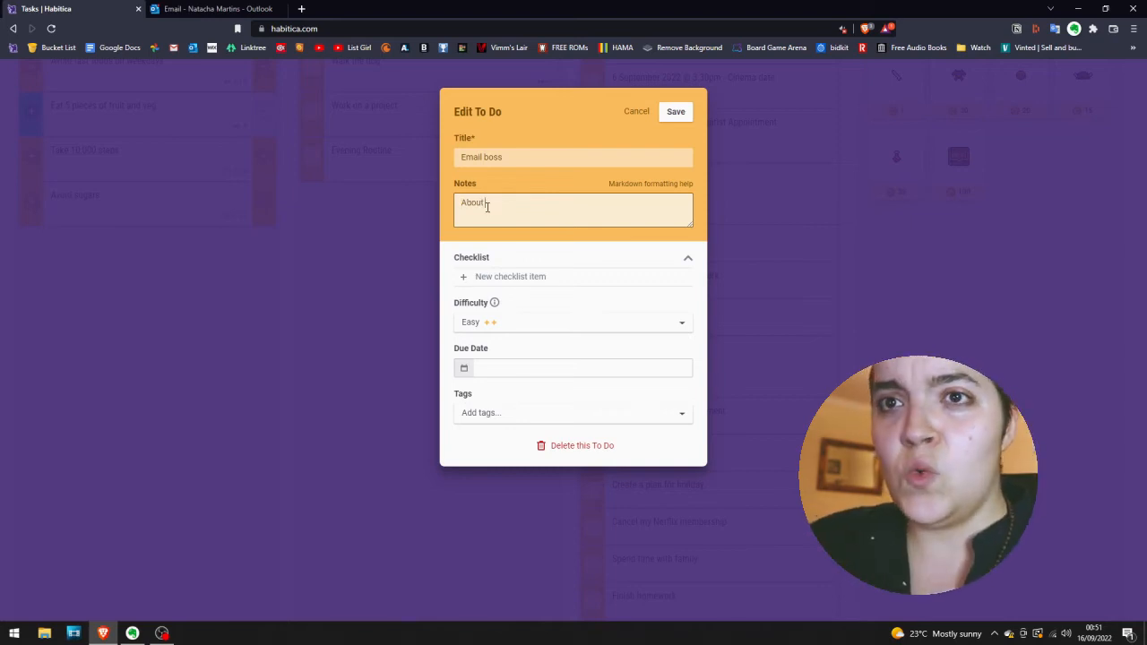
type(" current project updates")
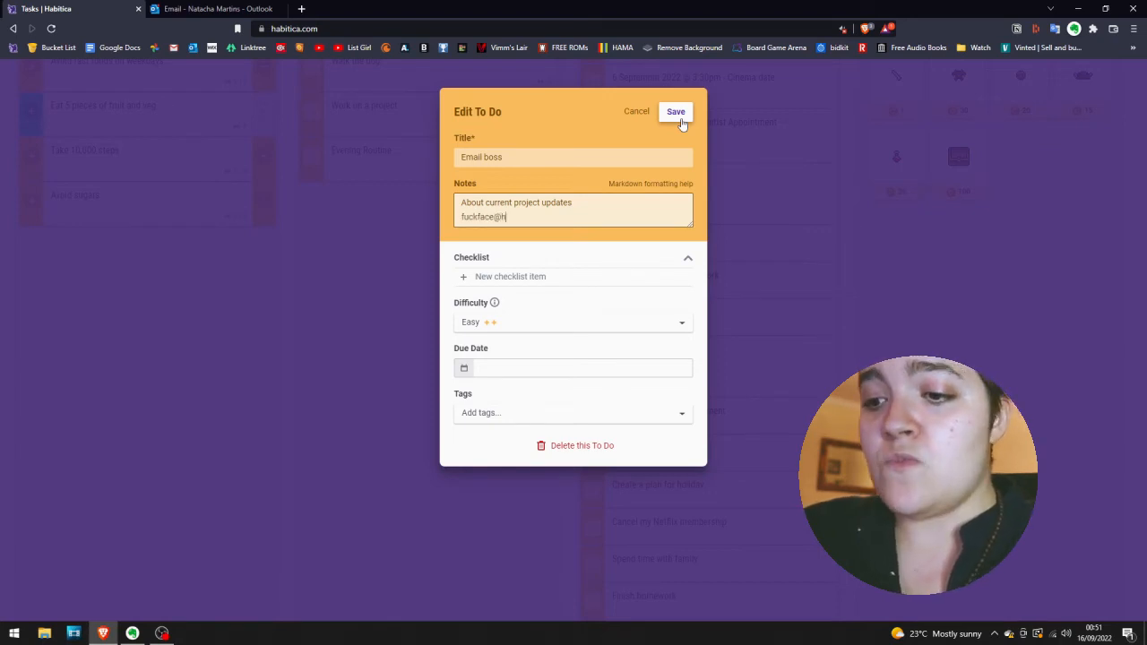
type(".")
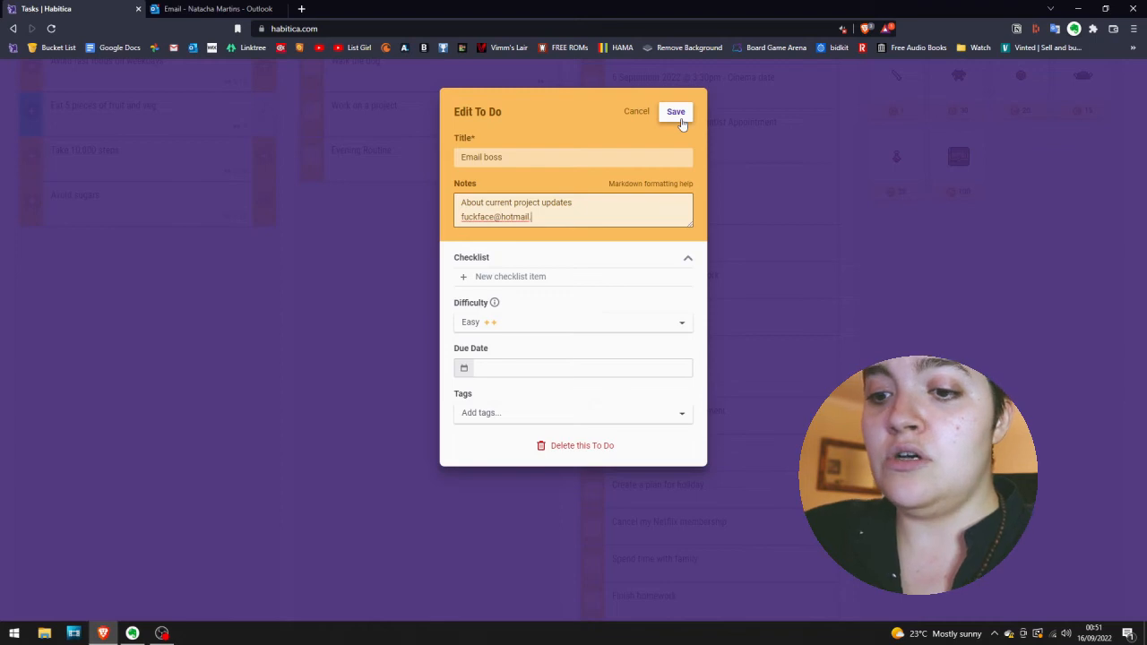
type("Iwantt")
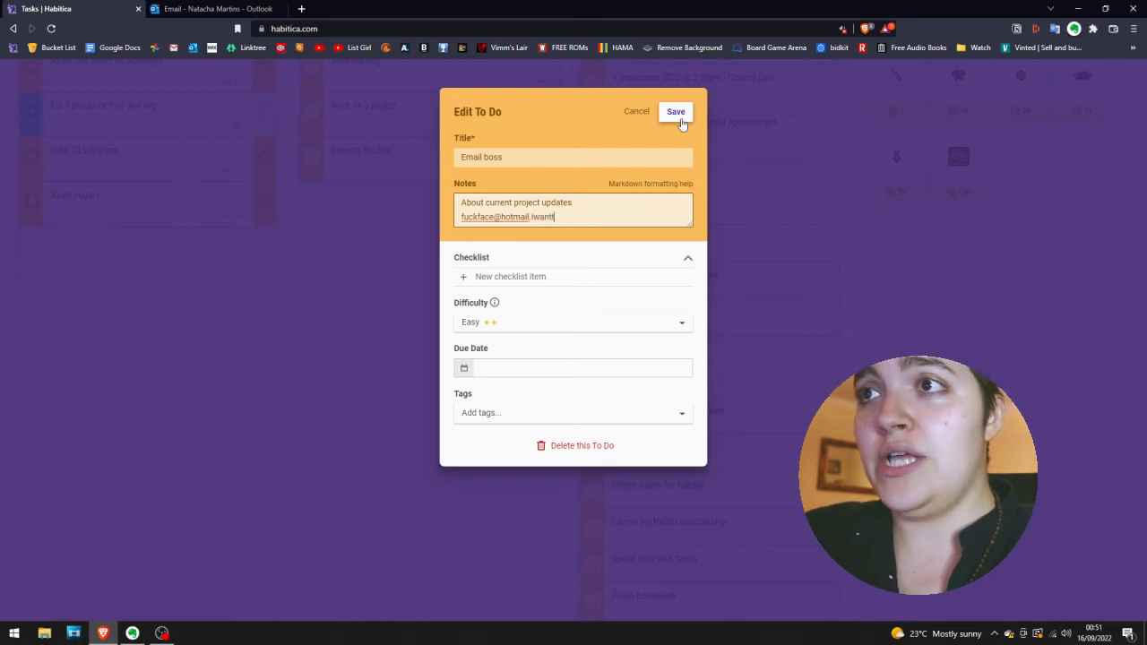
type("oquit.com")
left_click(679, 117)
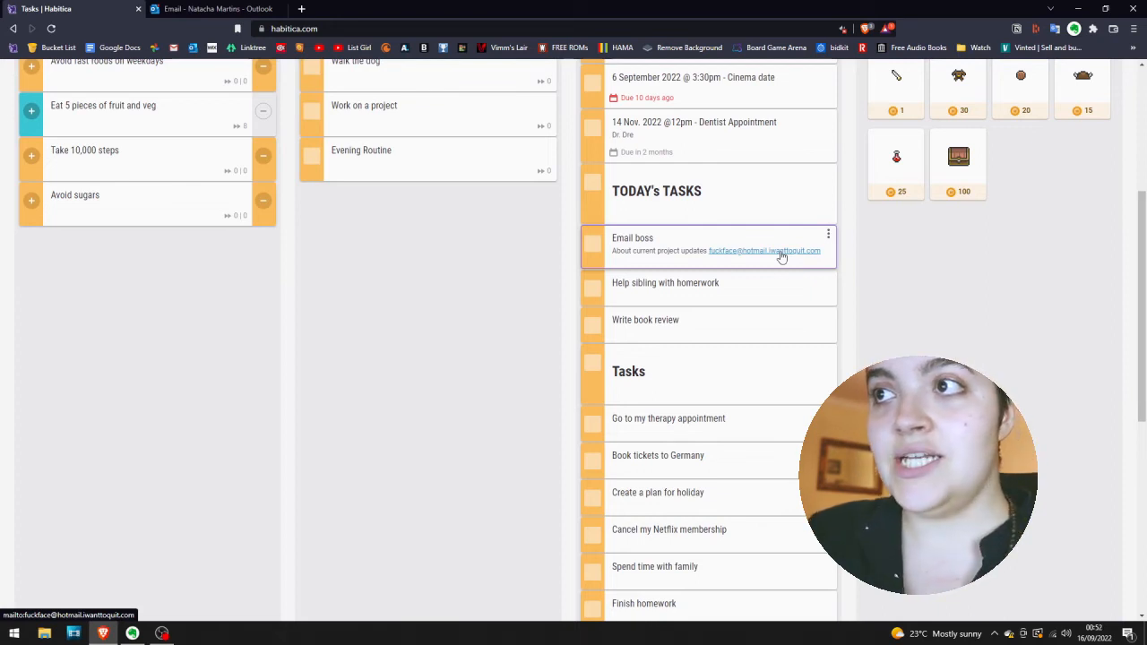
Begin a note on the "Avoid fast foods on weekdays" habit with "It will help me to maintain or lose weight".
scroll(681, 253, "up", 2)
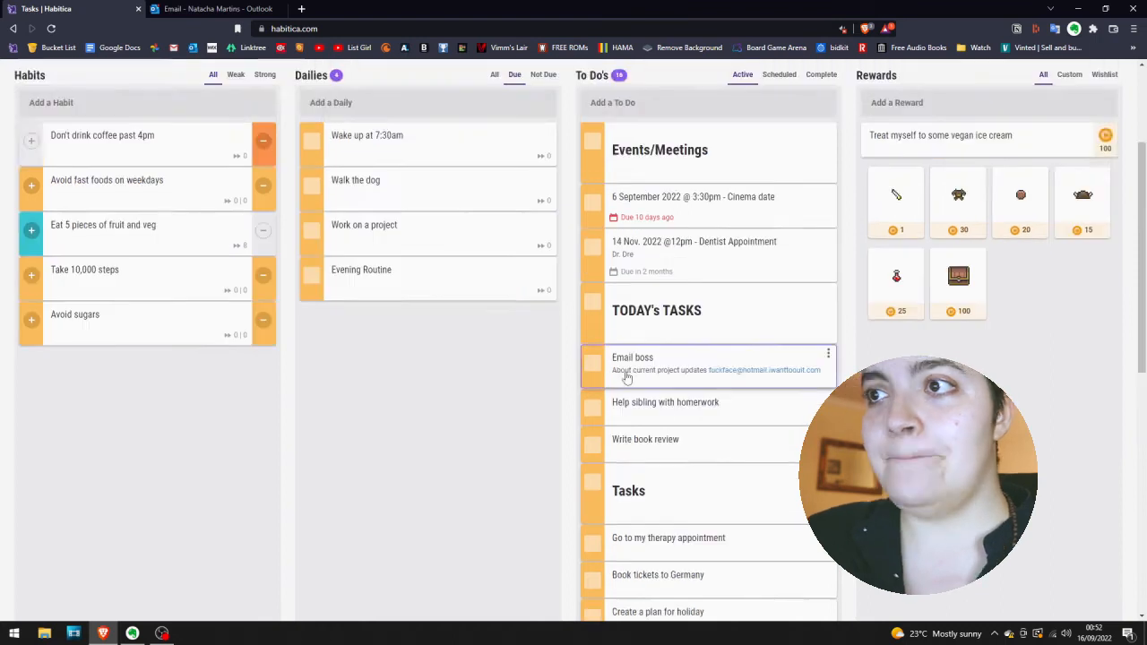
scroll(655, 377, "down", 1)
scroll(605, 379, "up", 1)
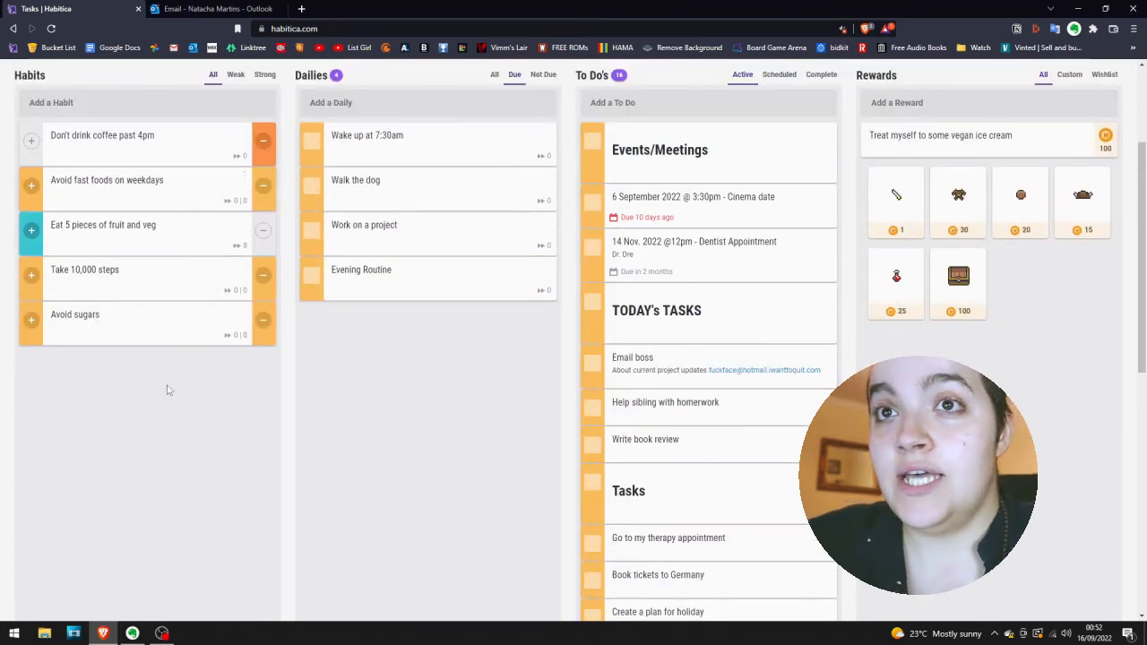
left_click(162, 187)
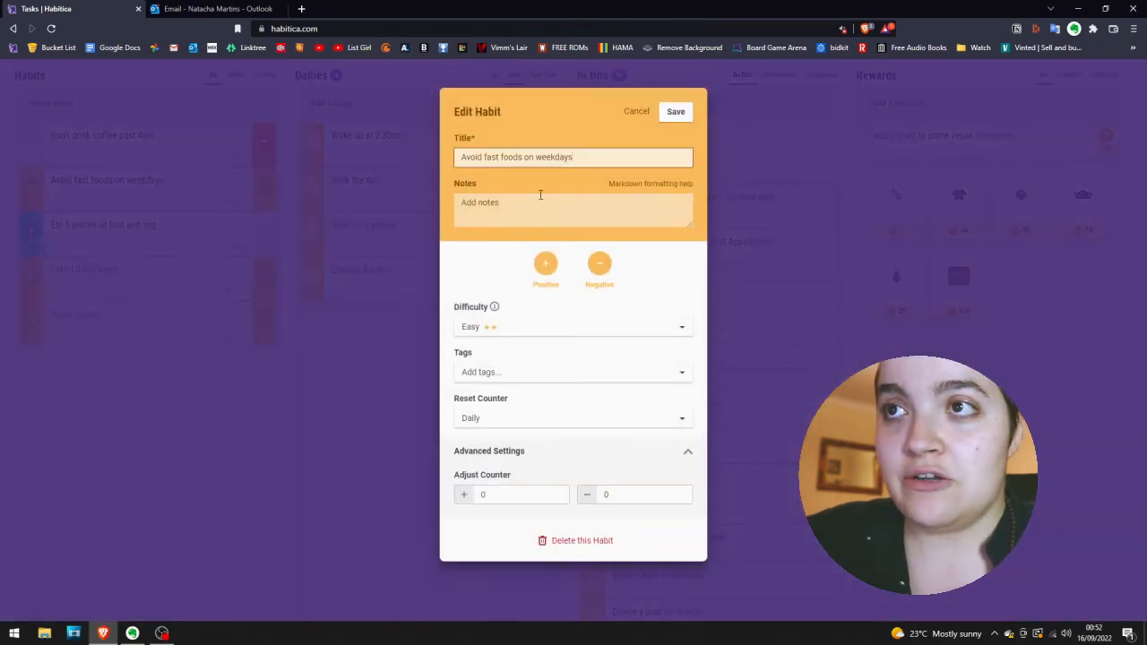
left_click(541, 196)
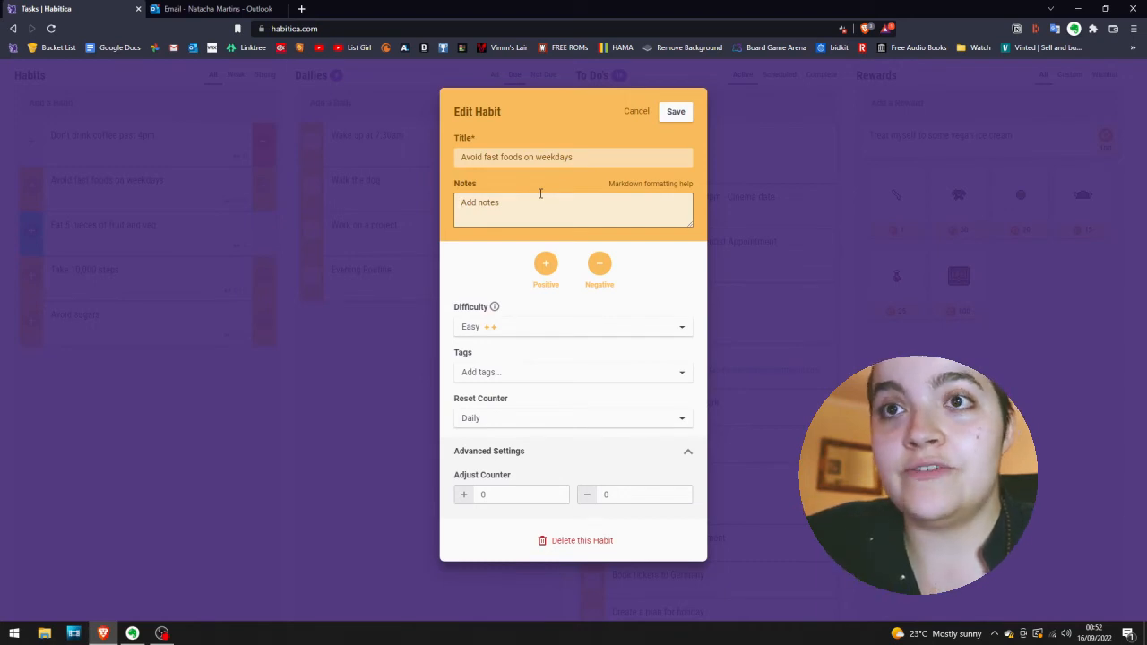
type("It")
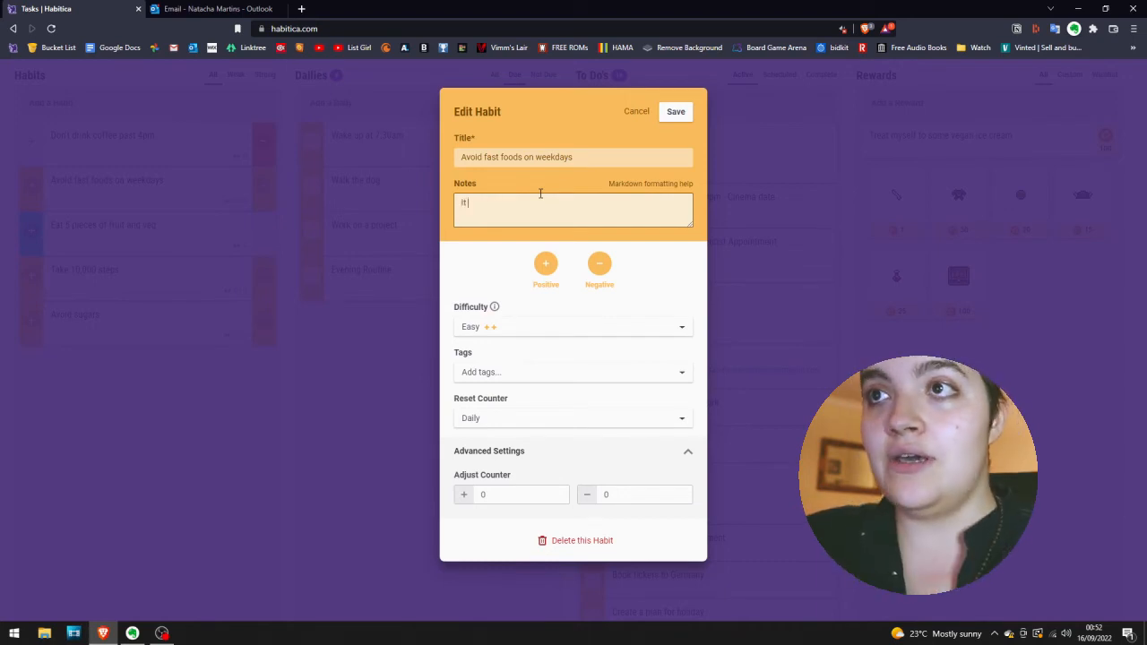
type(" will help me to maintain or lose w")
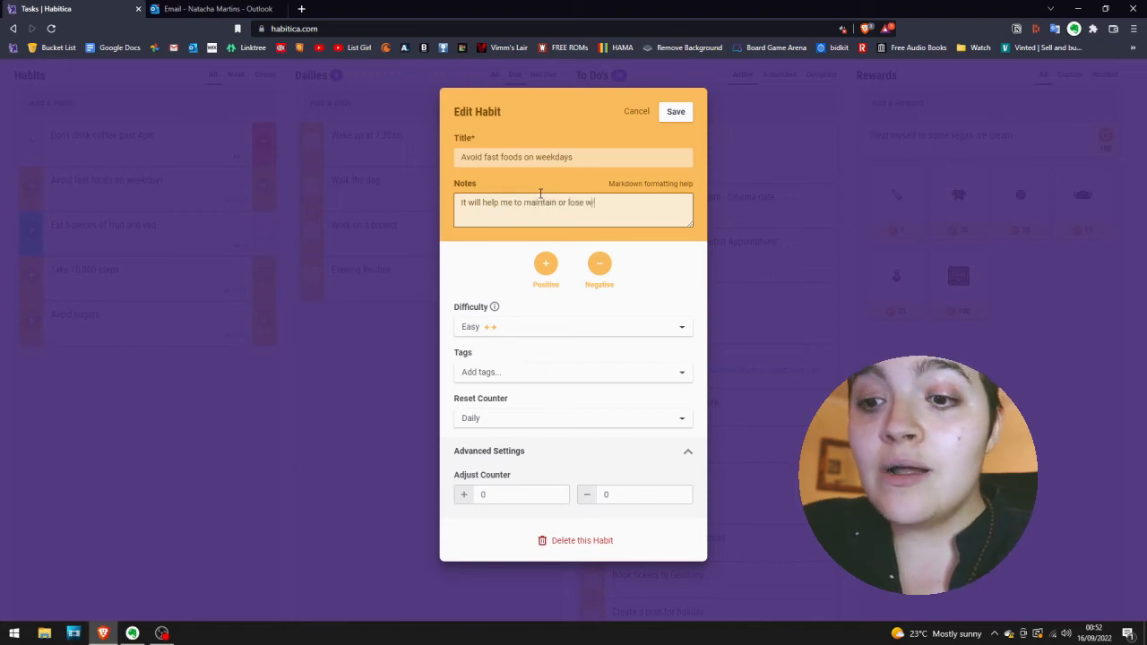
type("eight")
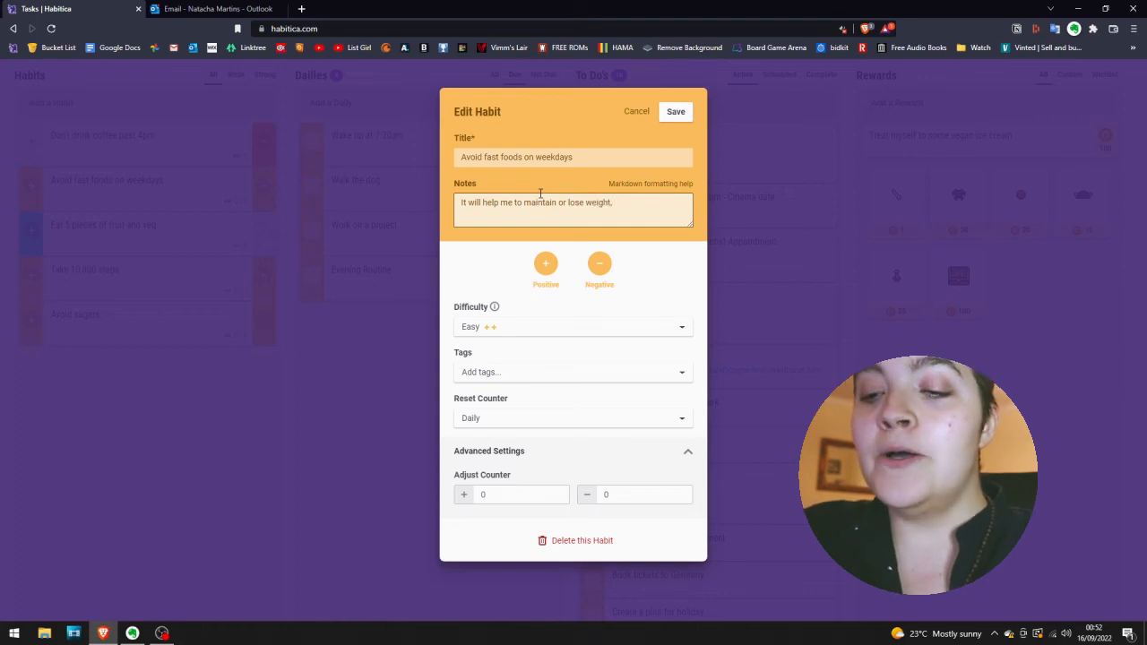
type(", it's")
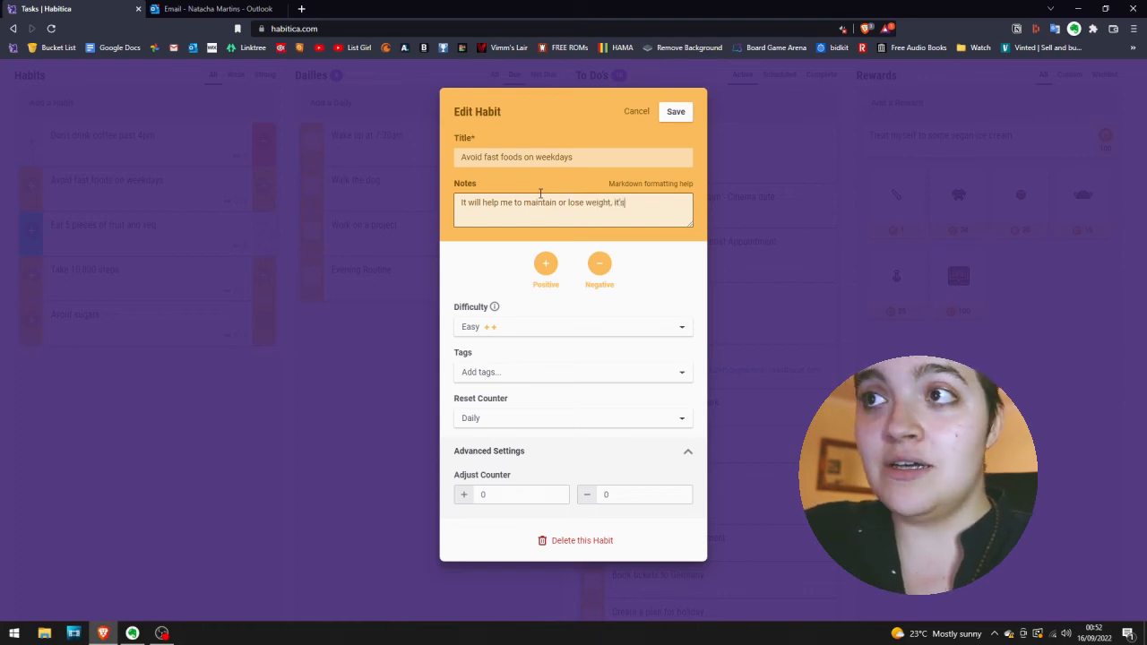
type(" better for my h")
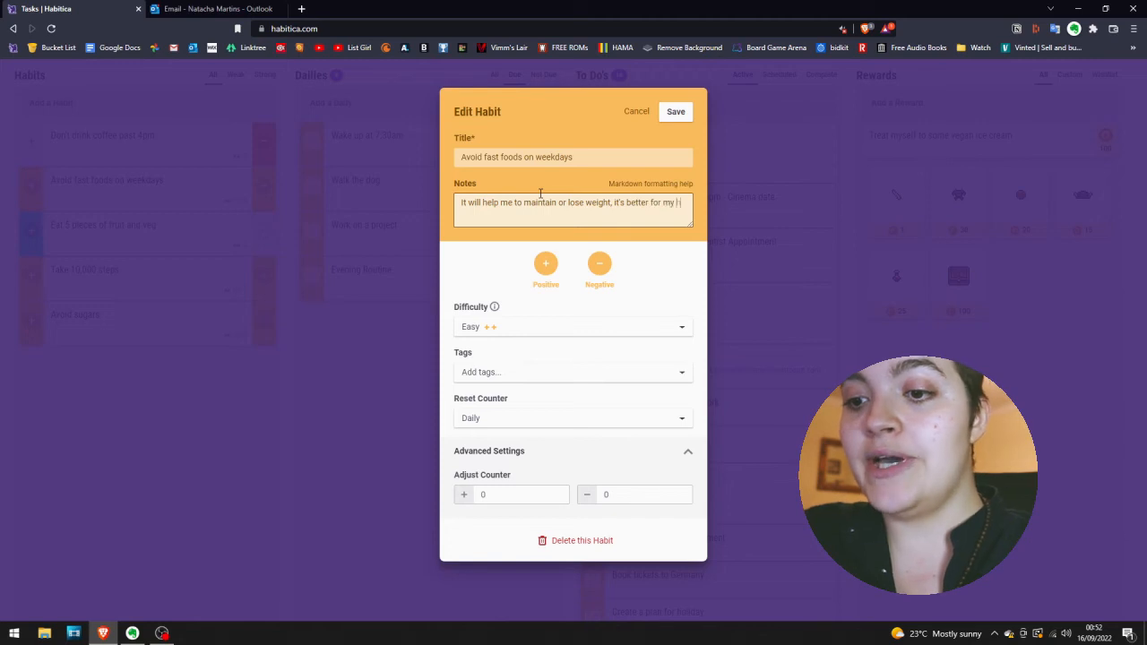
type("ealth. And allows me to e")
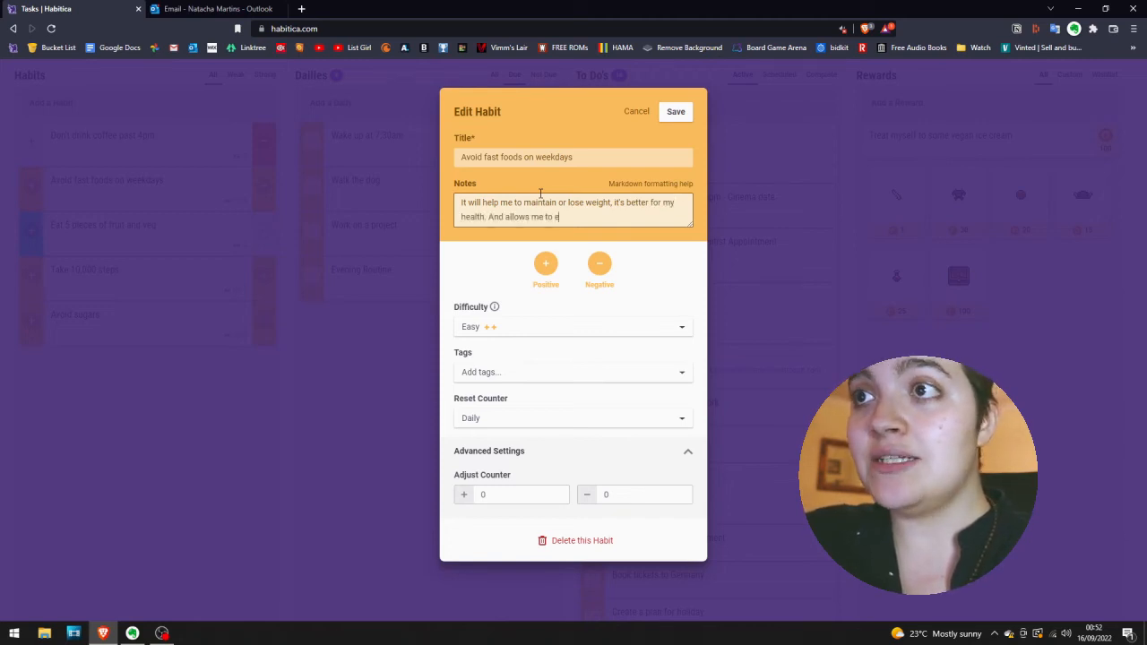
type("at healthi")
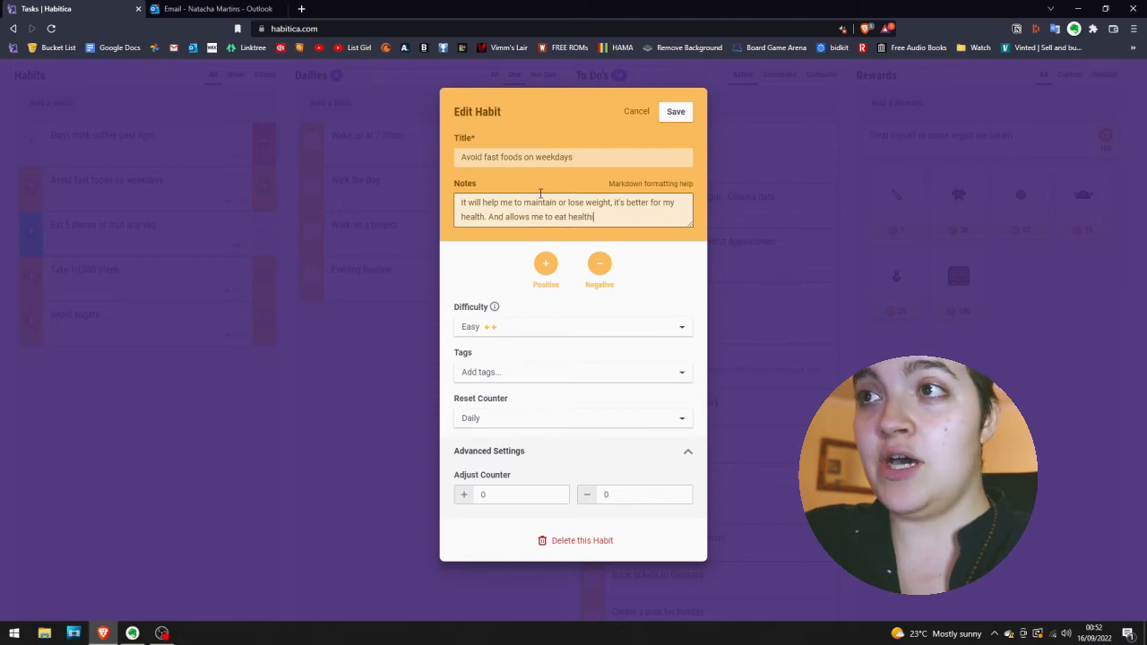
type("er throughout the week.")
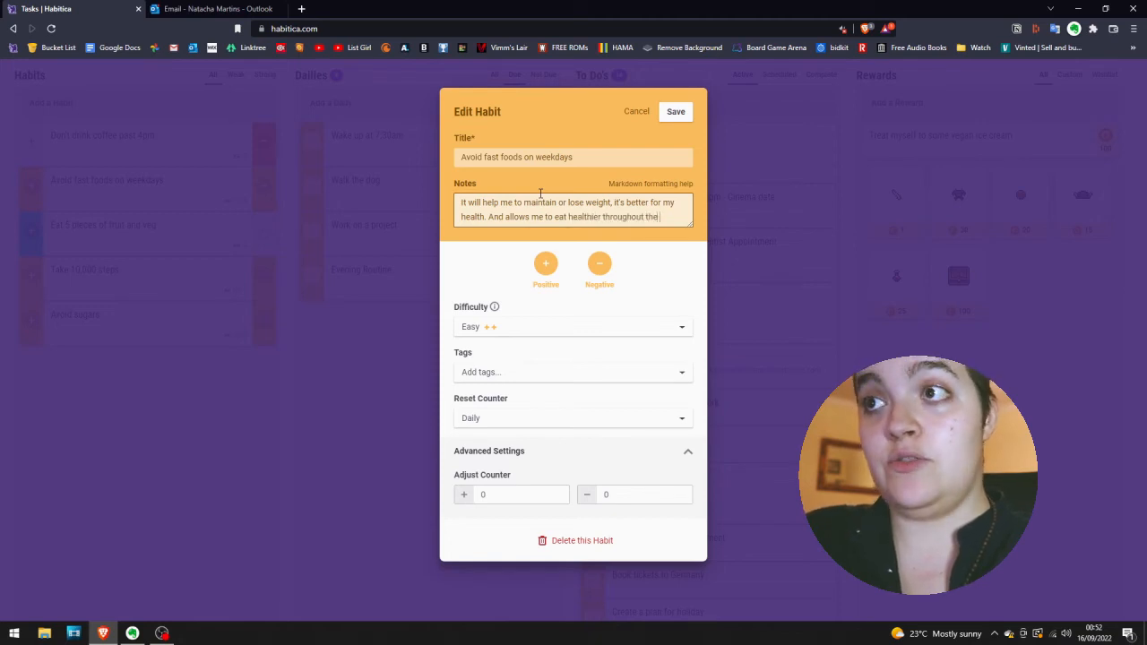
Continue the habit's note with ", it's better for my health. And allows me to eat healthier throughout the week." and save it.
left_click(2, 437)
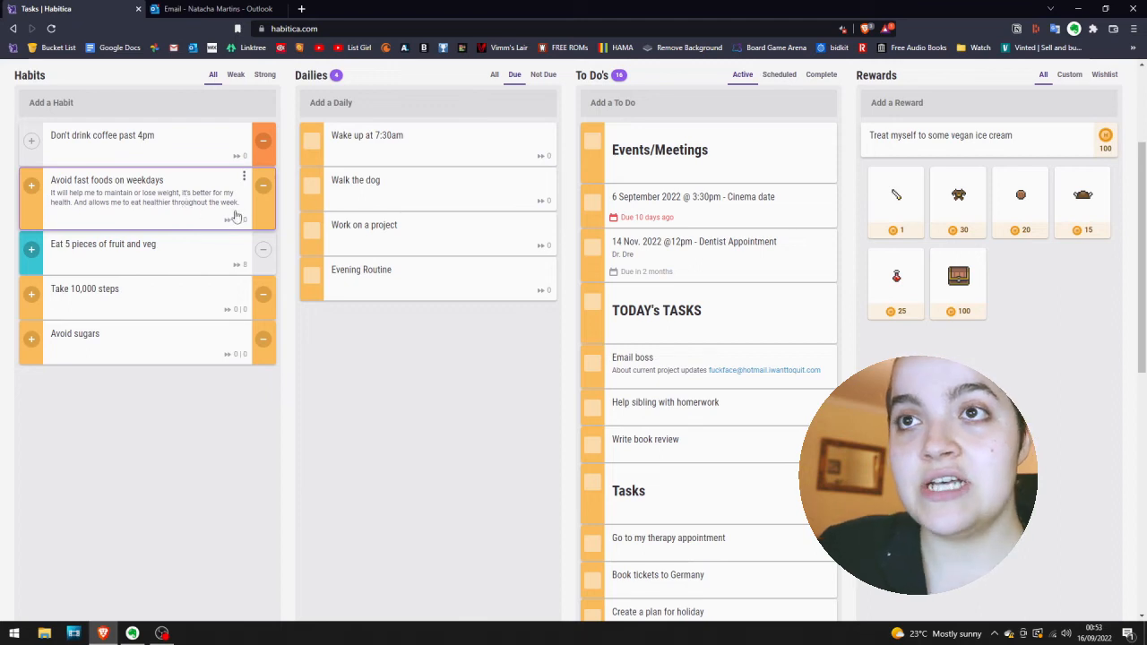
Review the notes and groupings across the habits, dailies and to-dos on the task board.
scroll(551, 325, "down", 3)
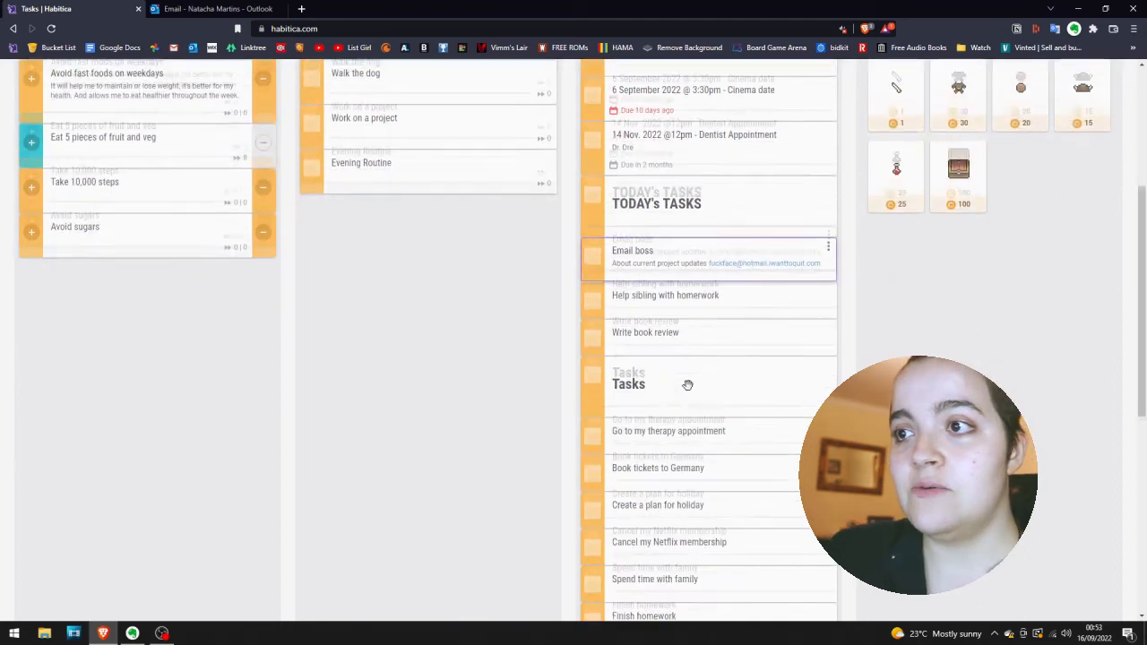
scroll(686, 385, "up", 5)
scroll(686, 385, "down", 3)
scroll(687, 384, "up", 4)
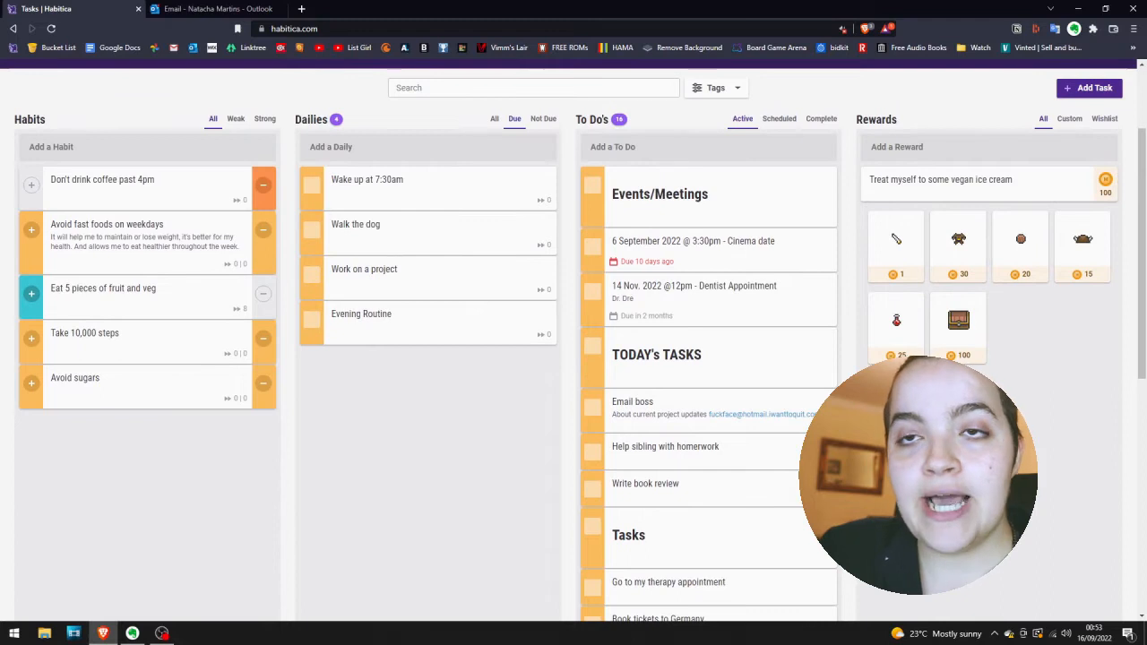
scroll(652, 260, "up", 2)
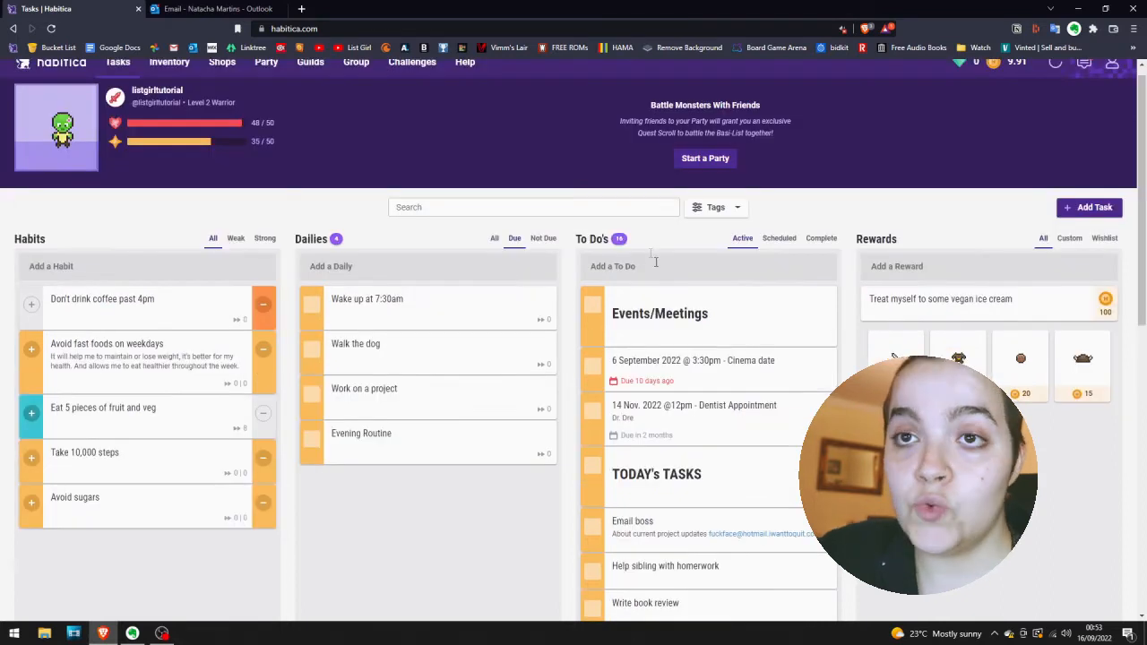
scroll(657, 268, "down", 2)
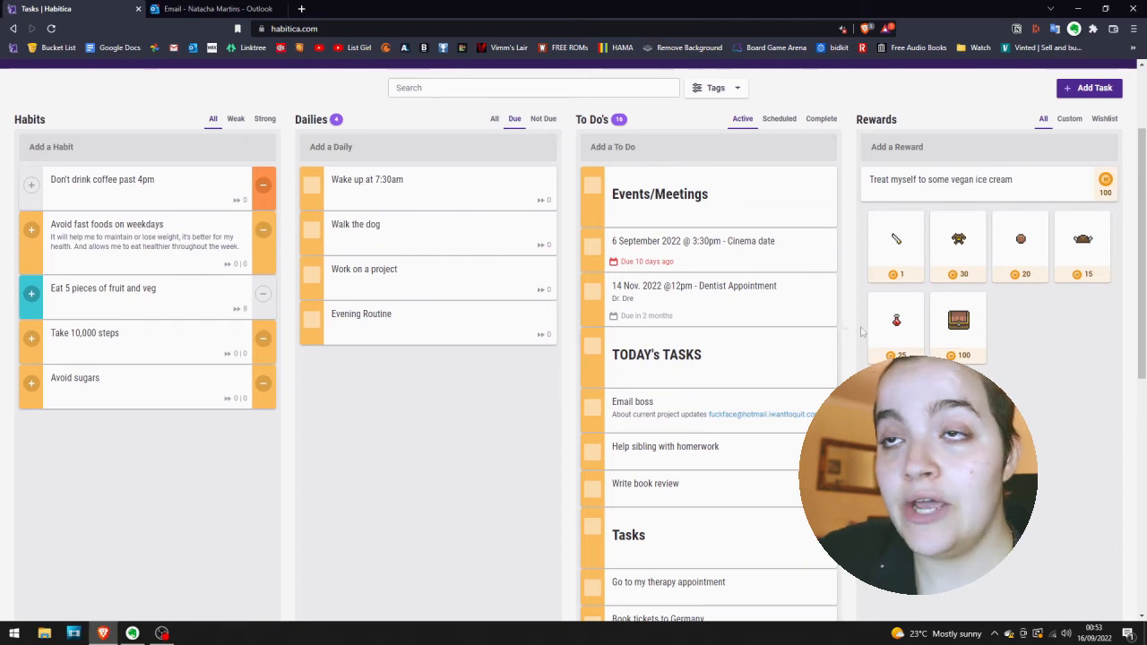
scroll(305, 251, "up", 2)
scroll(291, 296, "down", 3)
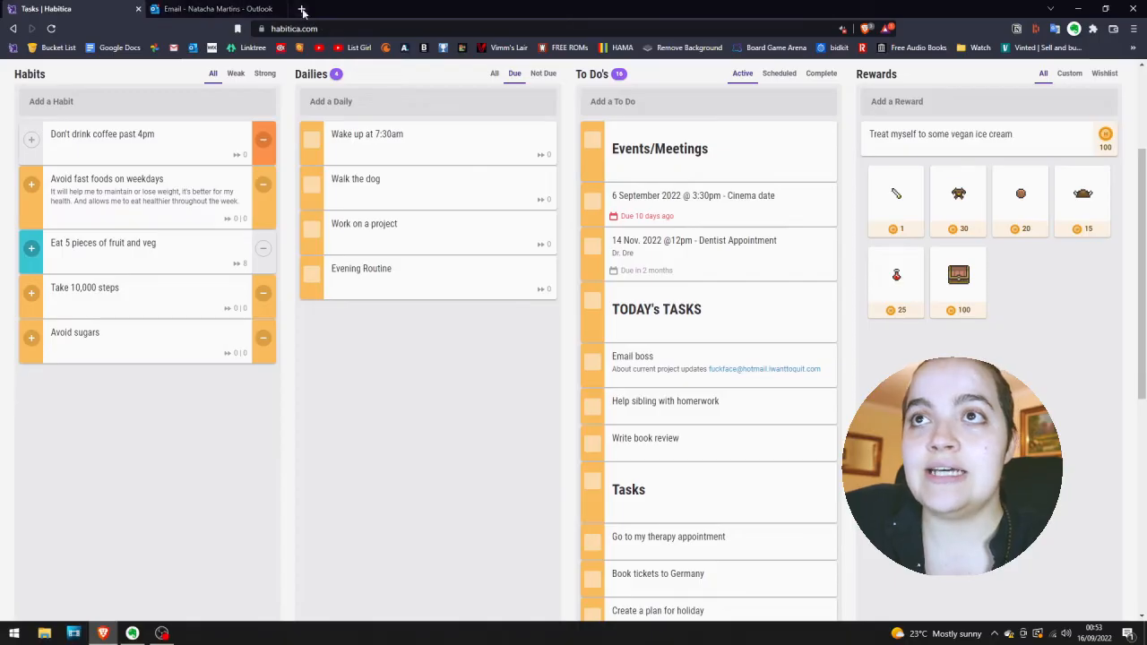
Open Emojipedia in a new browser tab and search for "sun" and "alarm" emojis.
left_click(298, 9)
left_click(295, 48)
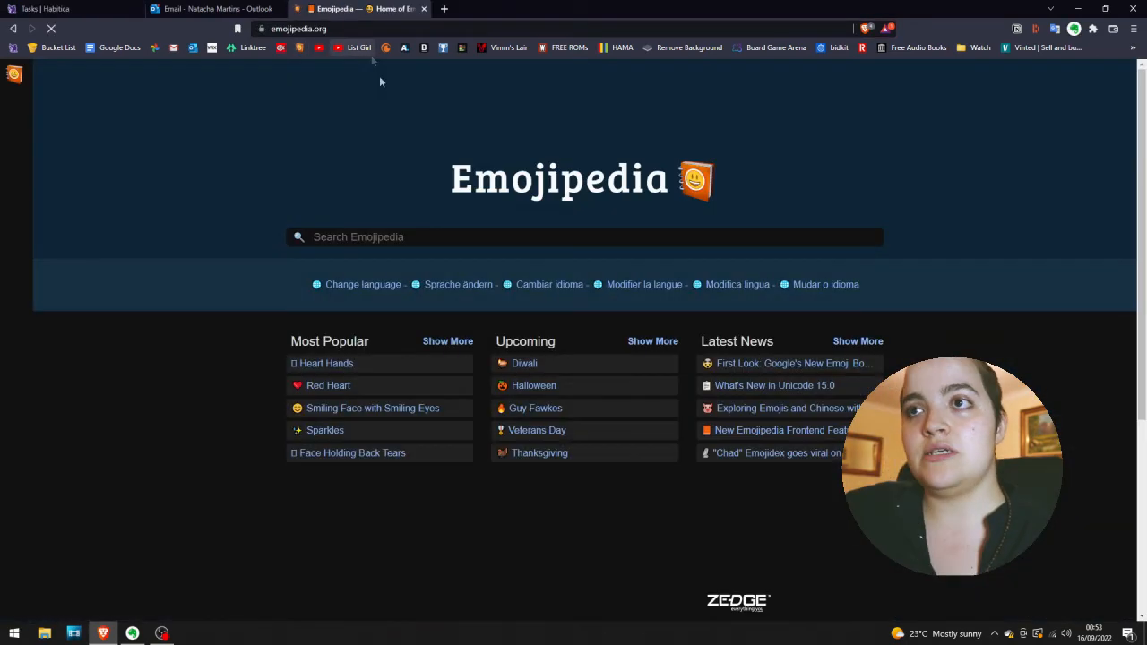
left_click(445, 239)
scroll(446, 240, "down", 1)
type("sun")
key("Return")
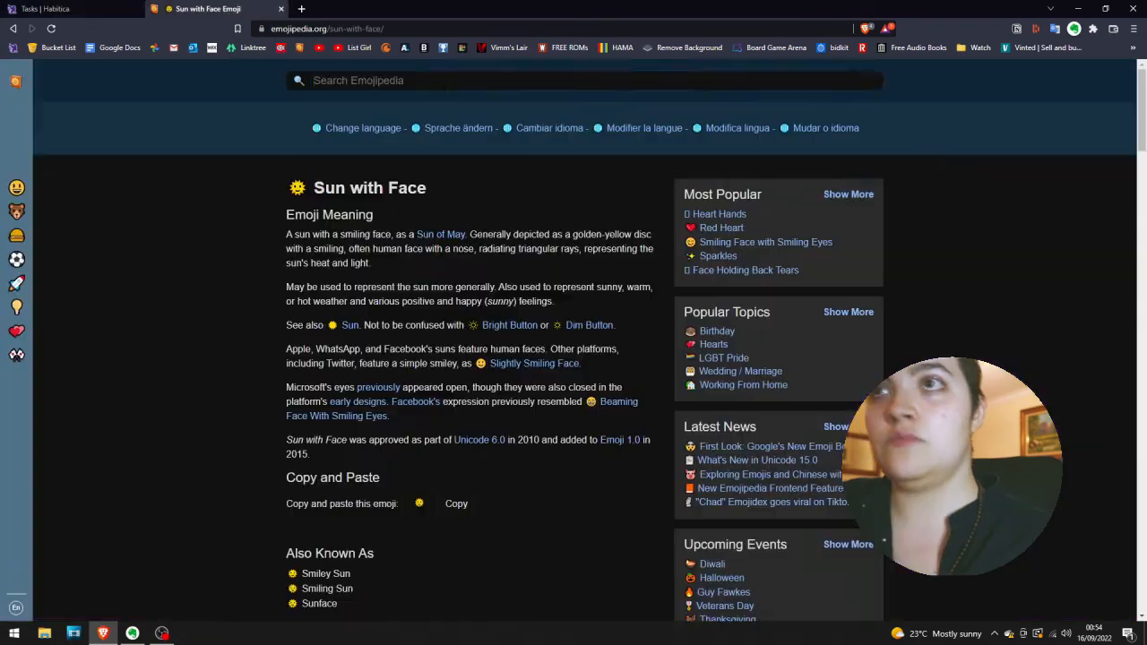
type("alarm")
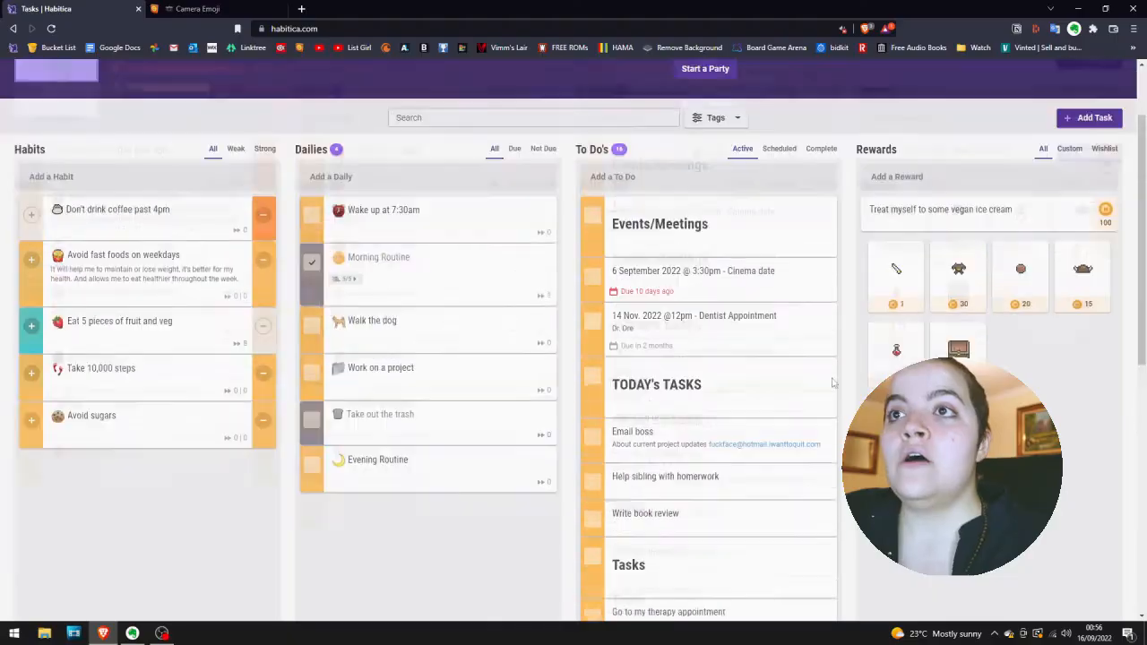
scroll(587, 300, "up", 1)
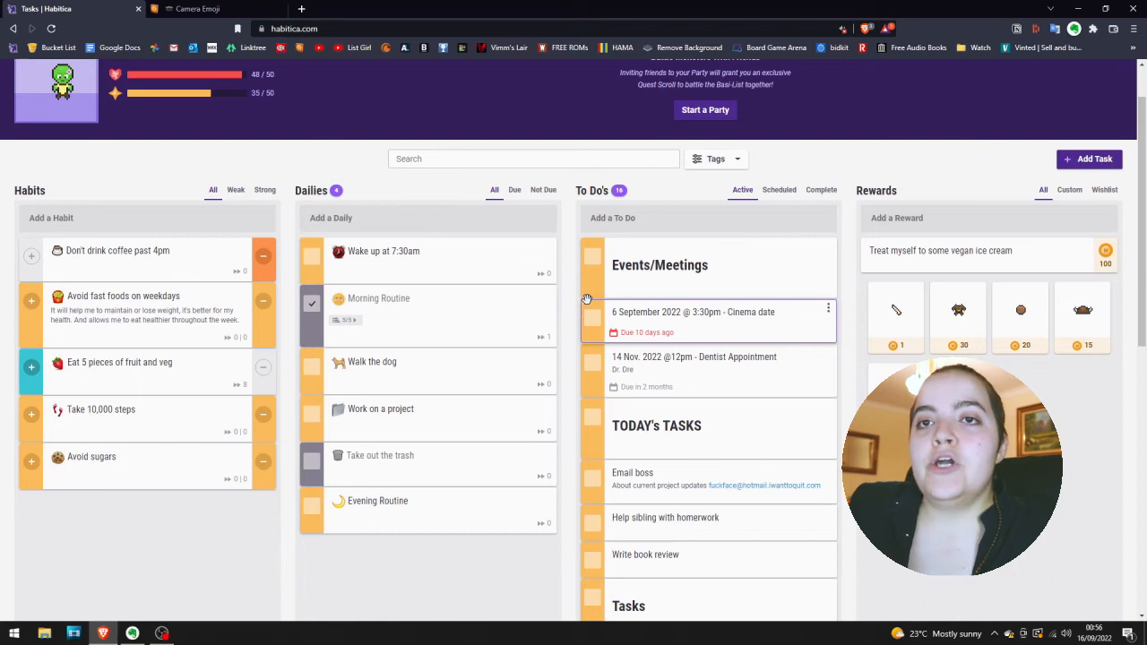
Review how the to-do list is grouped under the Events/Meetings, TODAY's TASKS and Tasks headings.
scroll(587, 299, "up", 1)
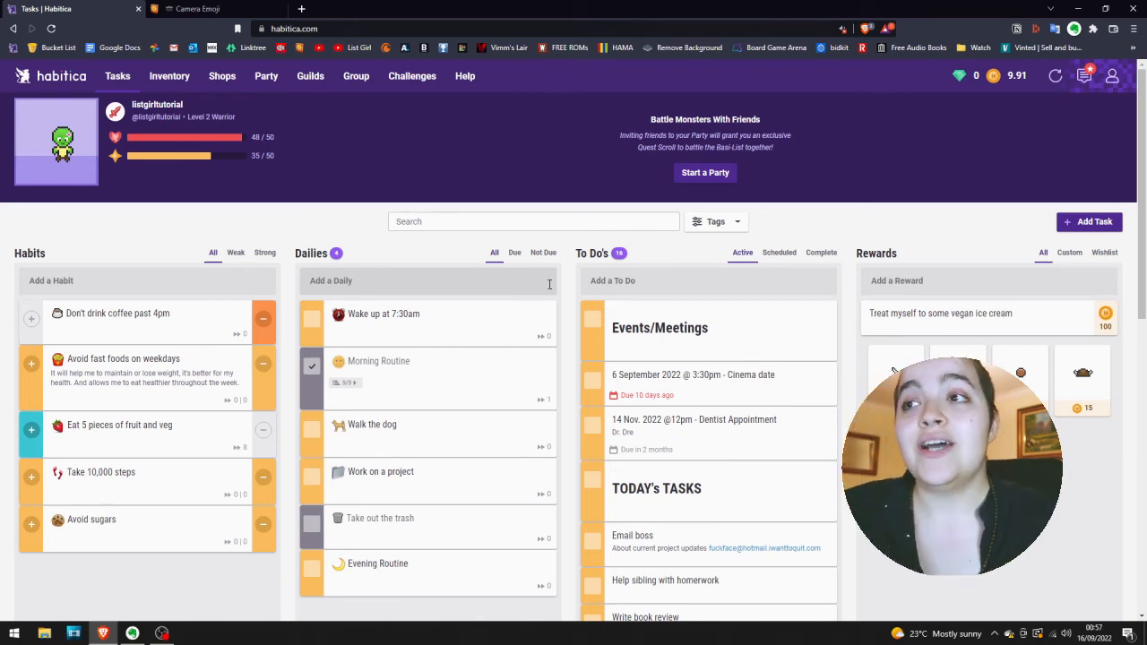
scroll(743, 392, "down", 1)
scroll(737, 396, "down", 1)
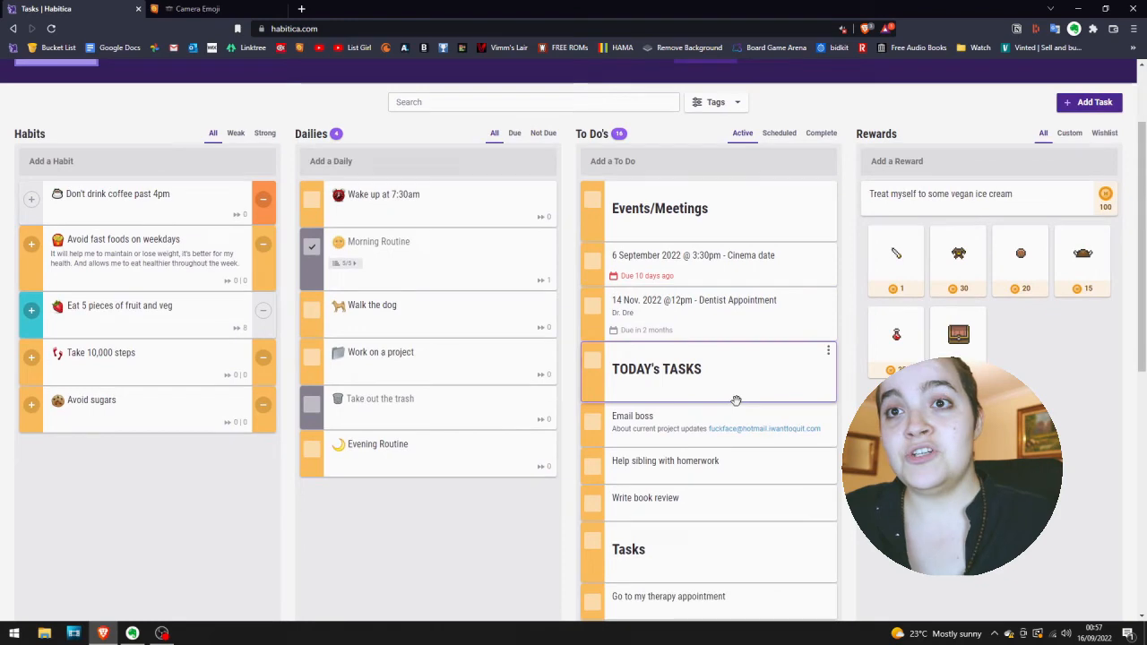
scroll(686, 422, "down", 3)
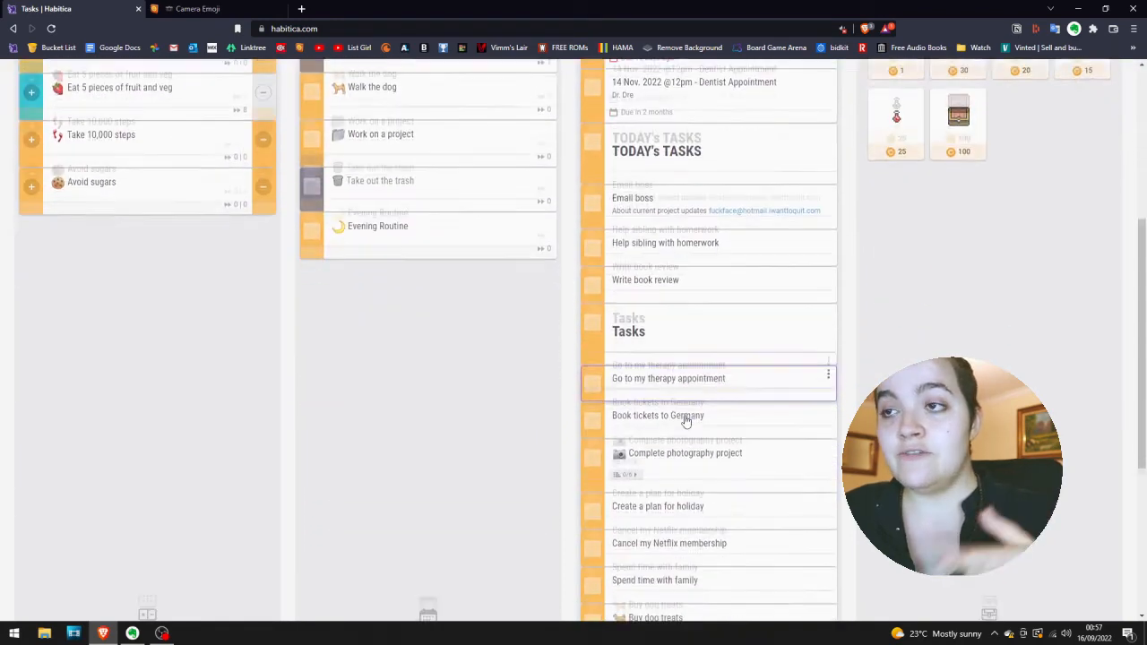
scroll(687, 422, "down", 1)
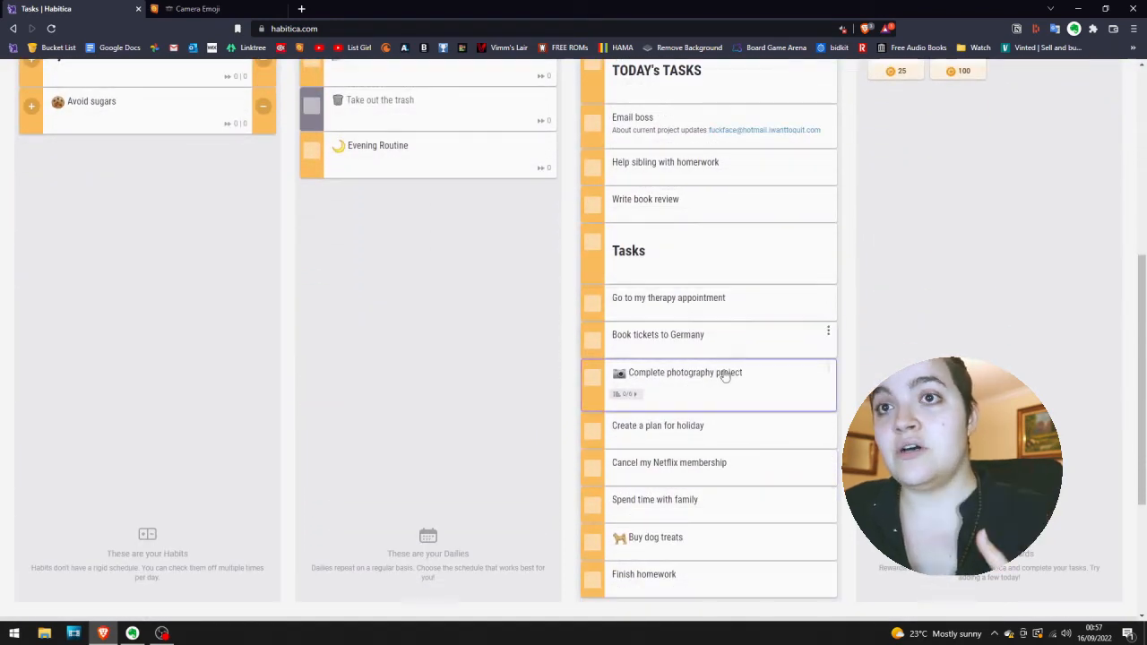
scroll(723, 335, "up", 4)
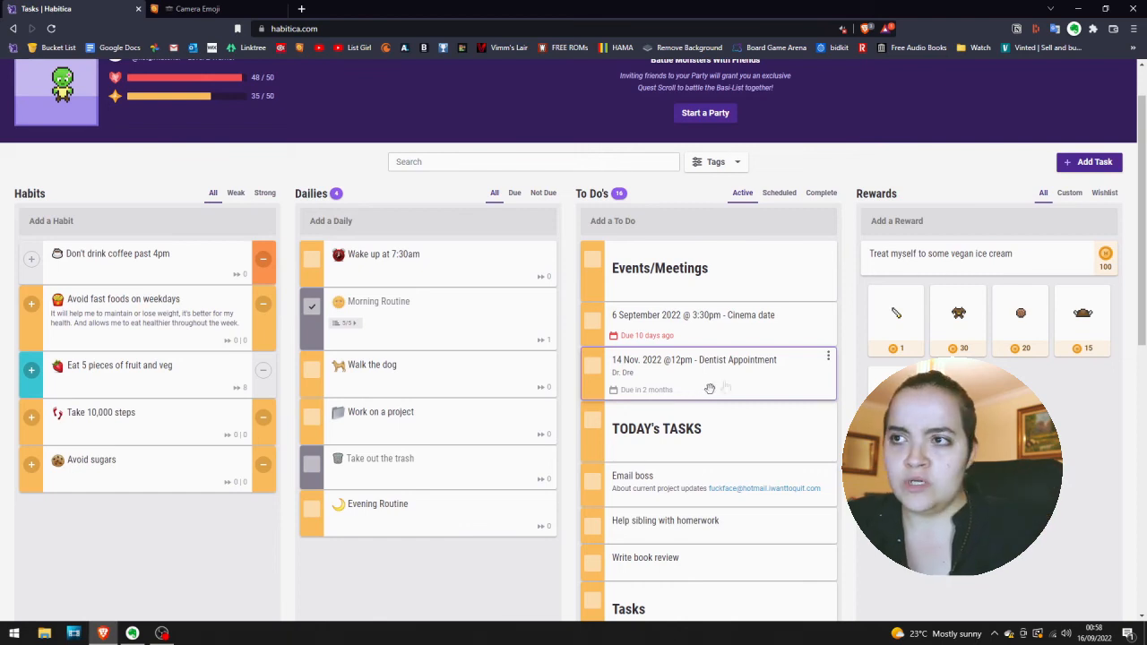
scroll(758, 368, "down", 3)
scroll(759, 364, "down", 3)
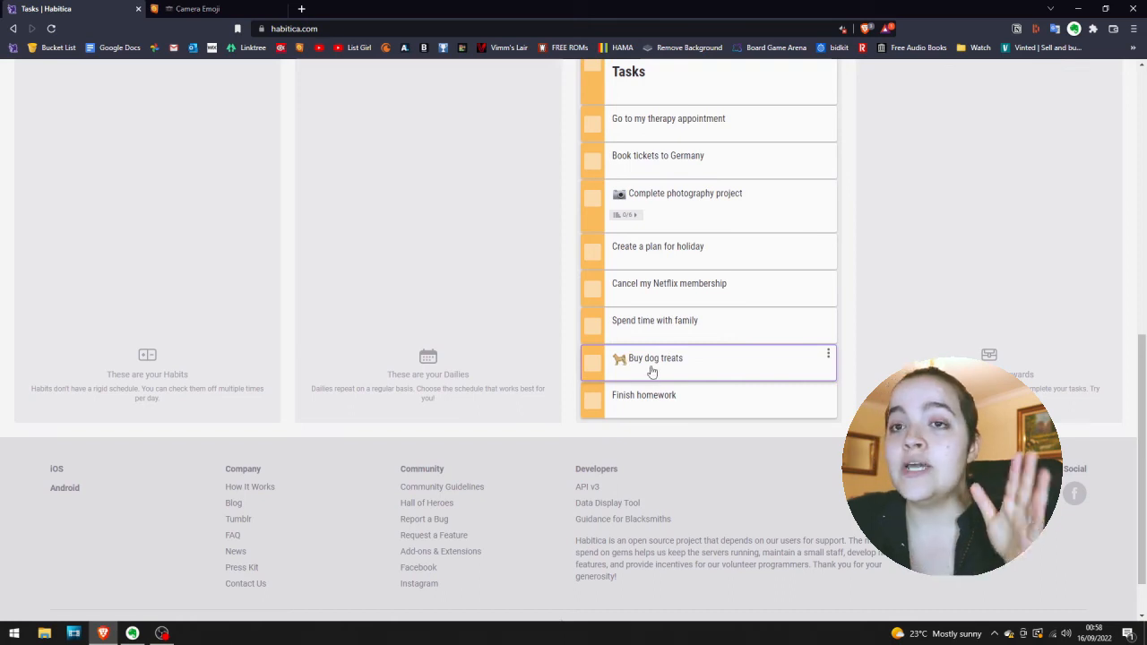
scroll(651, 371, "up", 7)
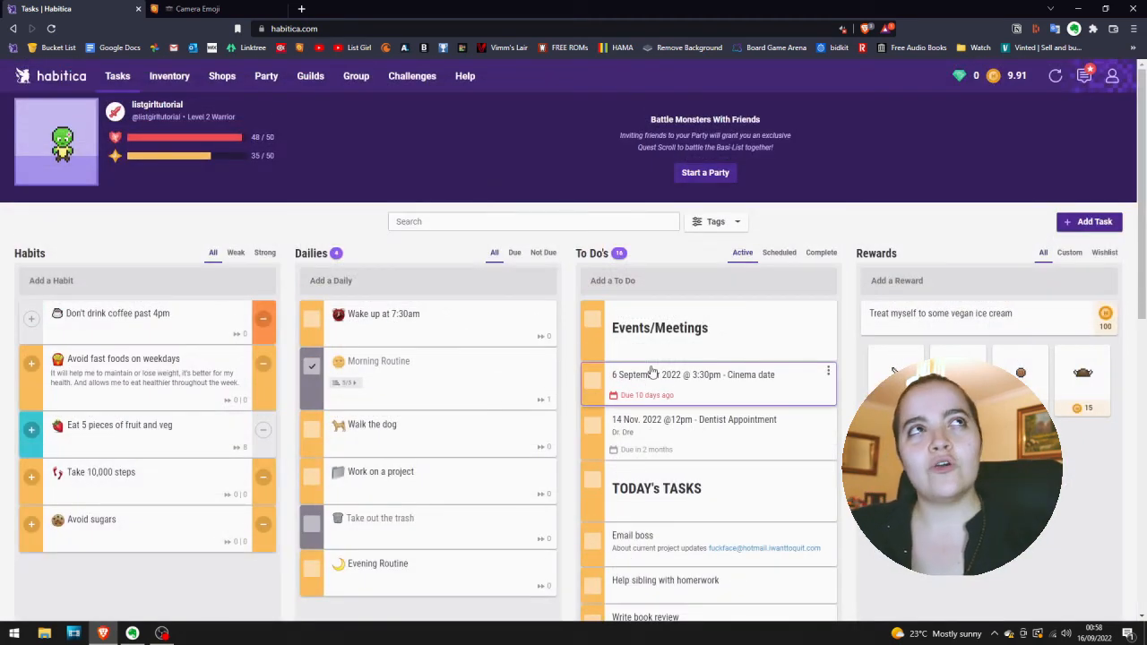
scroll(652, 371, "down", 3)
scroll(650, 368, "up", 1)
scroll(649, 374, "down", 1)
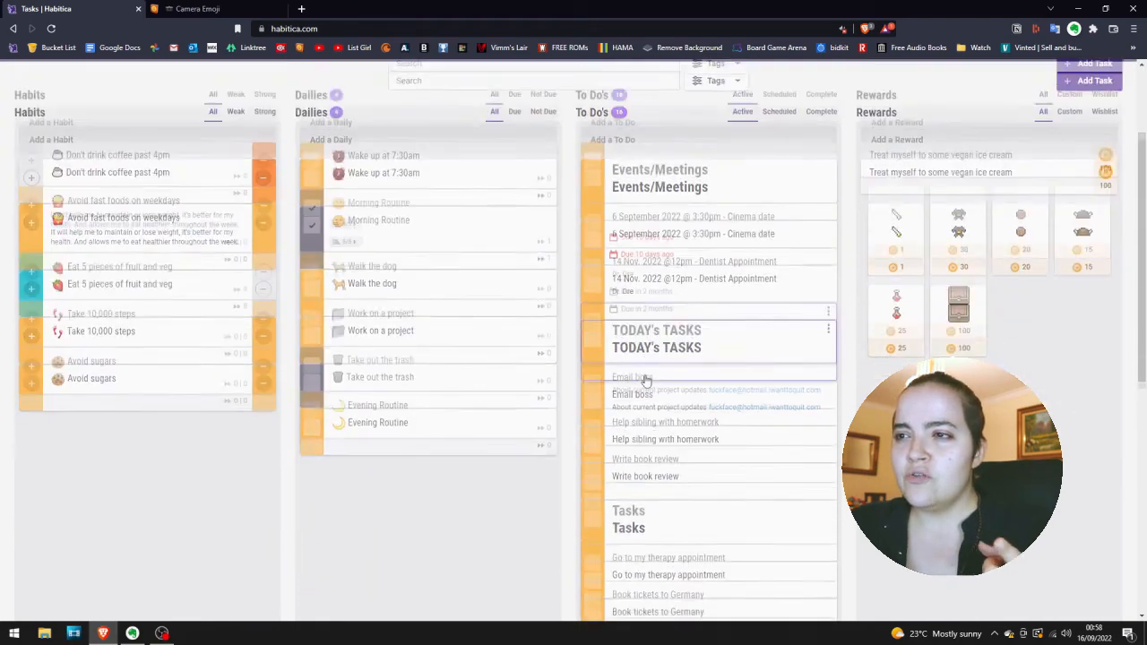
scroll(646, 380, "down", 1)
scroll(643, 380, "down", 1)
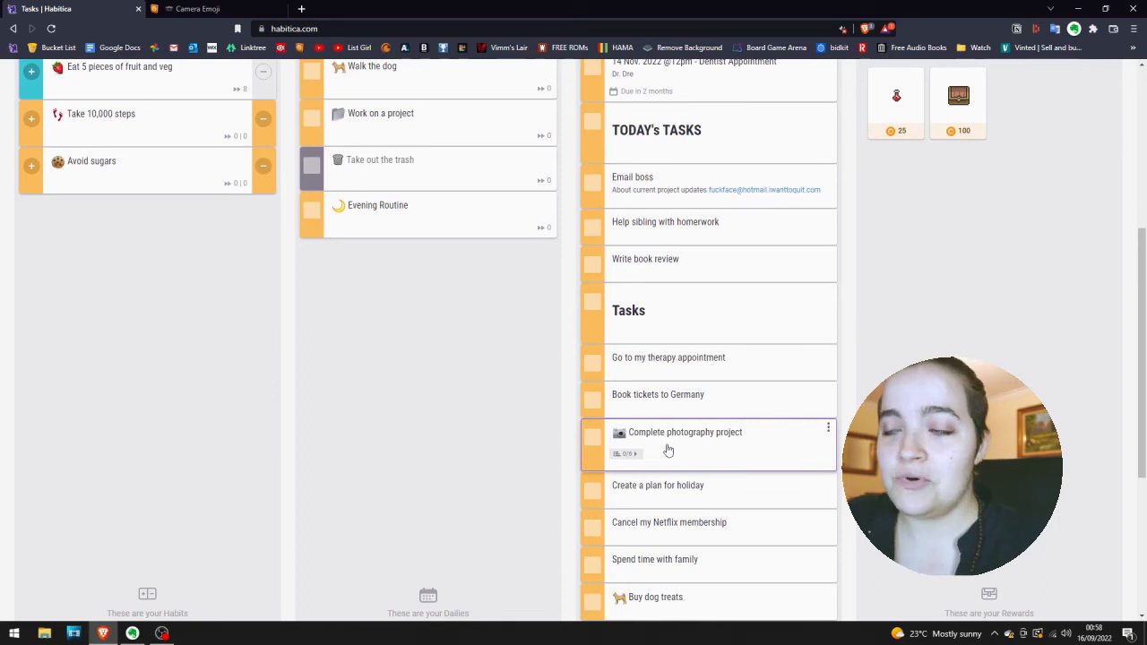
scroll(667, 450, "up", 6)
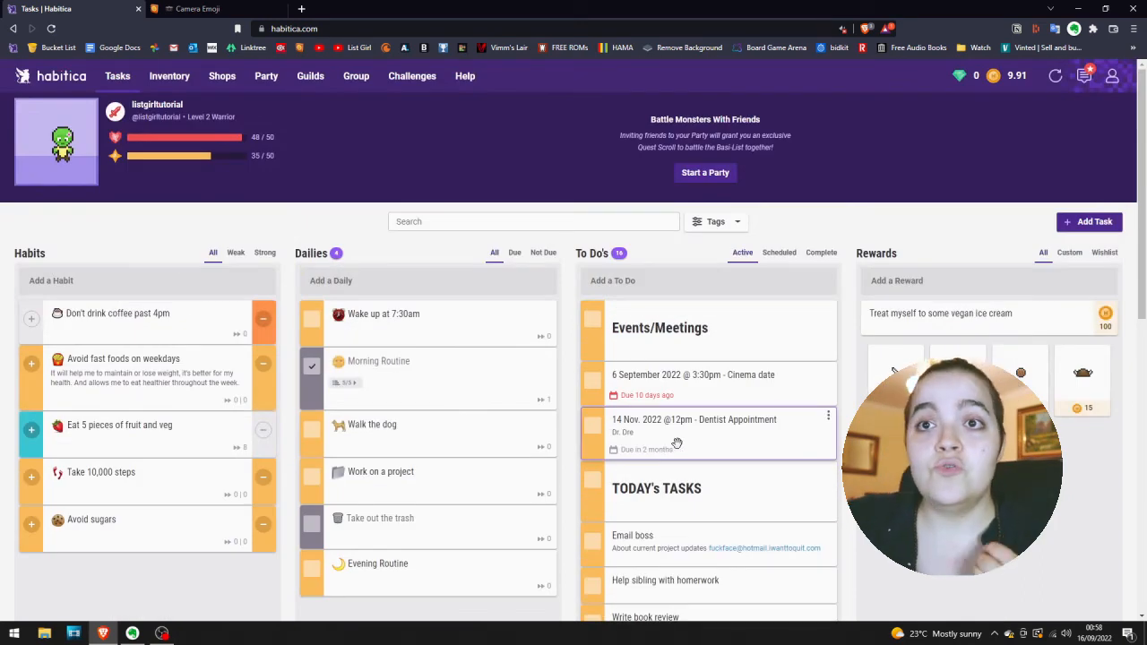
scroll(677, 444, "down", 2)
scroll(677, 444, "up", 2)
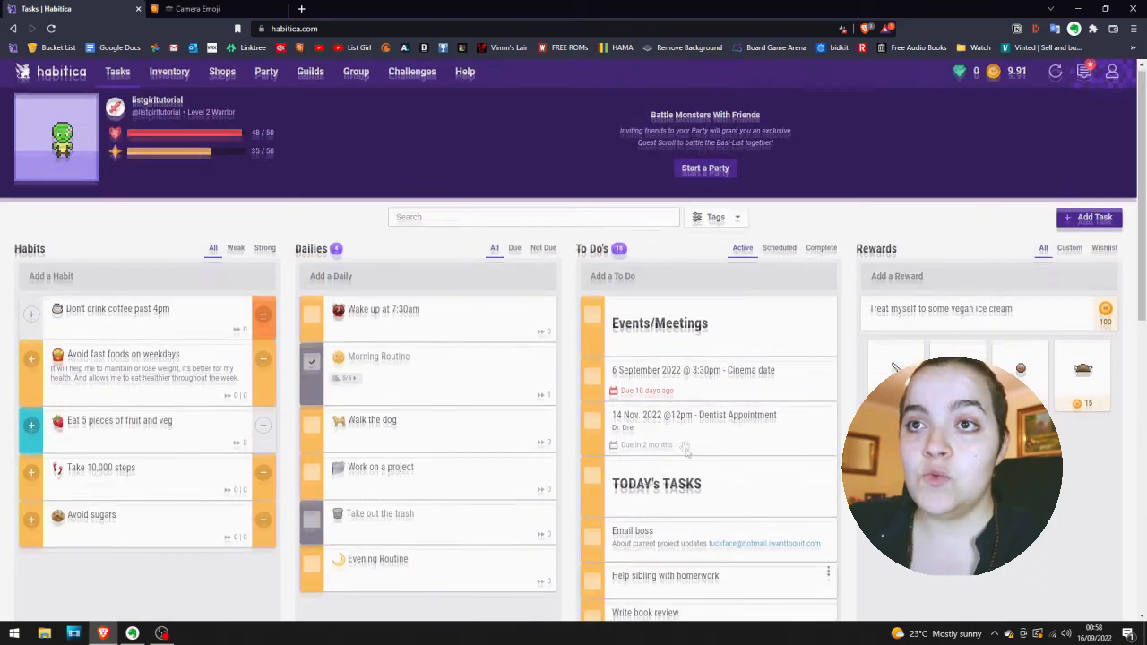
Add a bold Markdown heading "2022 Goals" as a to-do and move it to the end of the list, below "Finish homework".
left_click(632, 283)
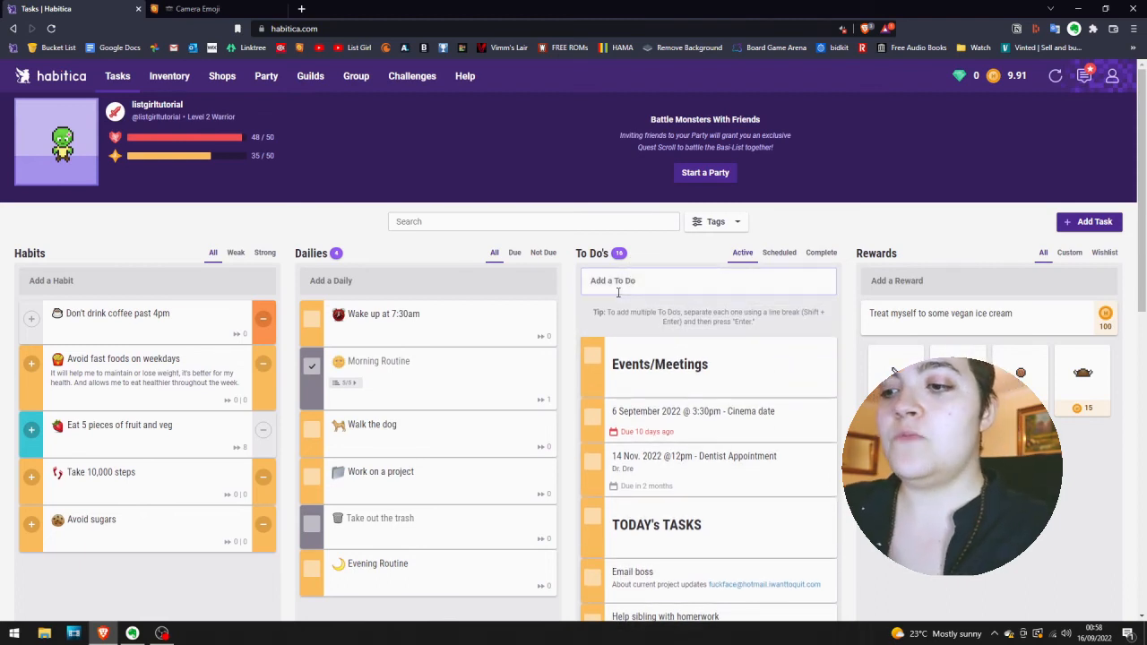
type("# **2022 Goald")
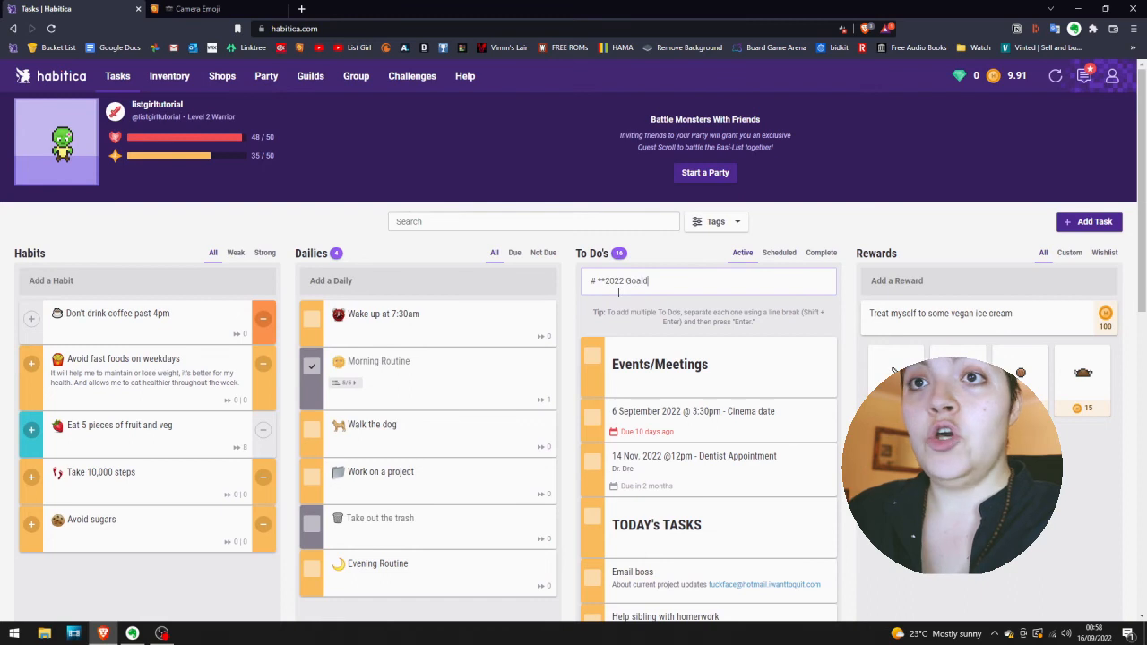
key("Return")
scroll(645, 449, "down", 1)
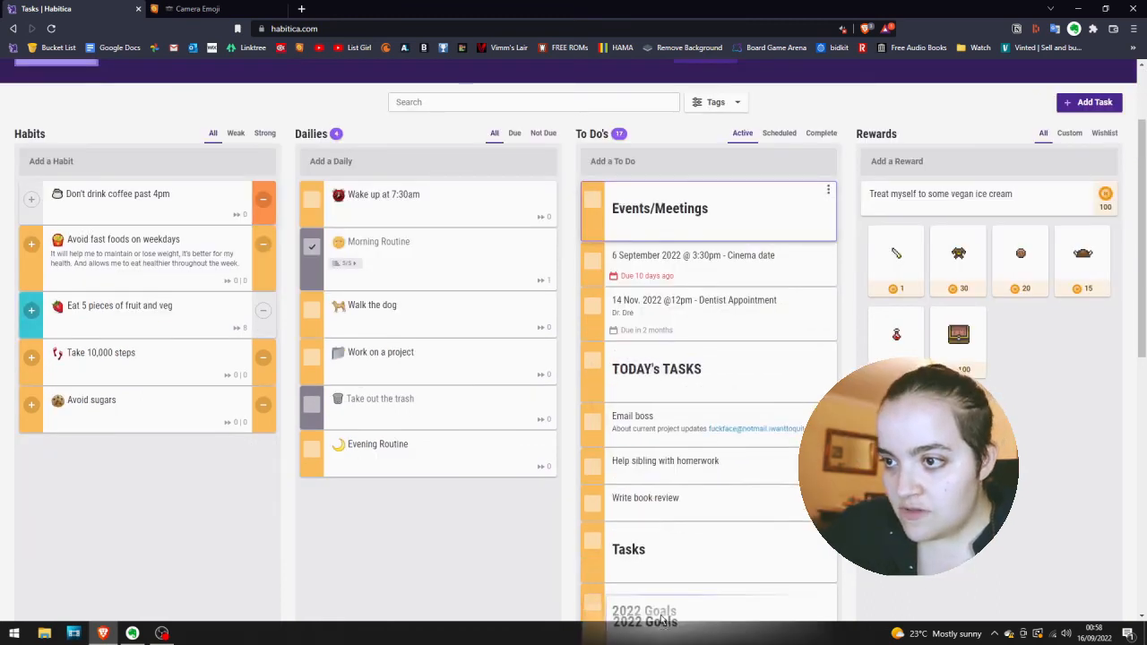
scroll(659, 583, "down", 2)
left_click_drag(661, 617, 657, 500)
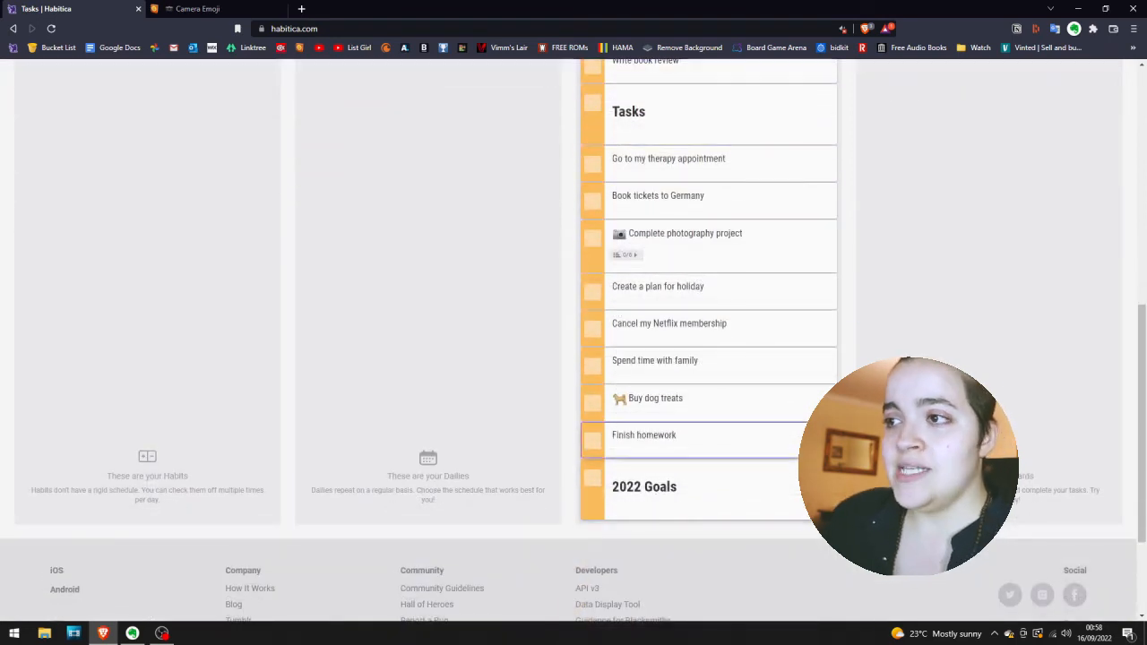
Add a "Get fit" to-do and move it directly under the 2022 Goals heading.
scroll(655, 516, "up", 6)
left_click(709, 256)
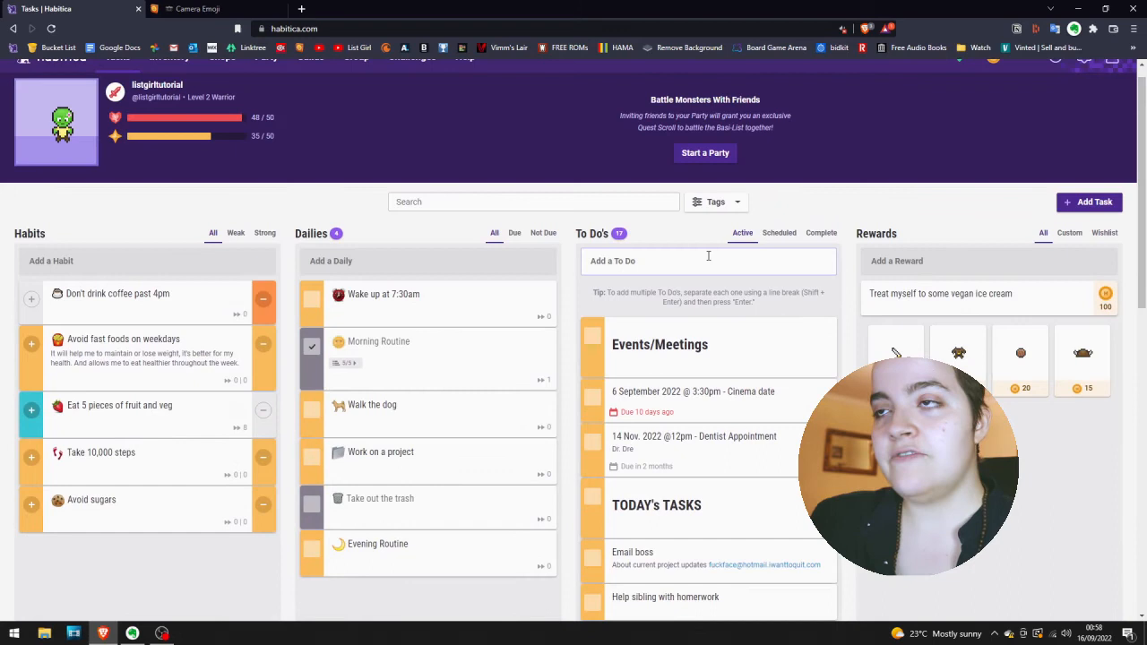
type("Get f")
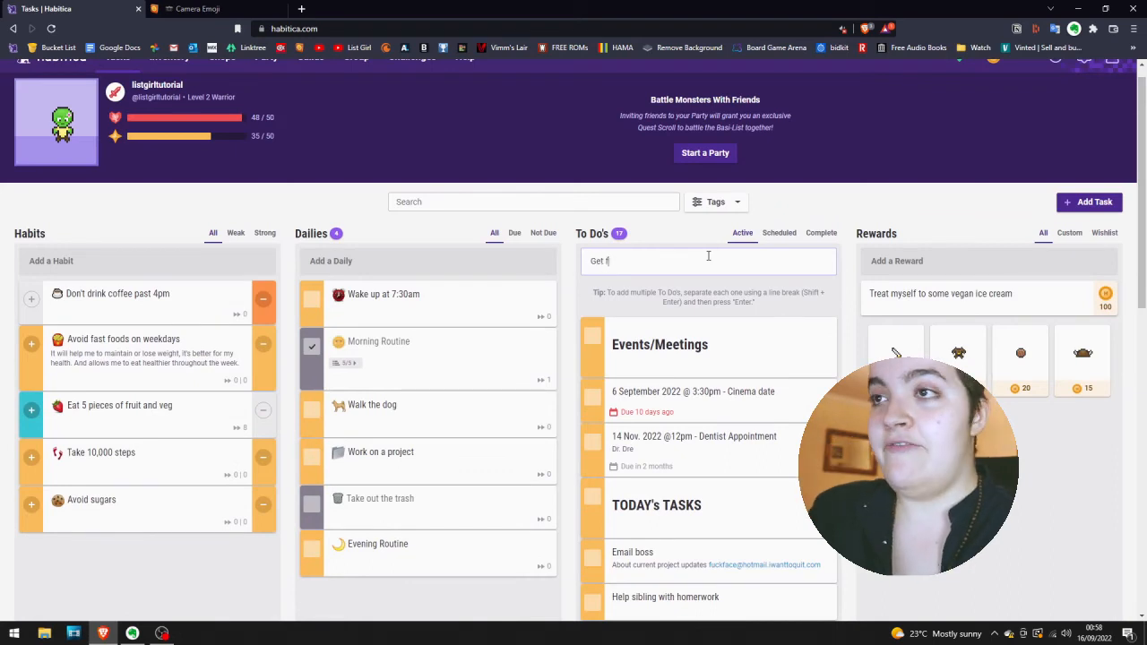
type("it")
key("Return")
scroll(697, 601, "down", 5)
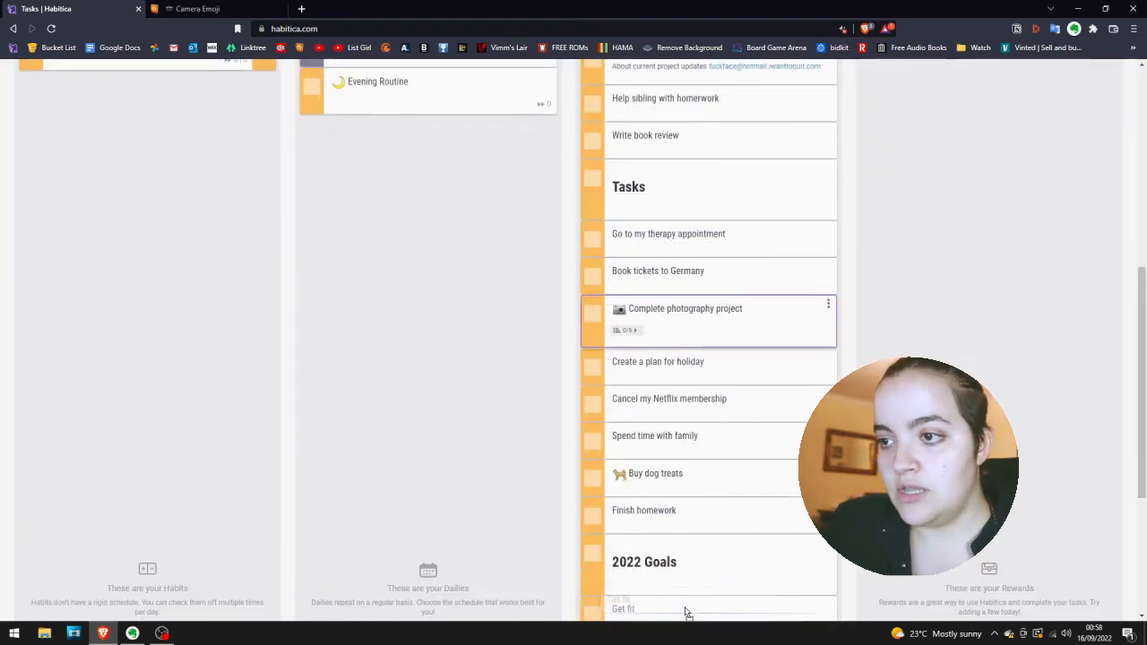
Add a "Quit smoking" to-do and place it below "Get fit" in the 2022 Goals group.
scroll(686, 610, "up", 6)
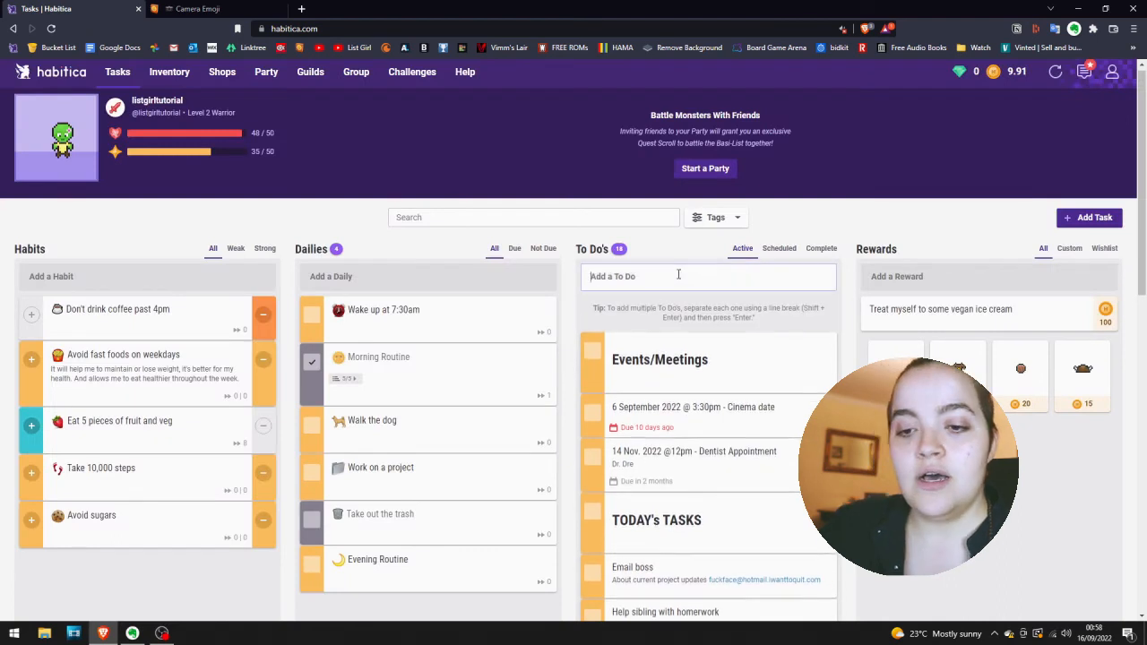
type("Quit sm")
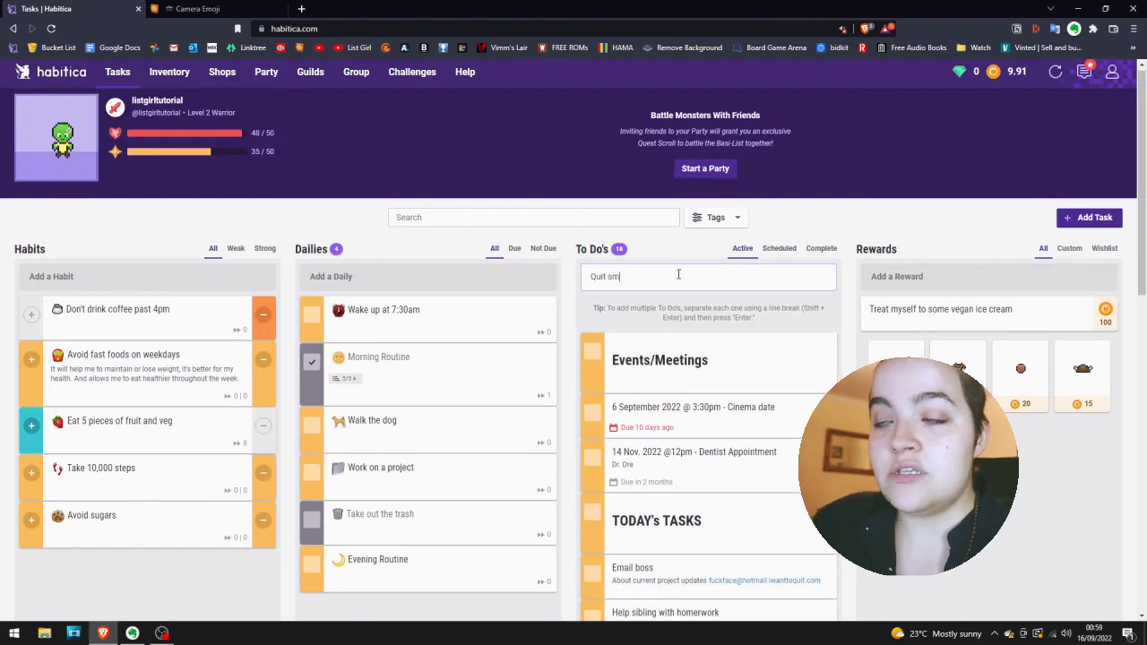
type("oking")
key("Return")
scroll(685, 448, "down", 10)
Add a "Learn to drive" to-do, place it below "Quit smoking" under 2022 Goals, and close the Camera Emoji tab.
scroll(691, 502, "up", 10)
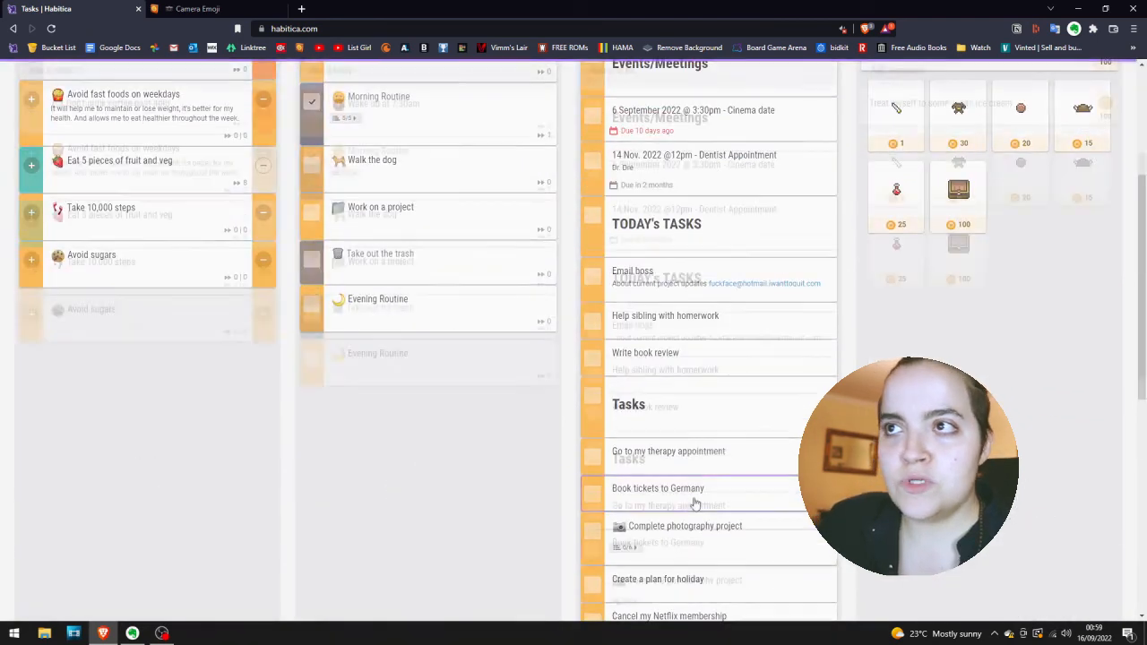
type("Learn")
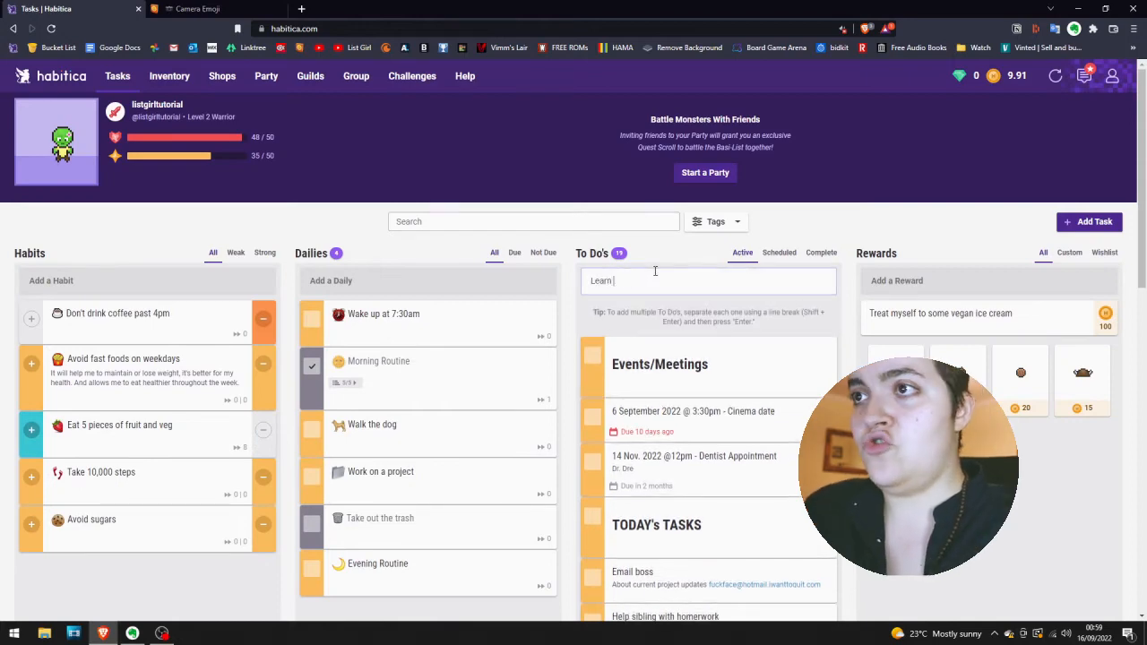
type(" to drive")
key("Return")
scroll(646, 448, "down", 4)
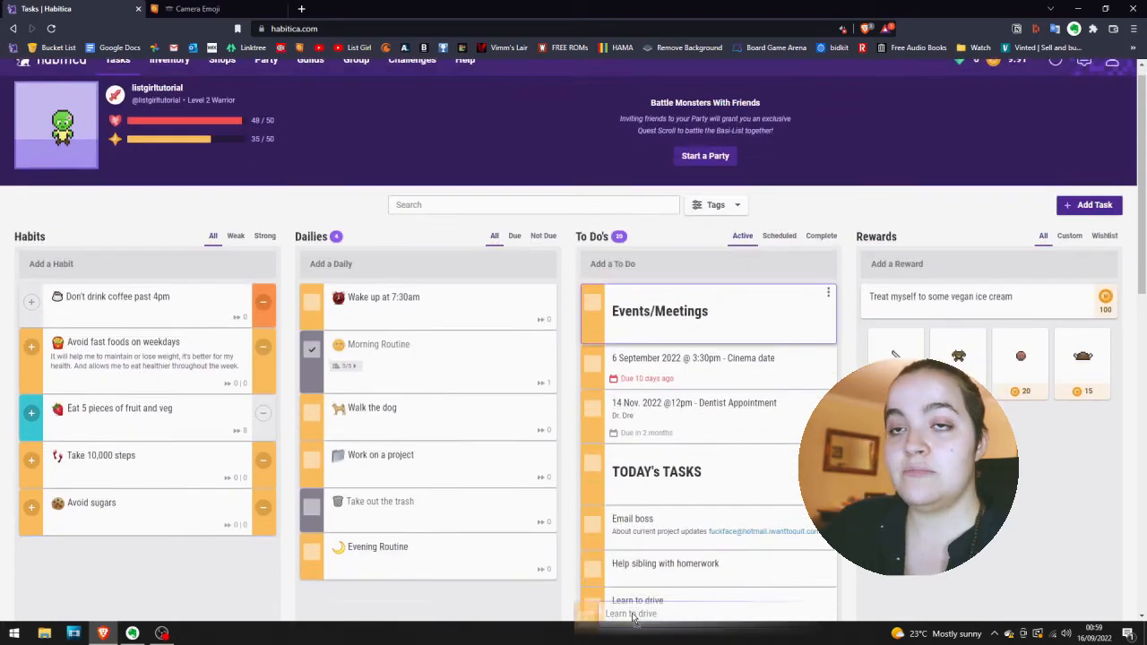
scroll(633, 618, "down", 5)
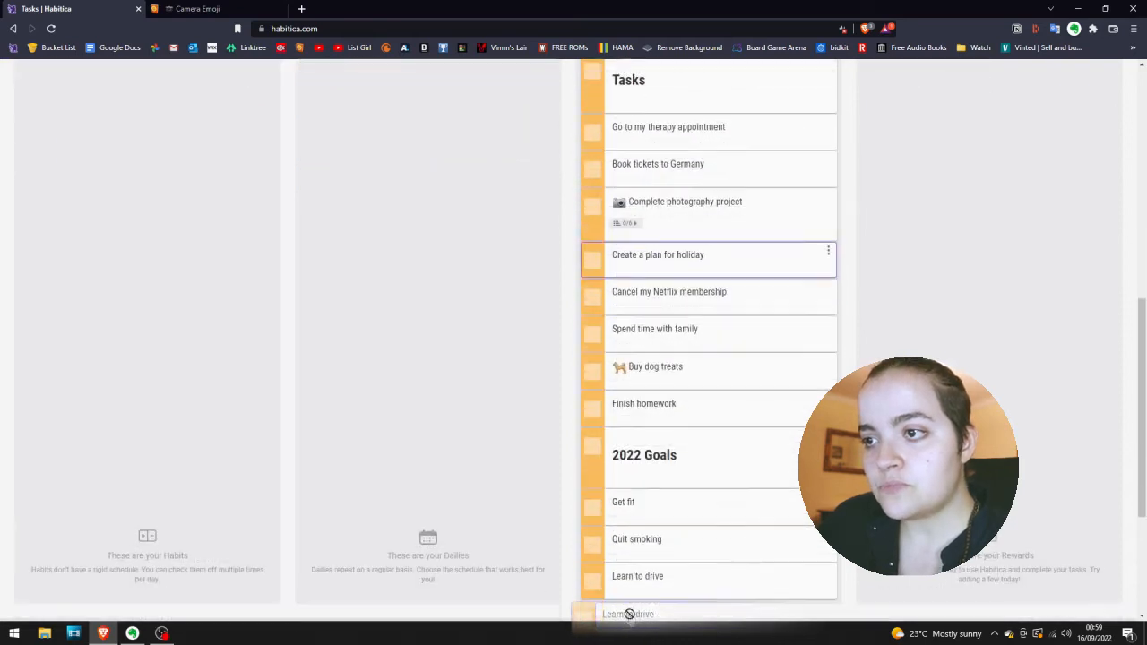
scroll(633, 526, "up", 1)
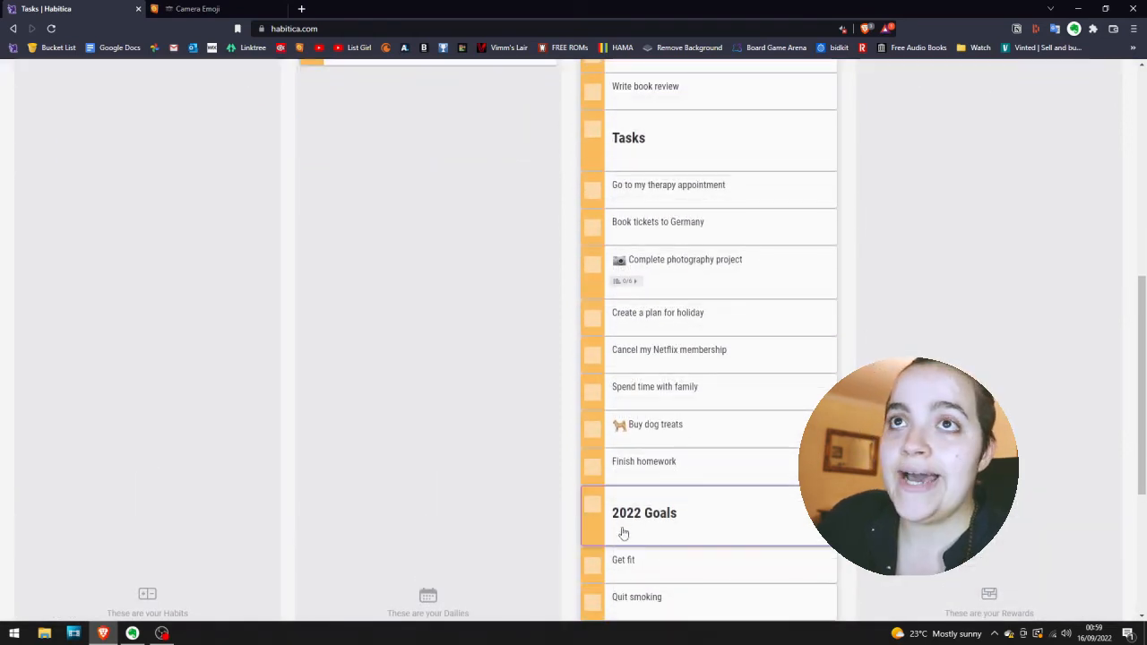
left_click(283, 9)
Review the complete to-do list, from Events/Meetings through TODAY's TASKS and Tasks to the 2022 Goals group.
scroll(678, 479, "up", 6)
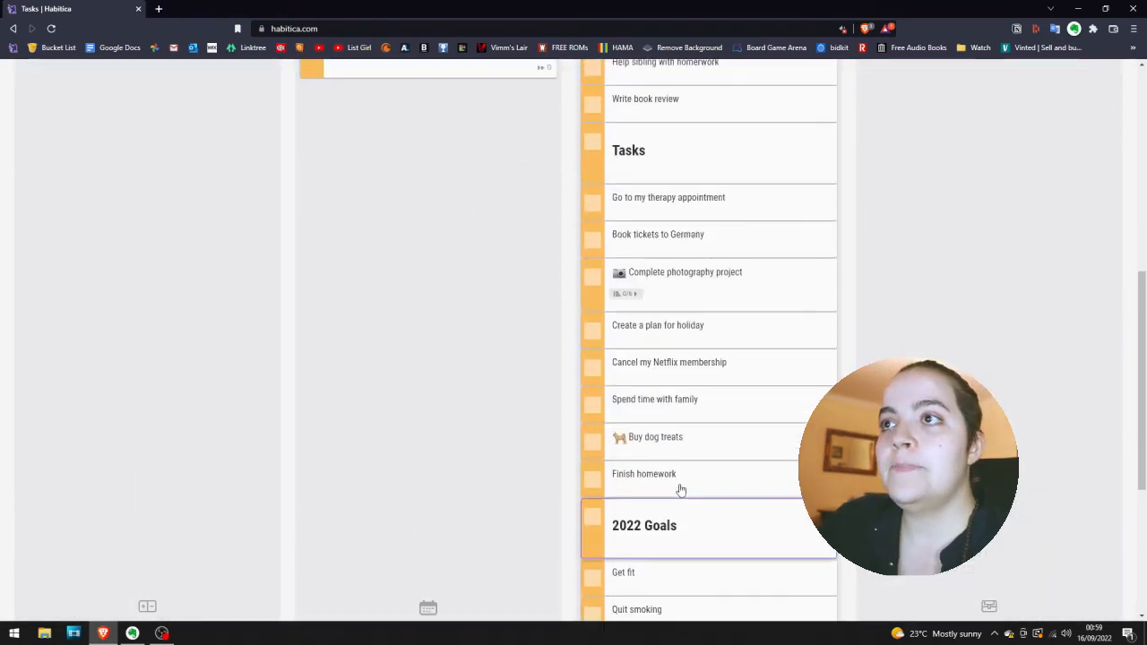
scroll(681, 489, "down", 3)
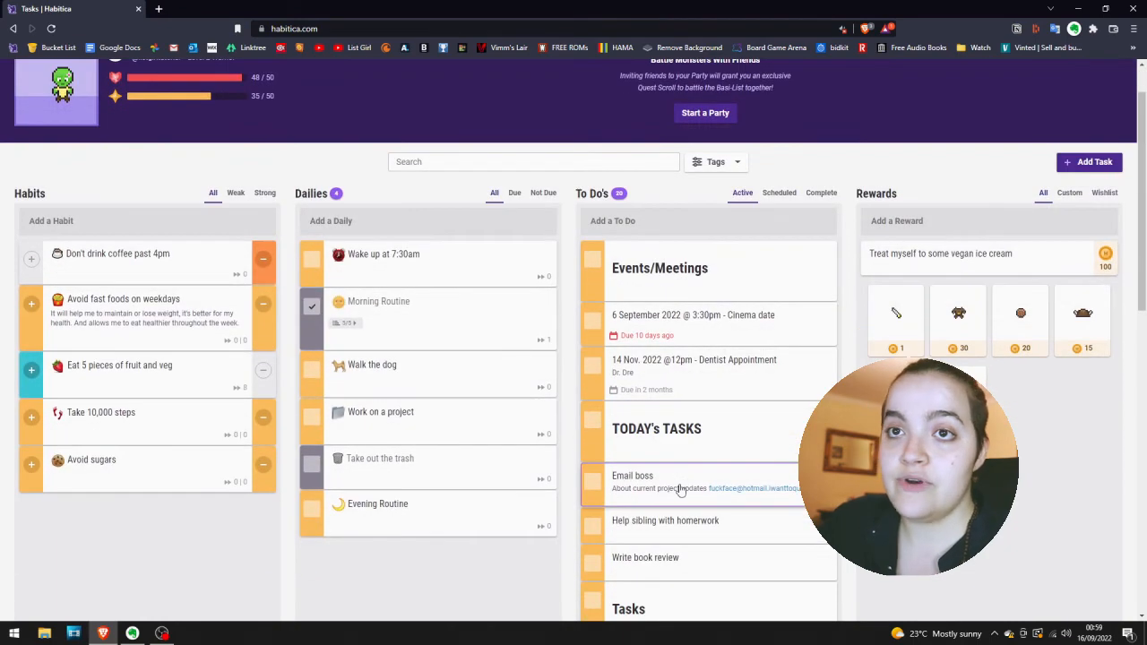
scroll(681, 491, "up", 3)
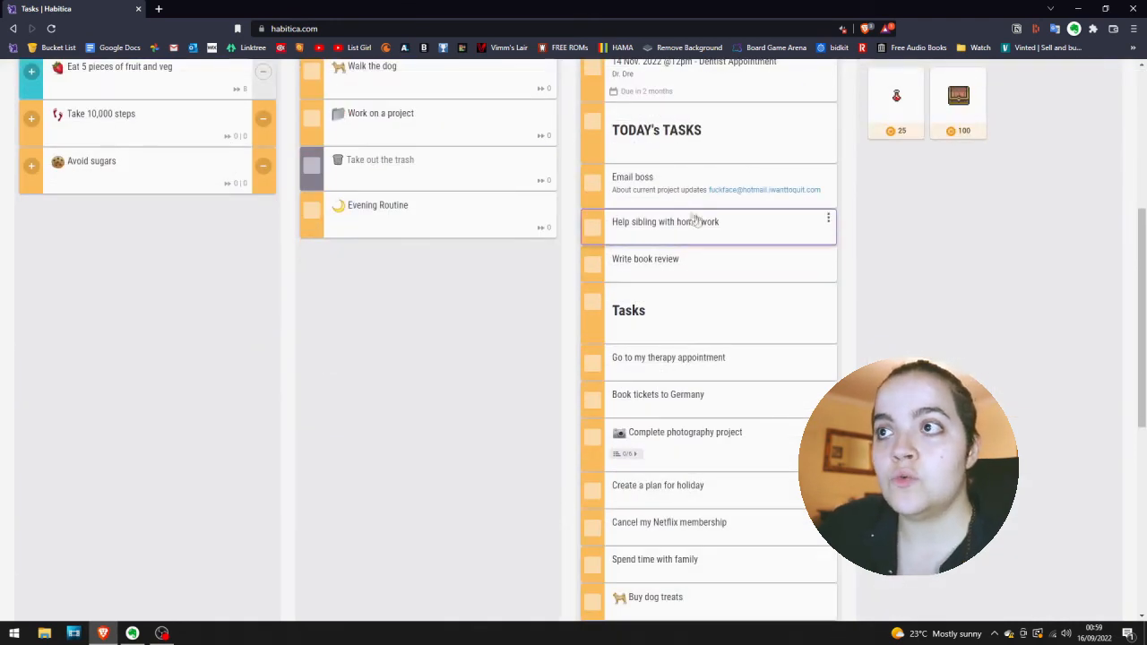
scroll(678, 276, "up", 2)
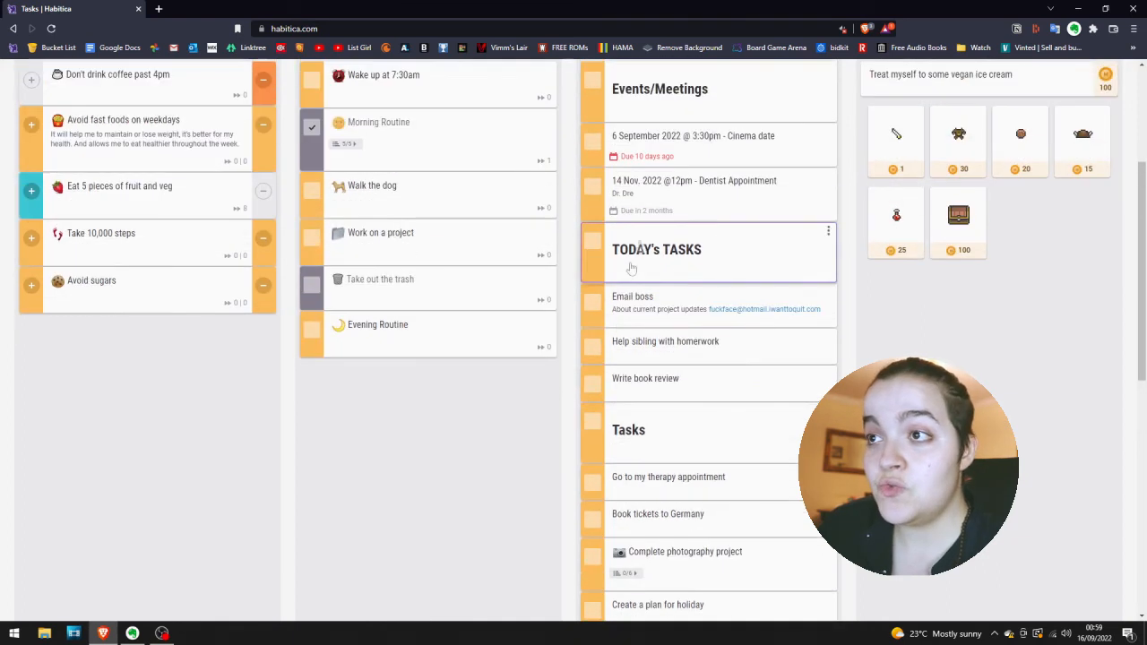
scroll(708, 311, "down", 1)
scroll(708, 311, "down", 5)
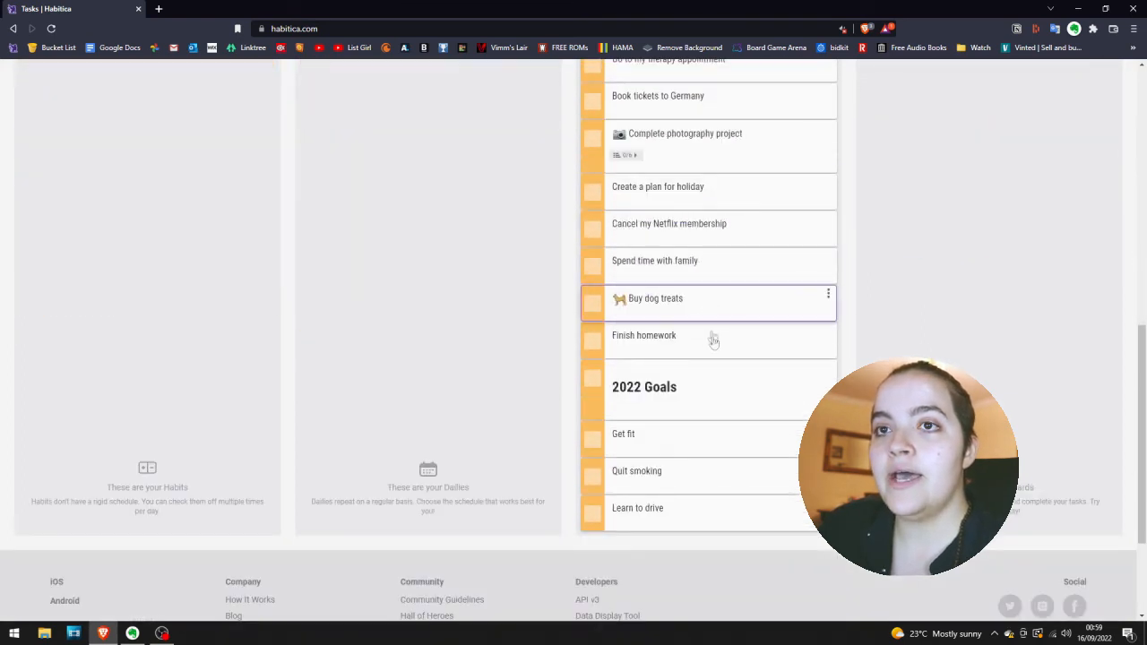
scroll(709, 331, "up", 5)
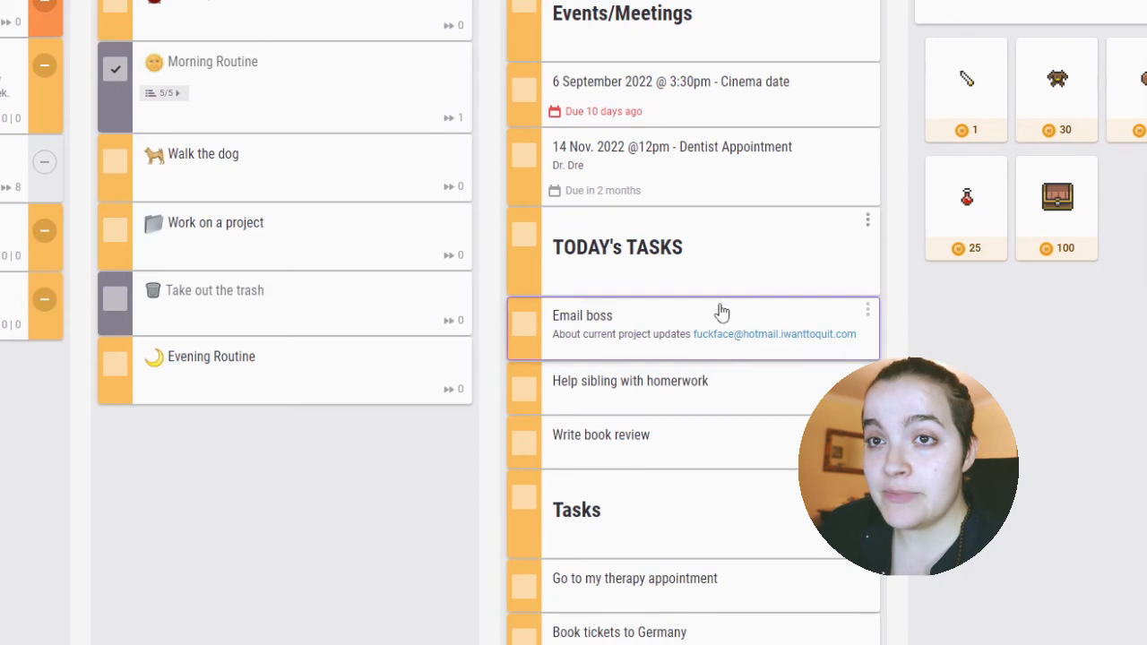
scroll(720, 313, "down", 5)
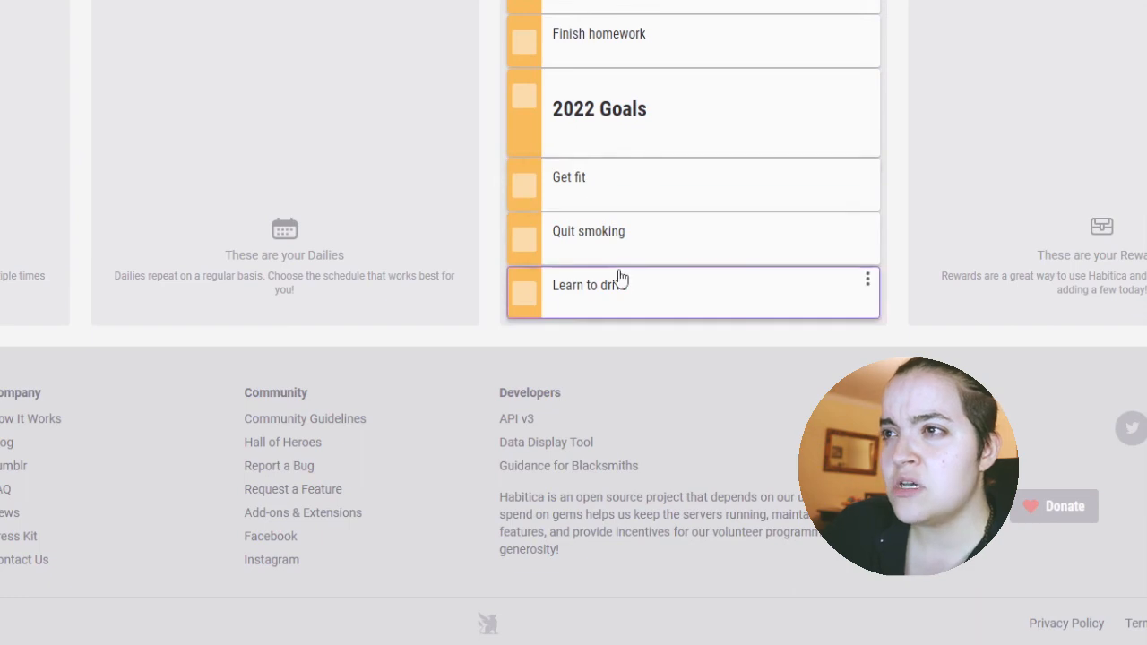
scroll(620, 298, "up", 10)
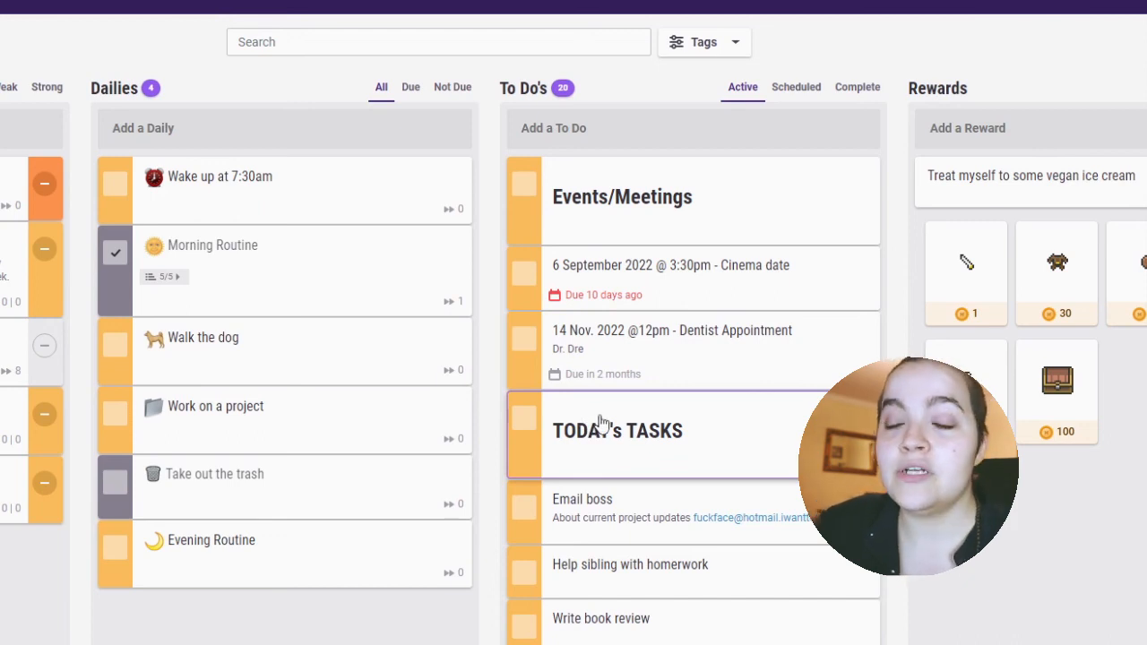
scroll(635, 454, "up", 1)
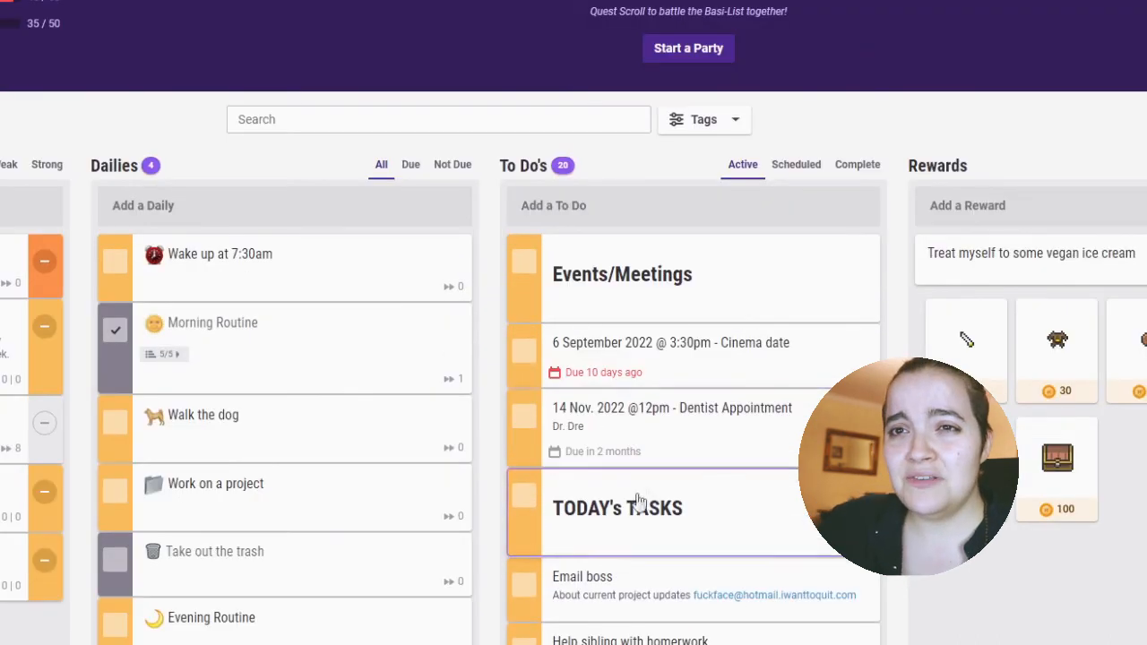
scroll(633, 508, "down", 3)
scroll(638, 326, "up", 2)
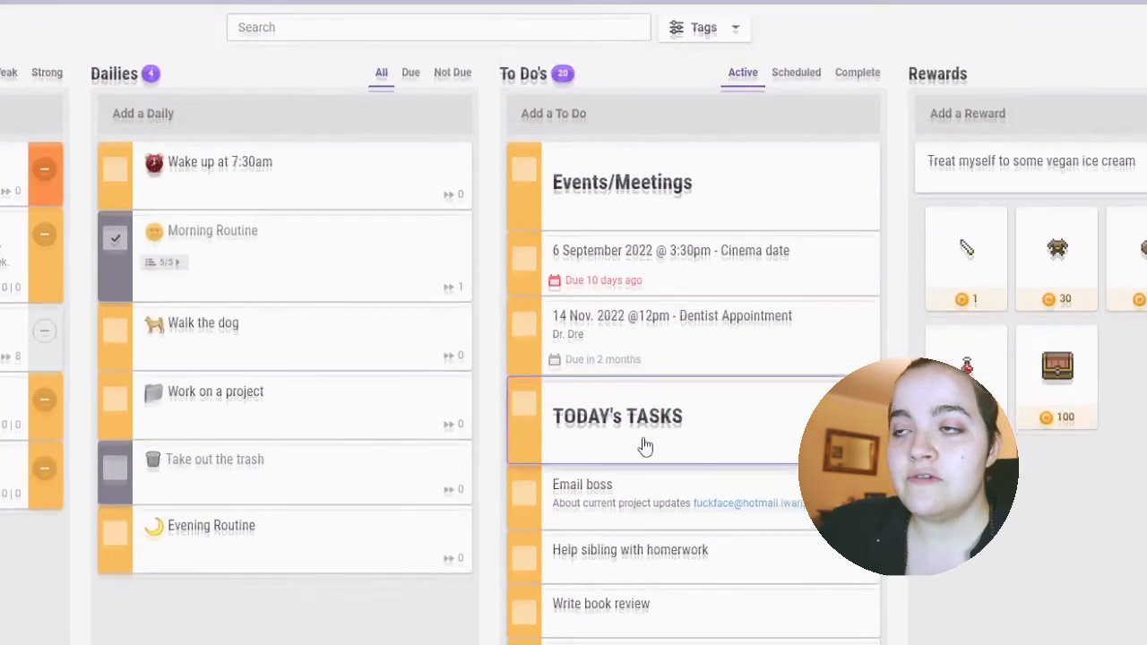
Examine how the to-dos are grouped under the Events/Meetings, TODAY's TASKS, Tasks and 2022 Goals headings.
scroll(643, 443, "down", 4)
scroll(651, 274, "up", 2)
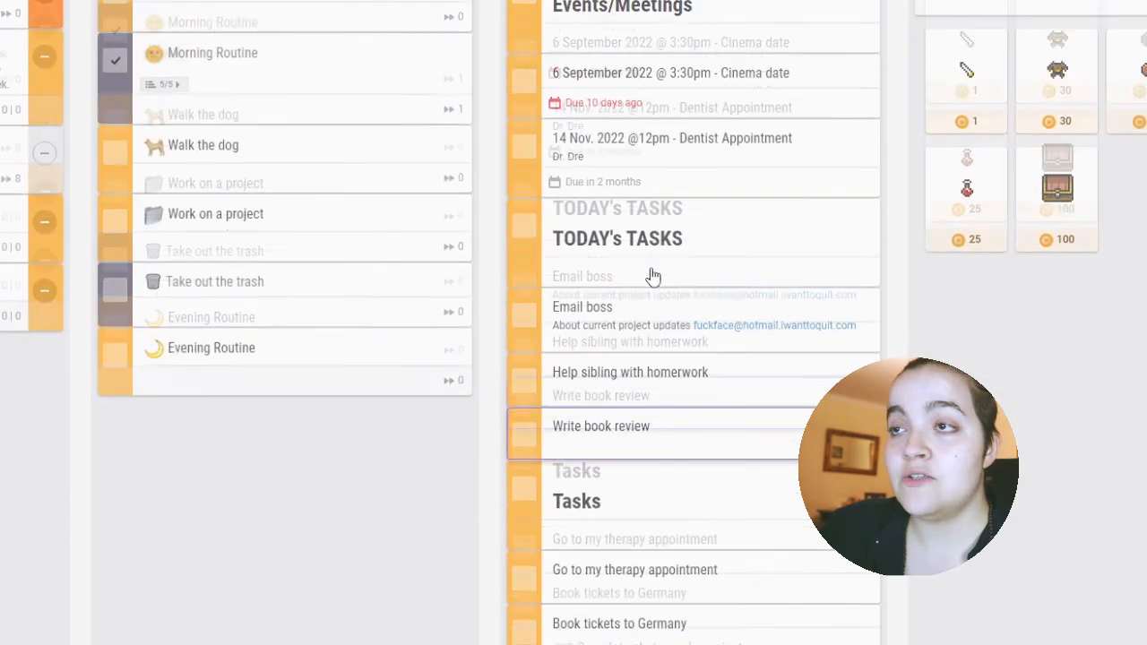
scroll(658, 280, "down", 3)
scroll(659, 280, "down", 1)
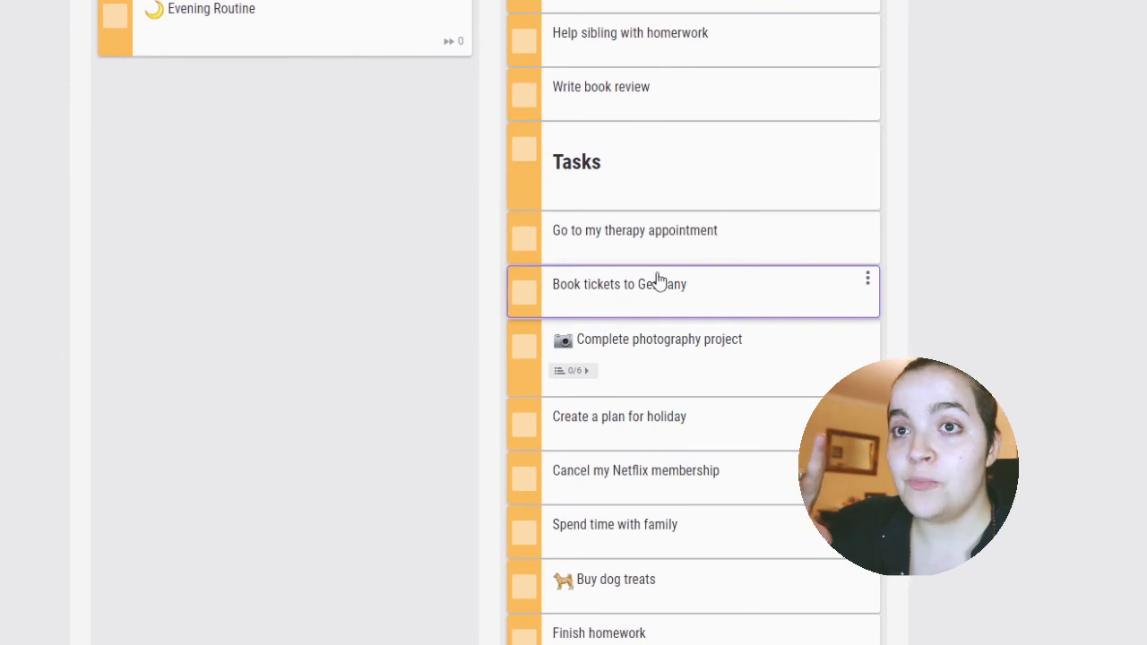
scroll(658, 281, "up", 6)
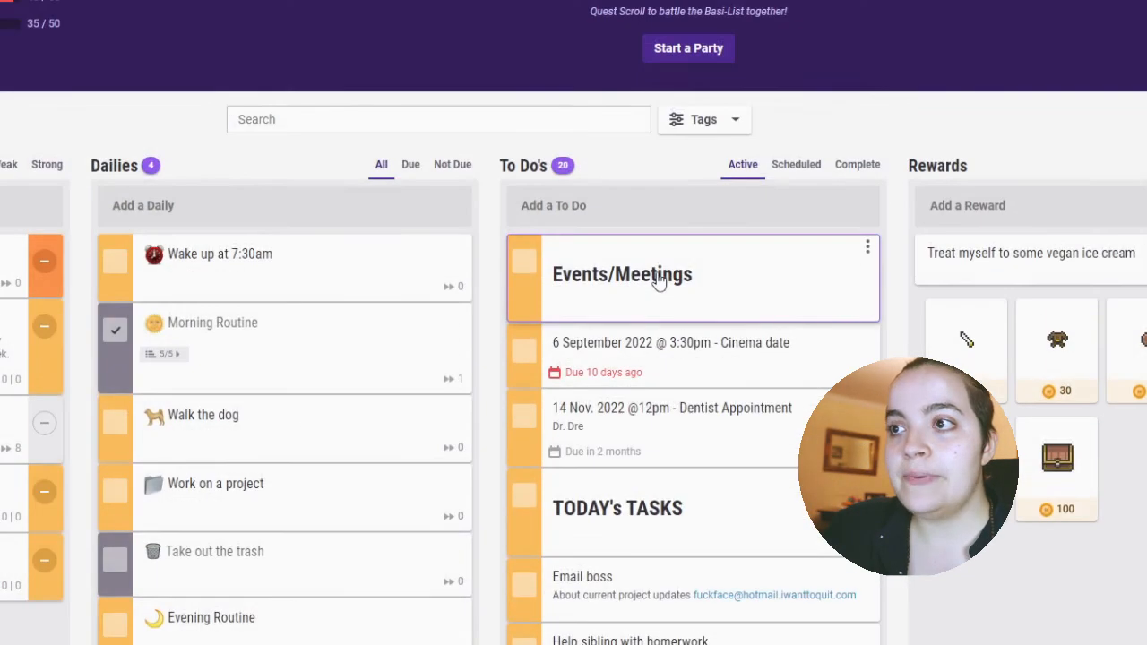
scroll(659, 281, "down", 4)
scroll(659, 281, "up", 1)
scroll(659, 280, "up", 1)
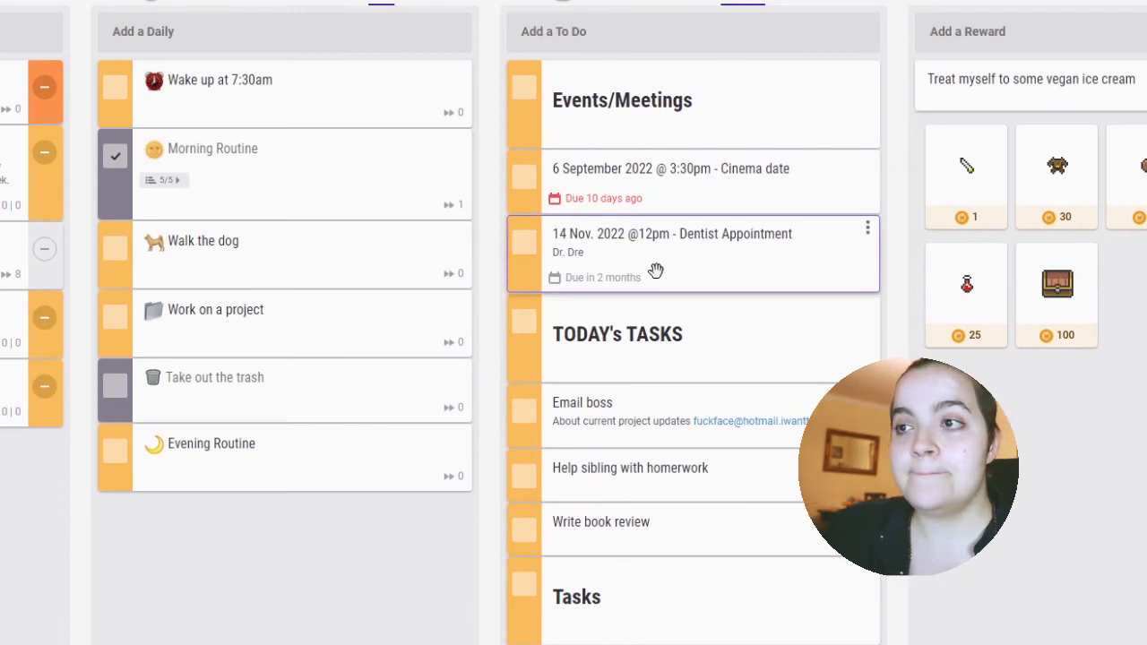
scroll(656, 271, "up", 2)
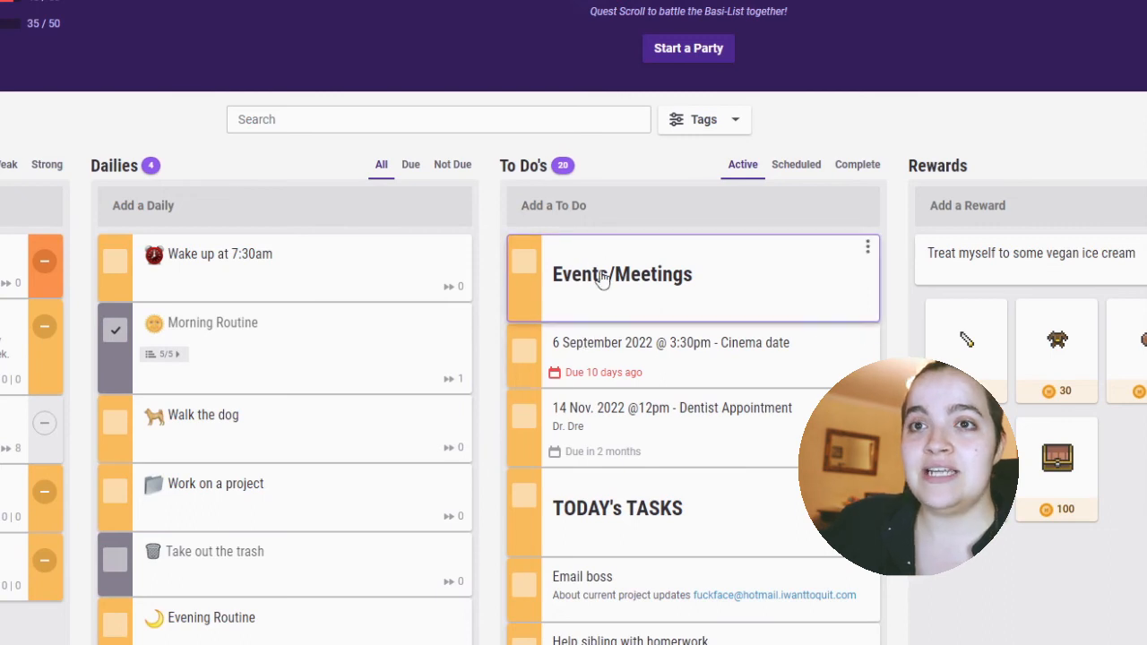
scroll(645, 493, "down", 2)
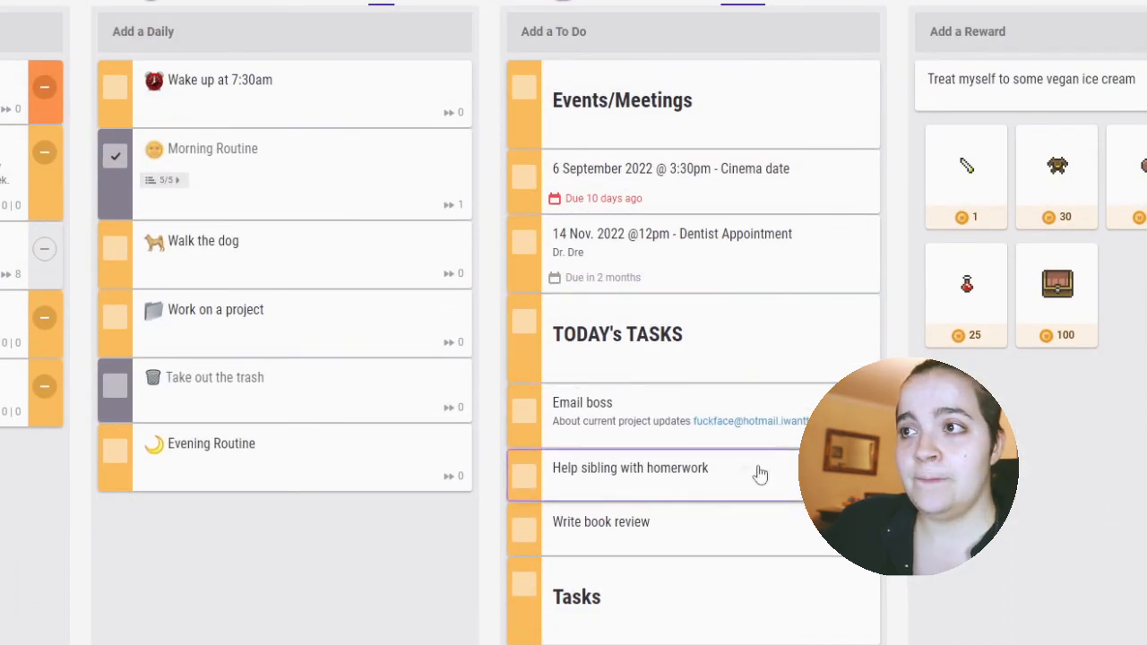
scroll(652, 135, "down", 2)
scroll(708, 179, "down", 5)
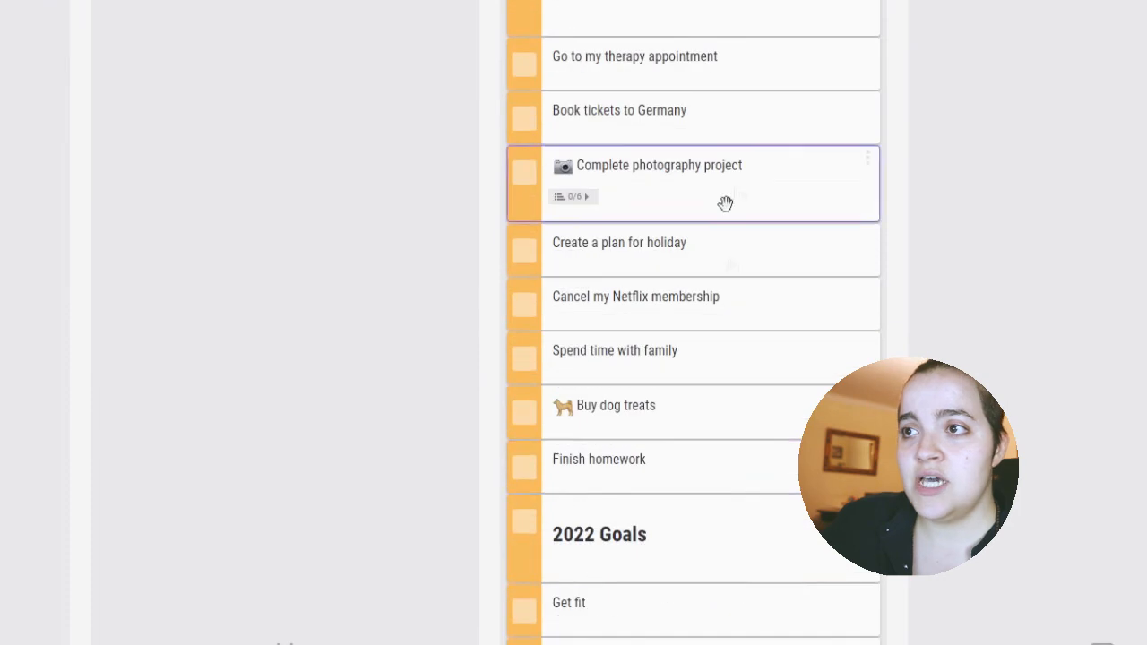
Move the "6 September 2022 @ 3:30pm - Cinema date" to-do from Events/Meetings to directly under the TODAY's TASKS heading.
scroll(708, 269, "up", 6)
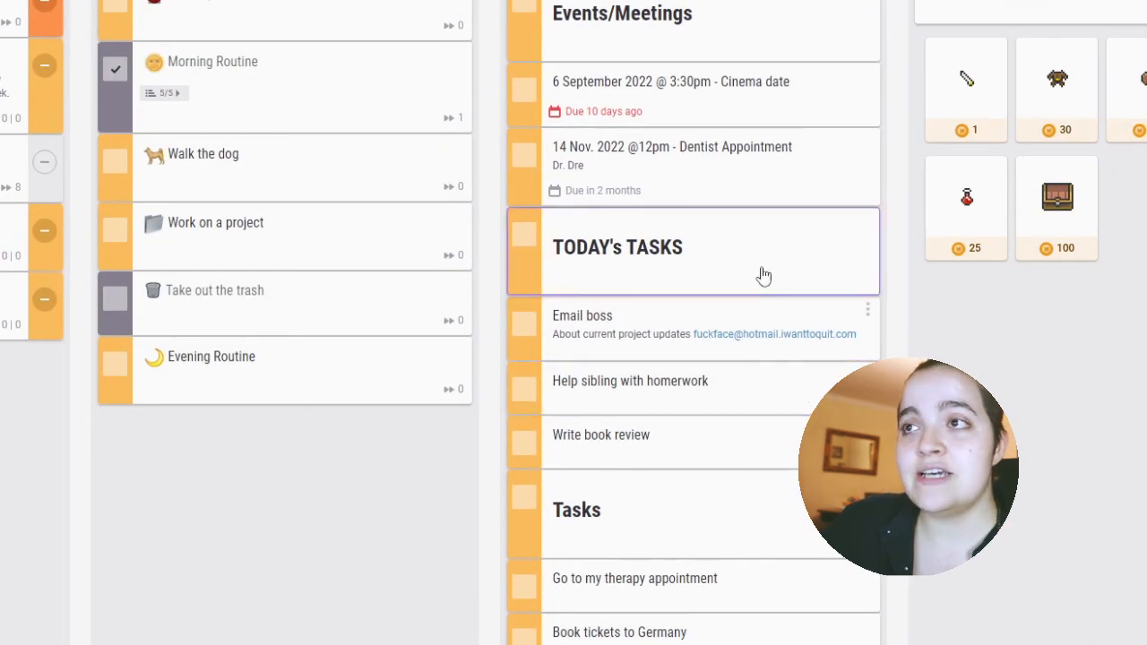
left_click_drag(631, 104, 619, 242)
scroll(778, 287, "up", 3)
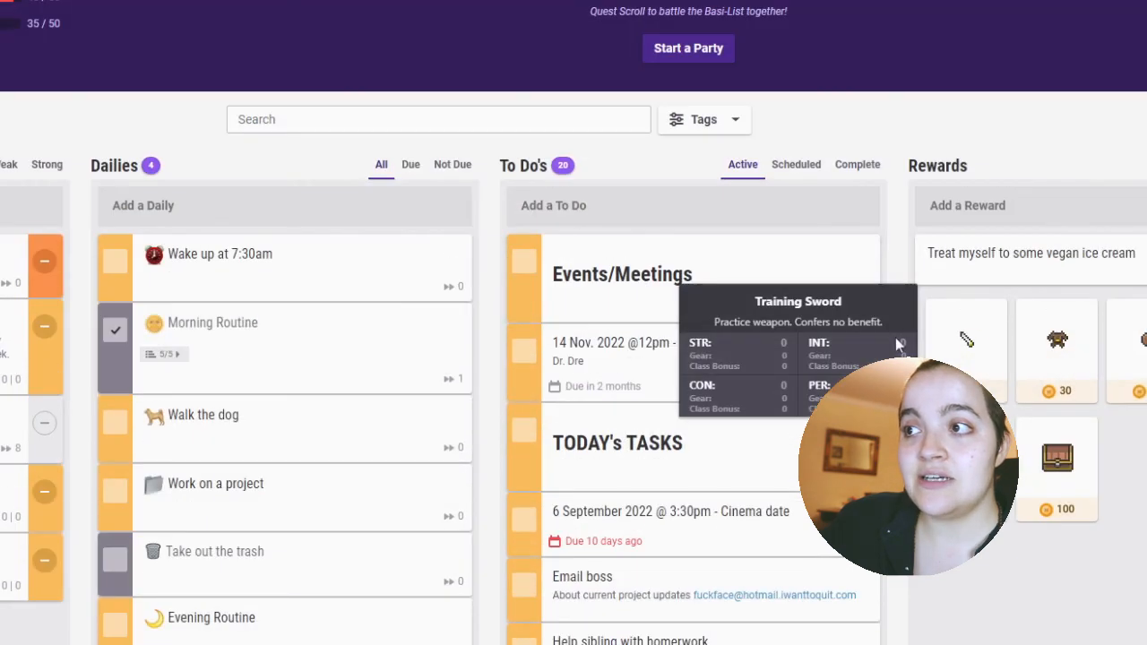
Look over the rearranged to-dos, from the cinema date under TODAY's TASKS down to the 2022 Goals group.
scroll(832, 207, "down", 5)
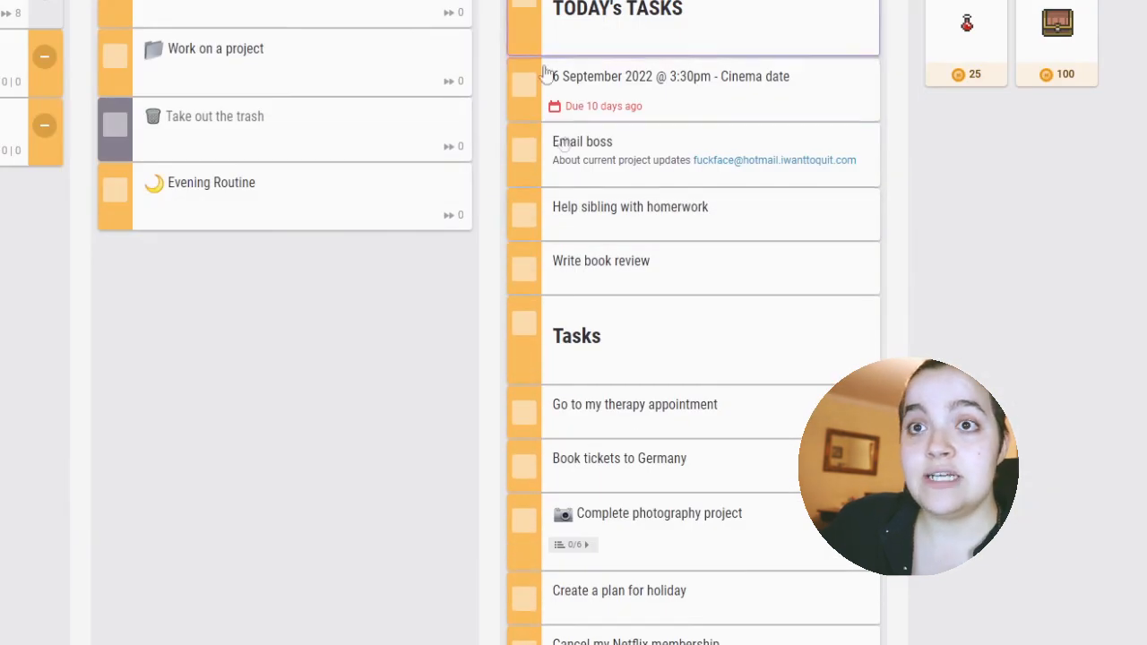
scroll(737, 193, "up", 3)
scroll(735, 201, "down", 10)
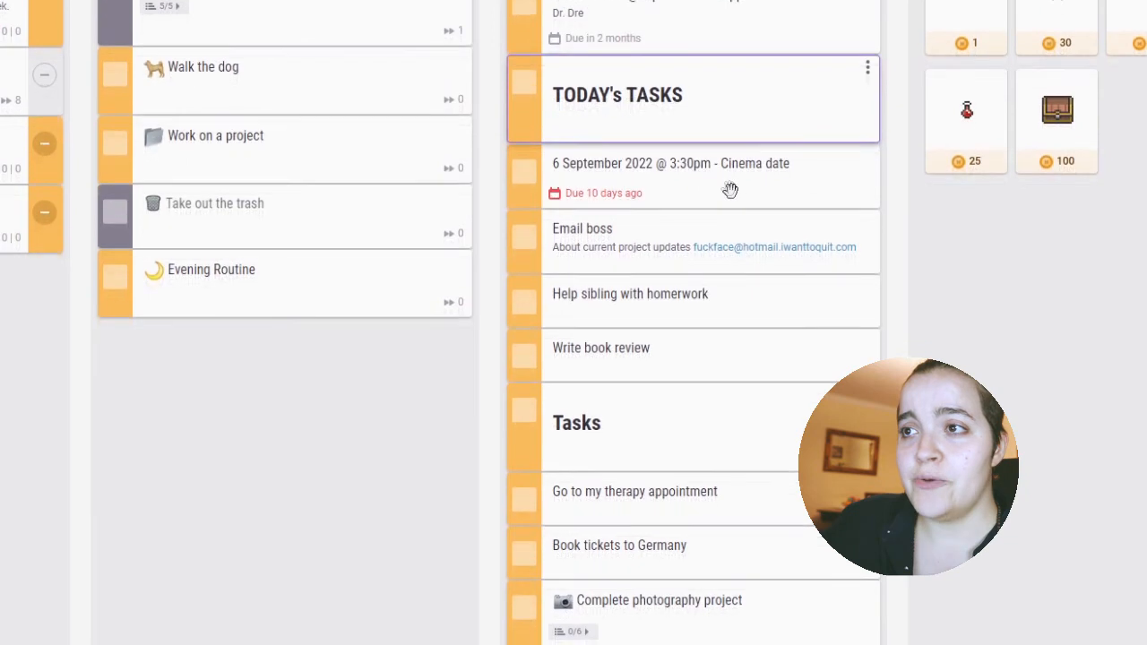
scroll(726, 191, "up", 10)
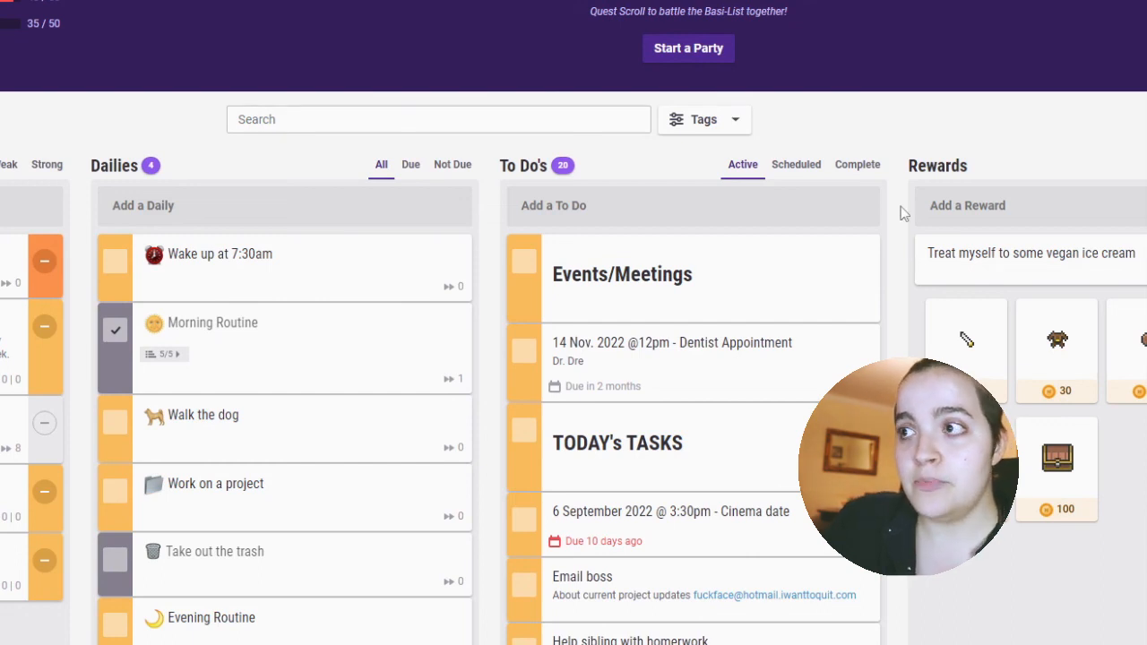
scroll(900, 212, "down", 8)
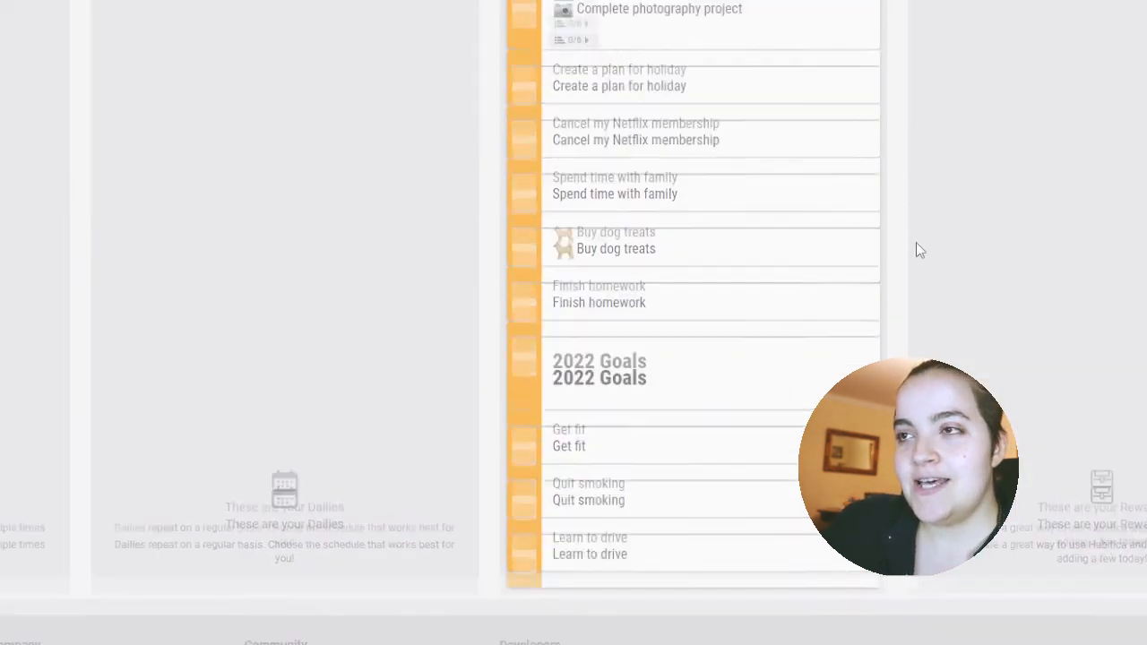
scroll(916, 244, "up", 8)
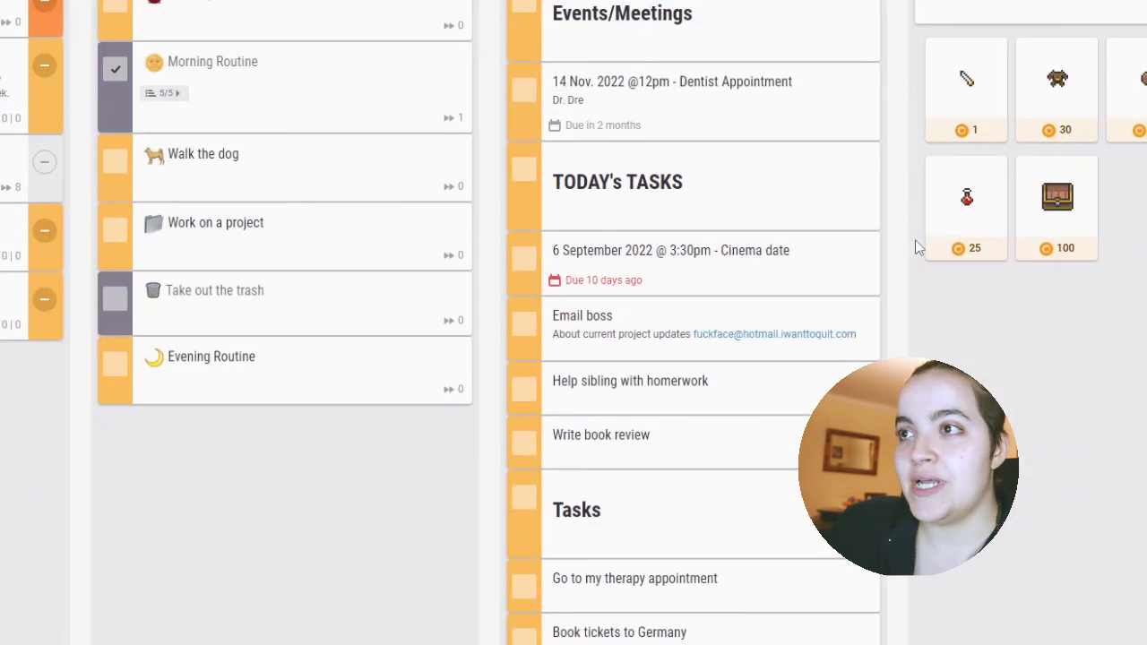
scroll(912, 244, "down", 5)
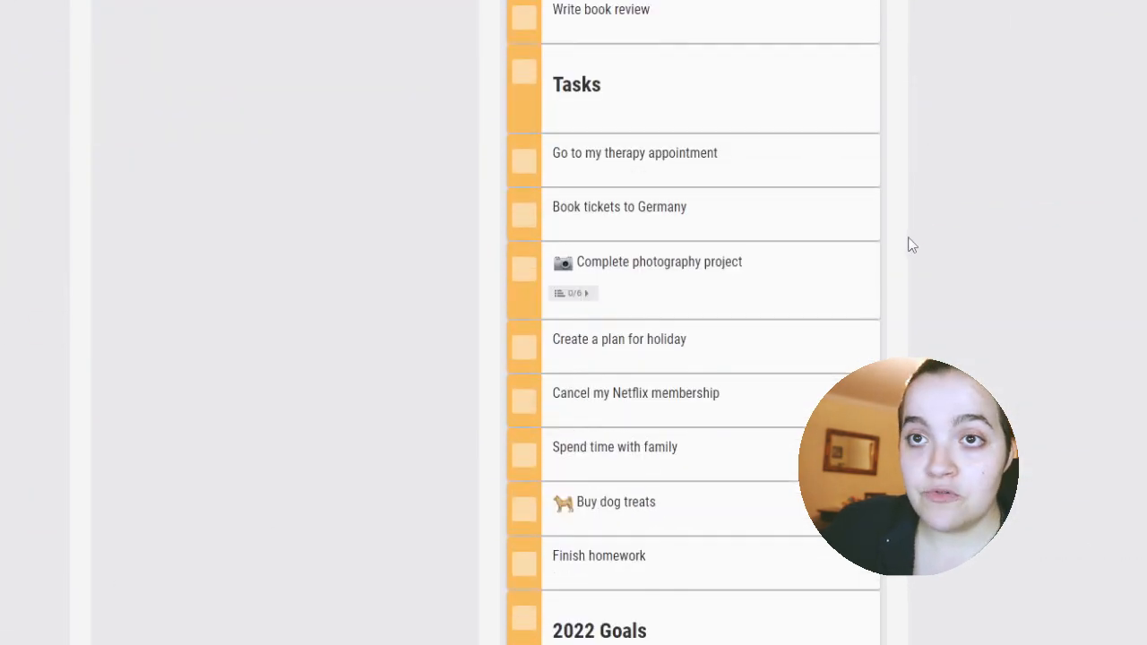
scroll(910, 244, "up", 6)
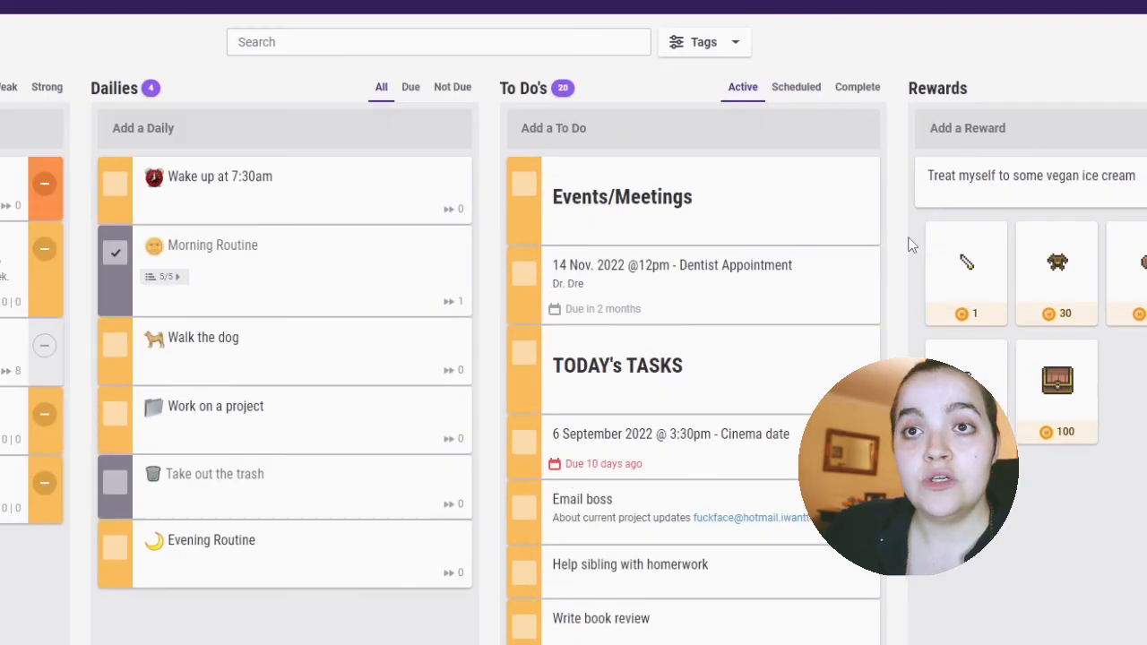